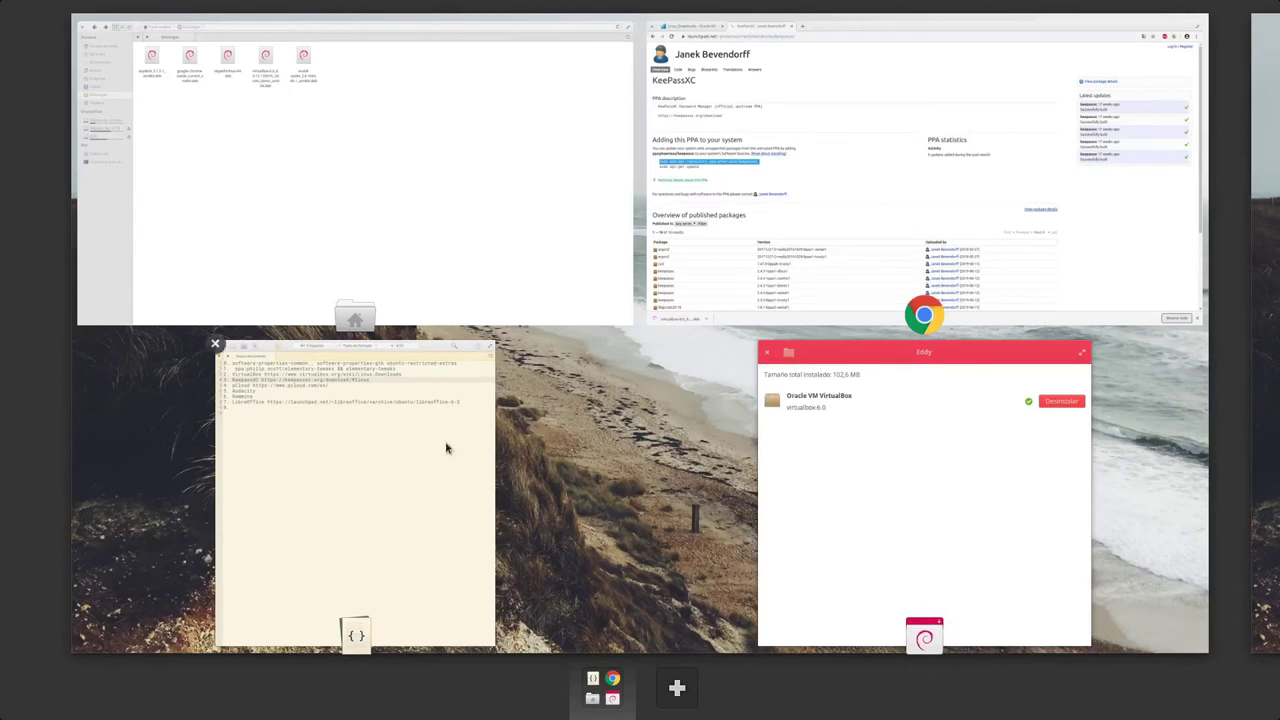
# Switch to Chrome and open the Downloads page of the VirtualBox website.
pyautogui.click(771, 171)
pyautogui.click(150, 34)
pyautogui.click(140, 34)
pyautogui.scroll(-3, 519, 516)
pyautogui.scroll(3, 519, 516)
pyautogui.doubleClick(45, 257)
pyautogui.doubleClick(46, 239)
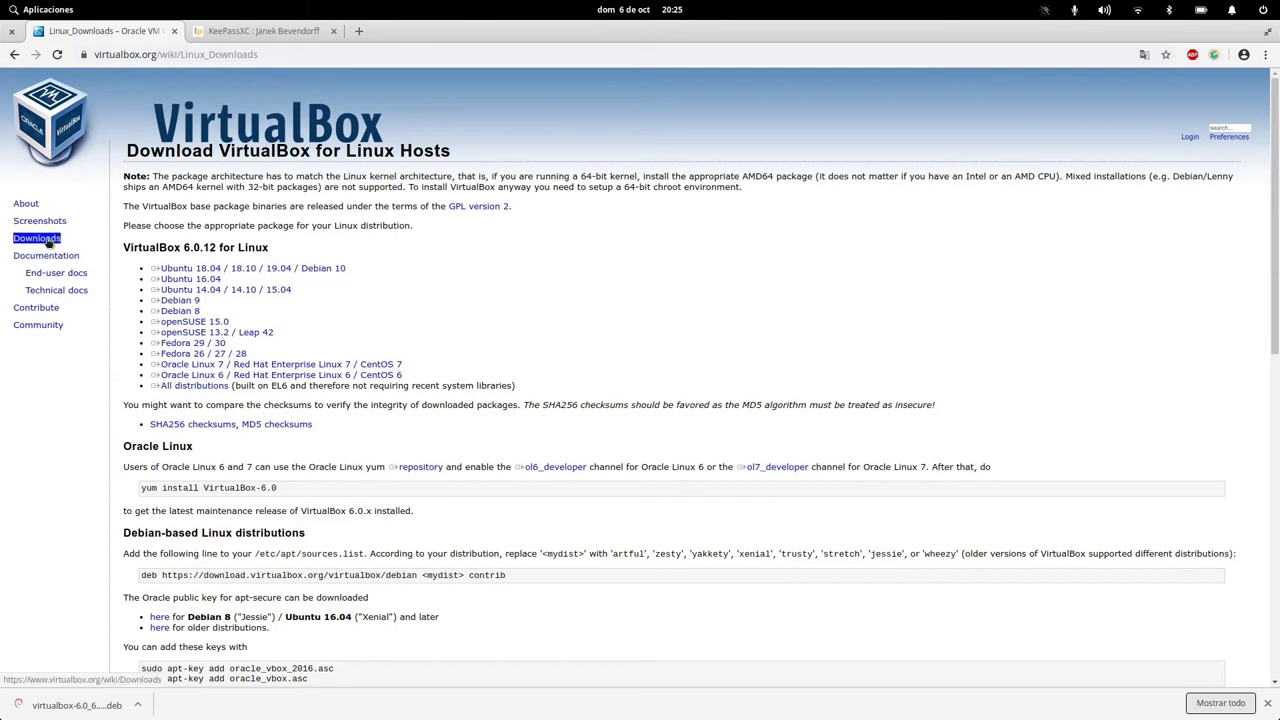
pyautogui.click(48, 243)
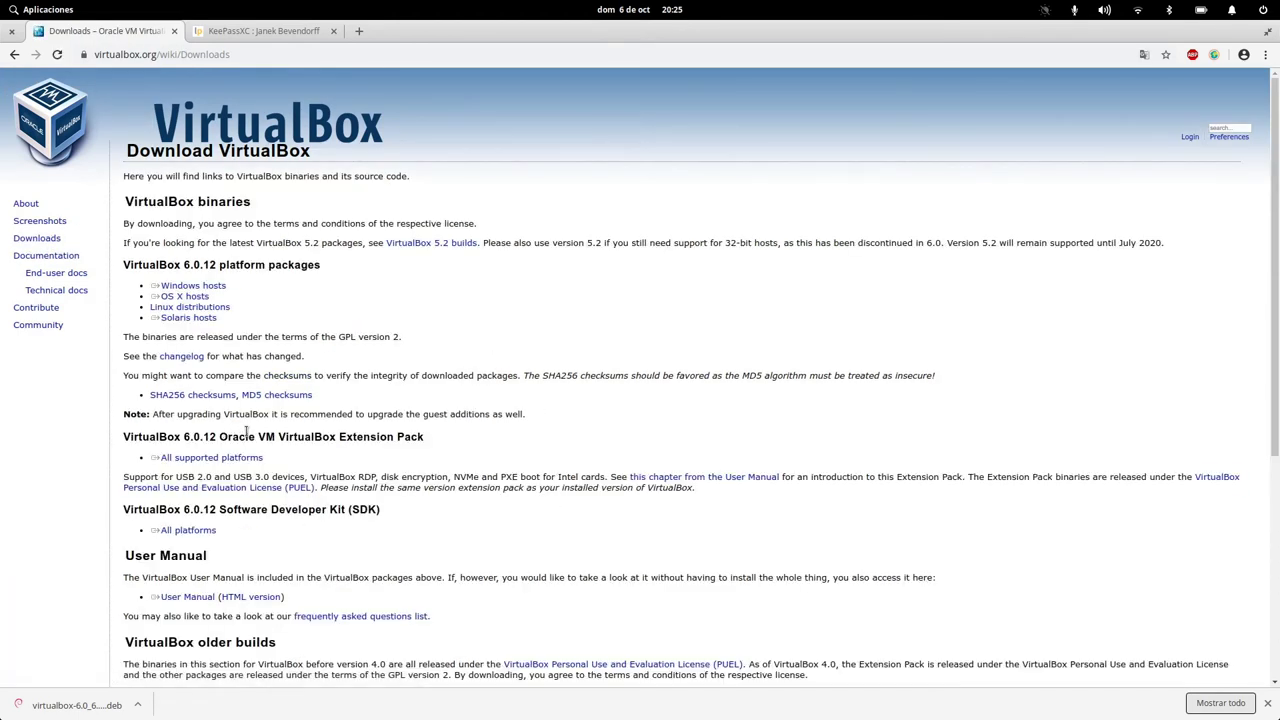
# Download the VirtualBox 6.0.12 Extension Pack for all supported platforms and close the KeePassXC page.
pyautogui.moveTo(246, 431); pyautogui.dragTo(419, 432)
pyautogui.click(202, 460)
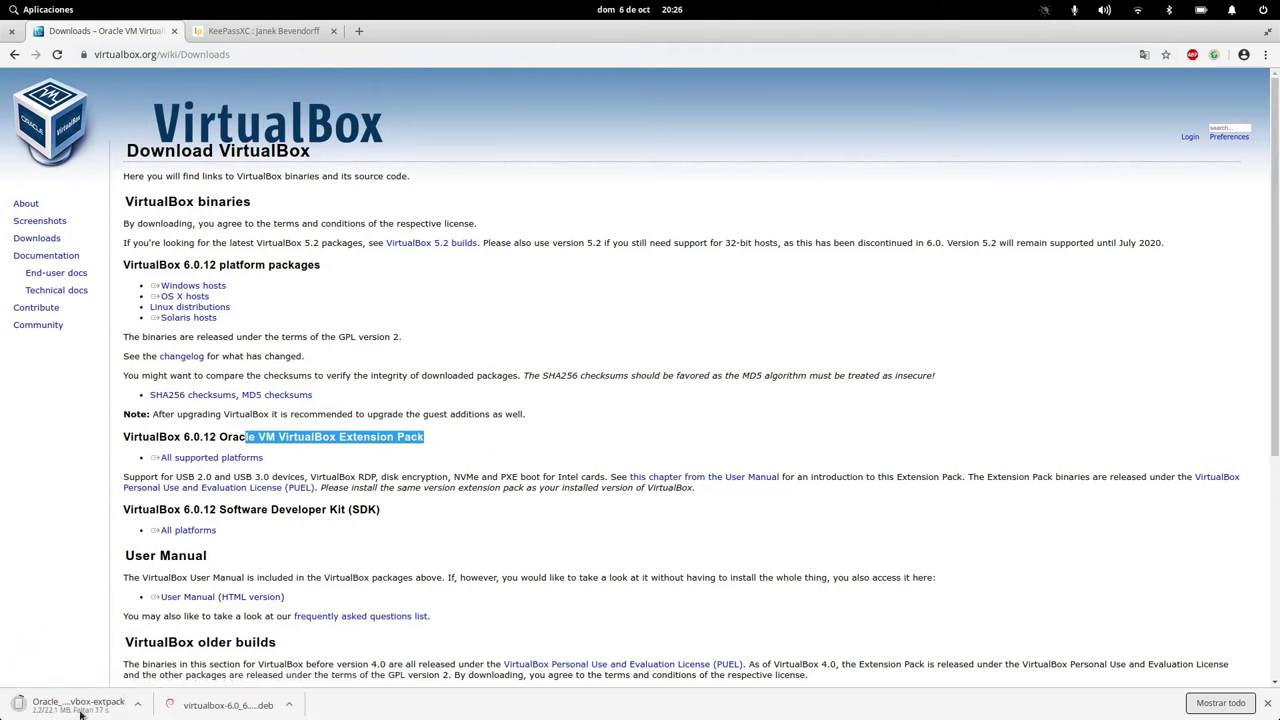
pyautogui.click(294, 30)
pyautogui.click(333, 30)
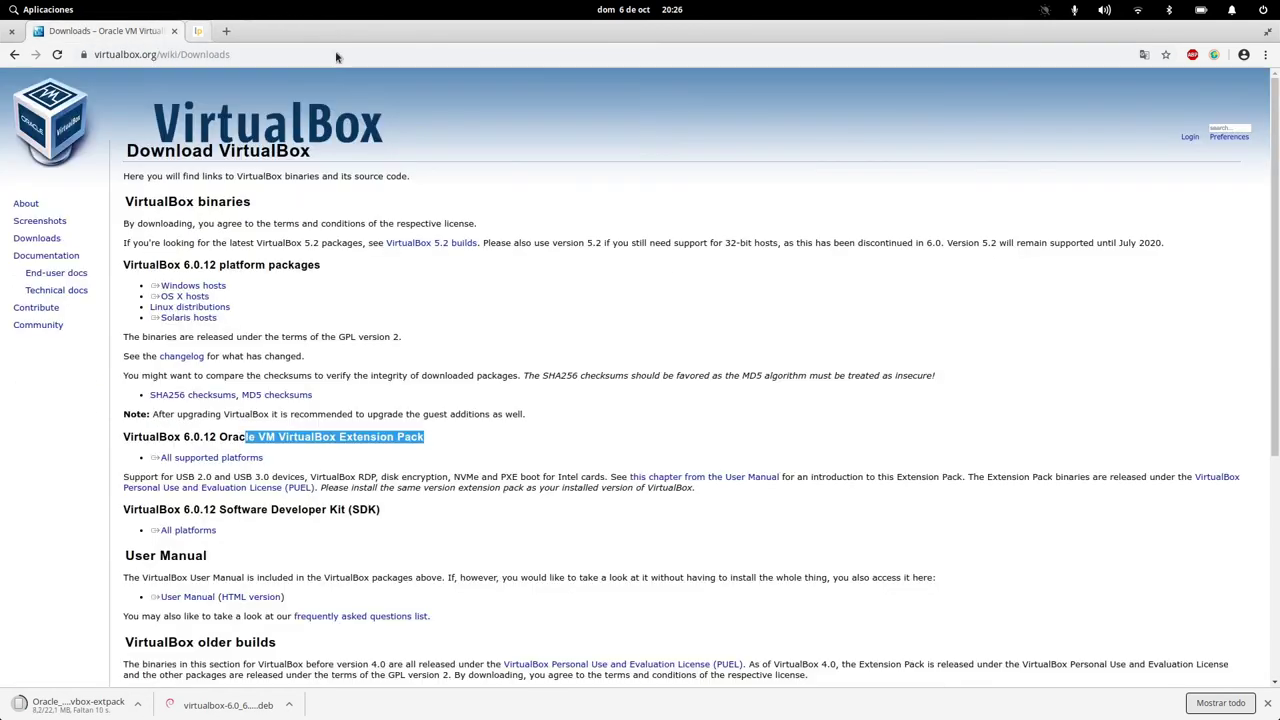
pyautogui.moveTo(330, 705)
pyautogui.click(371, 700)
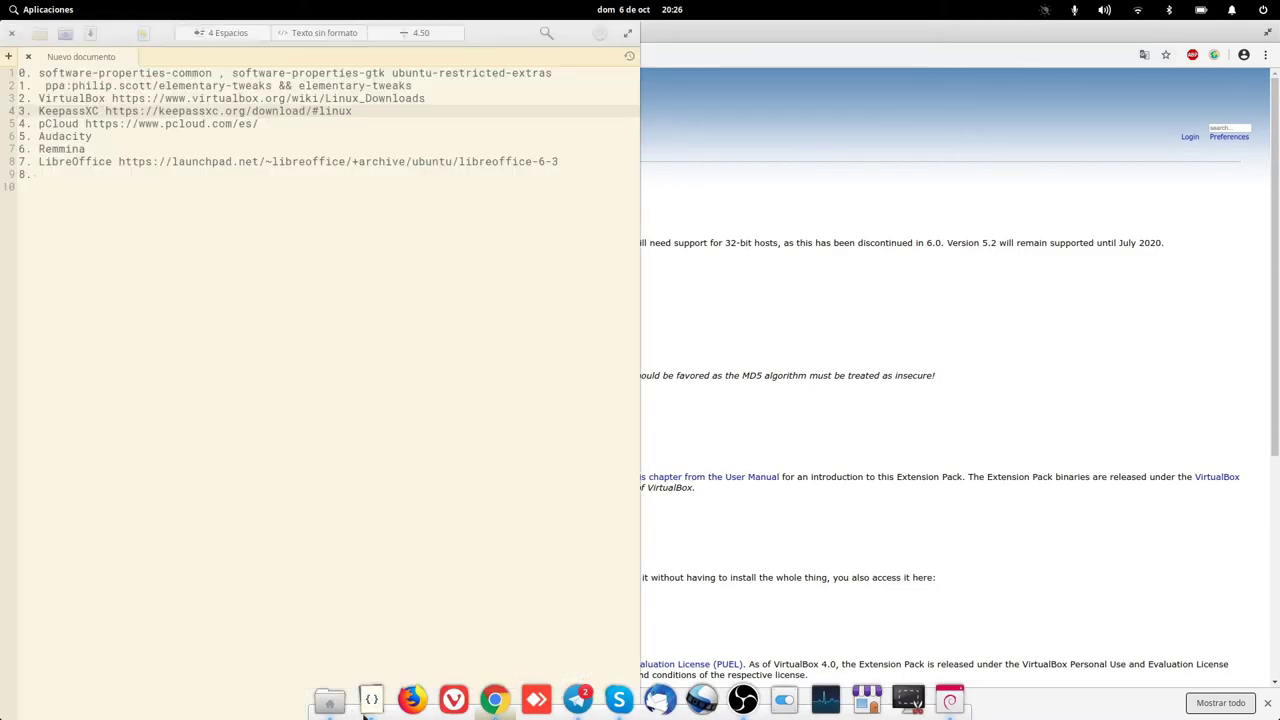
pyautogui.doubleClick(100, 123)
pyautogui.click(92, 123)
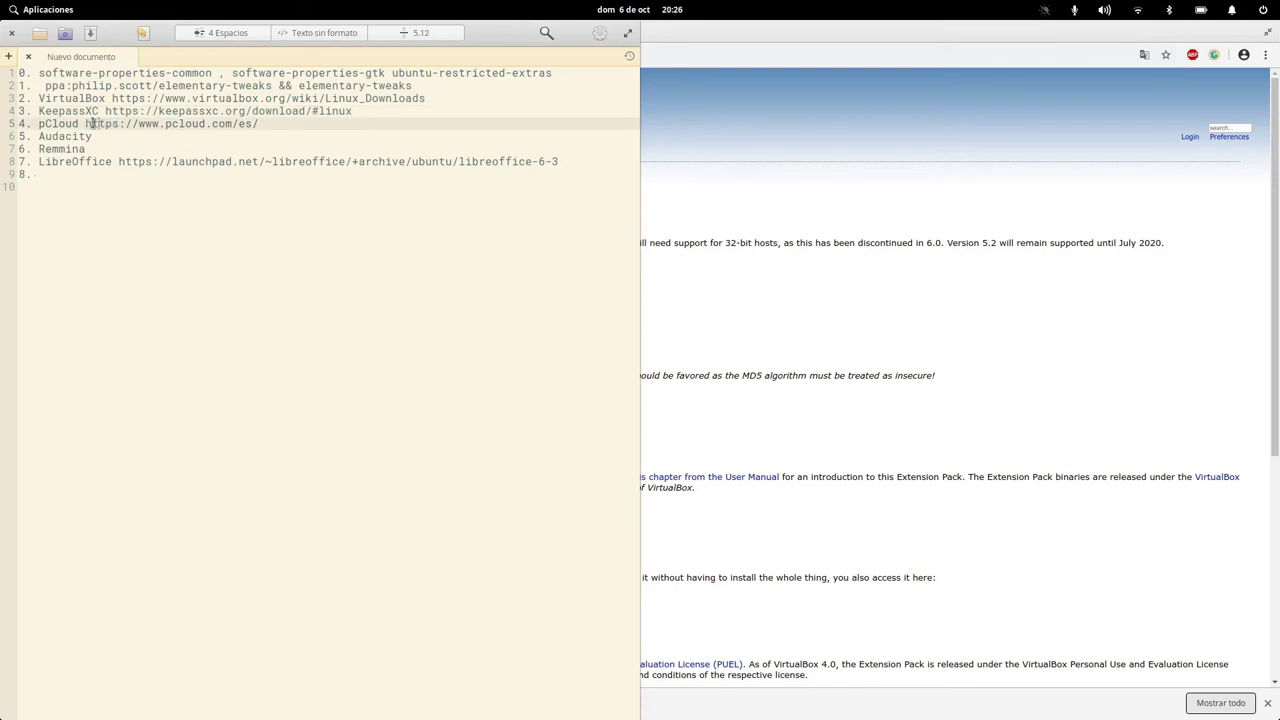
pyautogui.moveTo(88, 123); pyautogui.dragTo(262, 125)
pyautogui.rightClick(252, 122)
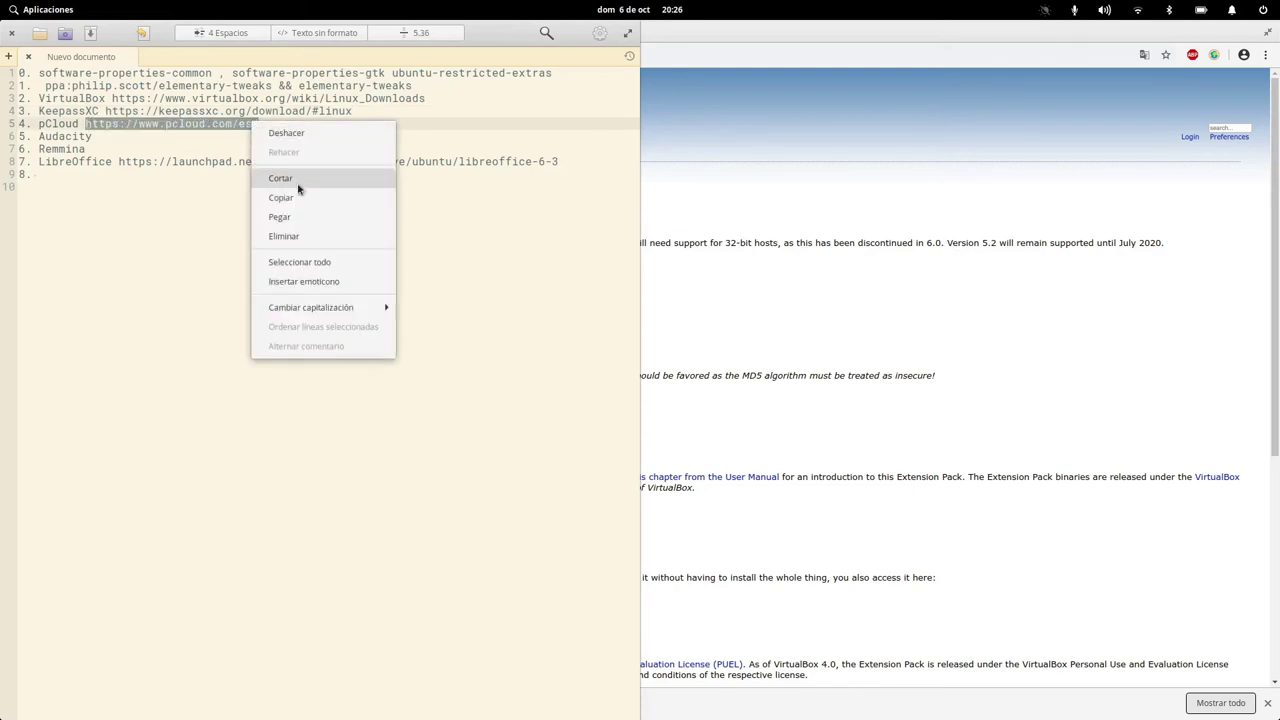
pyautogui.click(281, 198)
# Return to Chrome and load the copied pCloud address in a new tab.
pyautogui.click(896, 187)
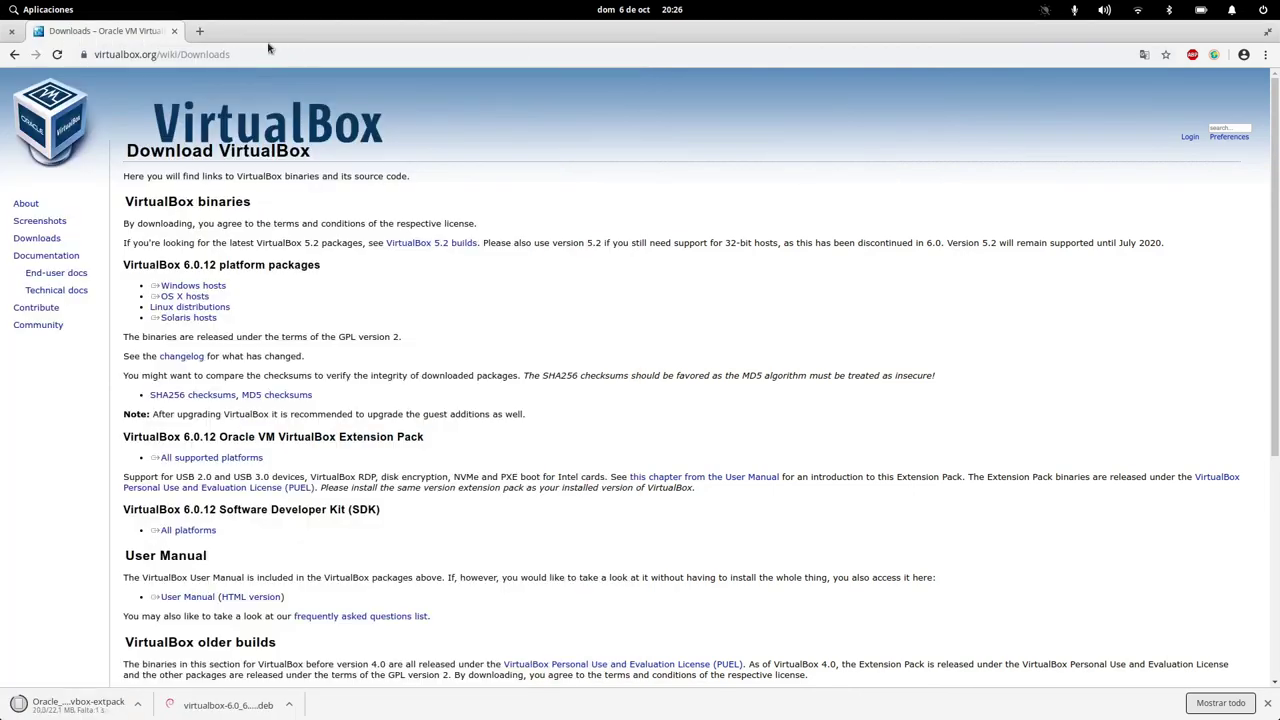
pyautogui.click(201, 31)
pyautogui.rightClick(226, 54)
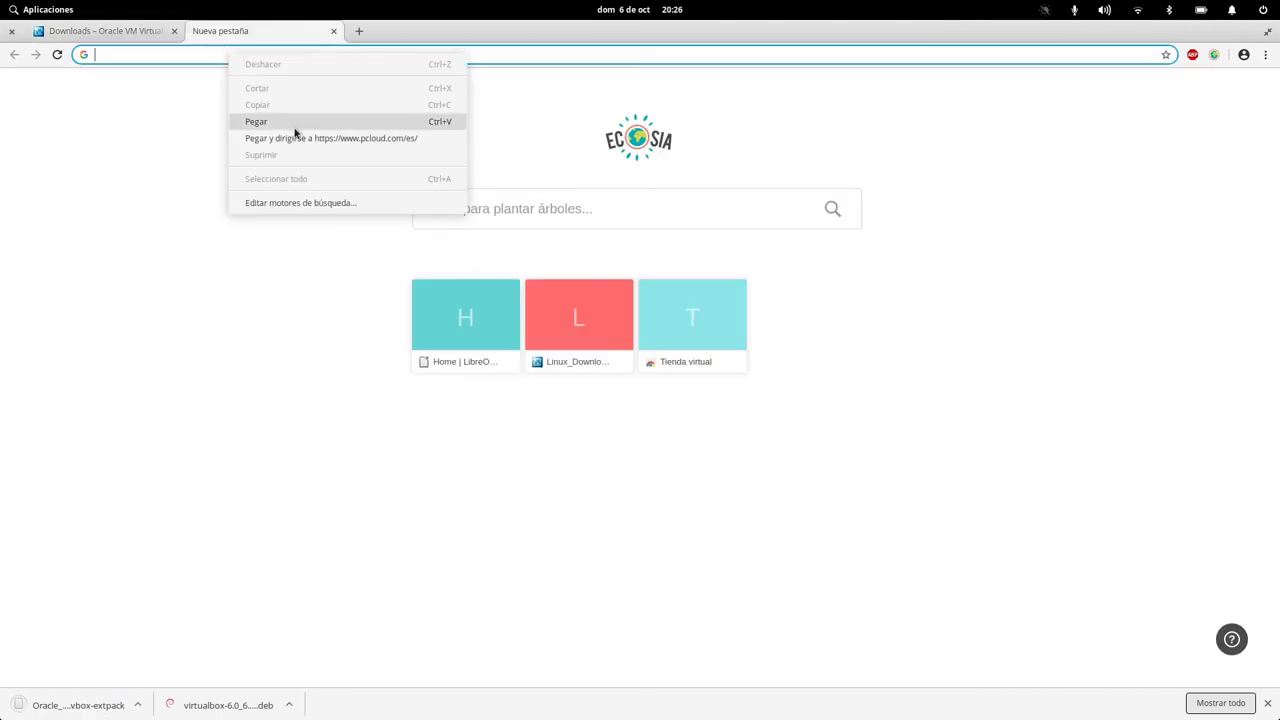
pyautogui.click(294, 137)
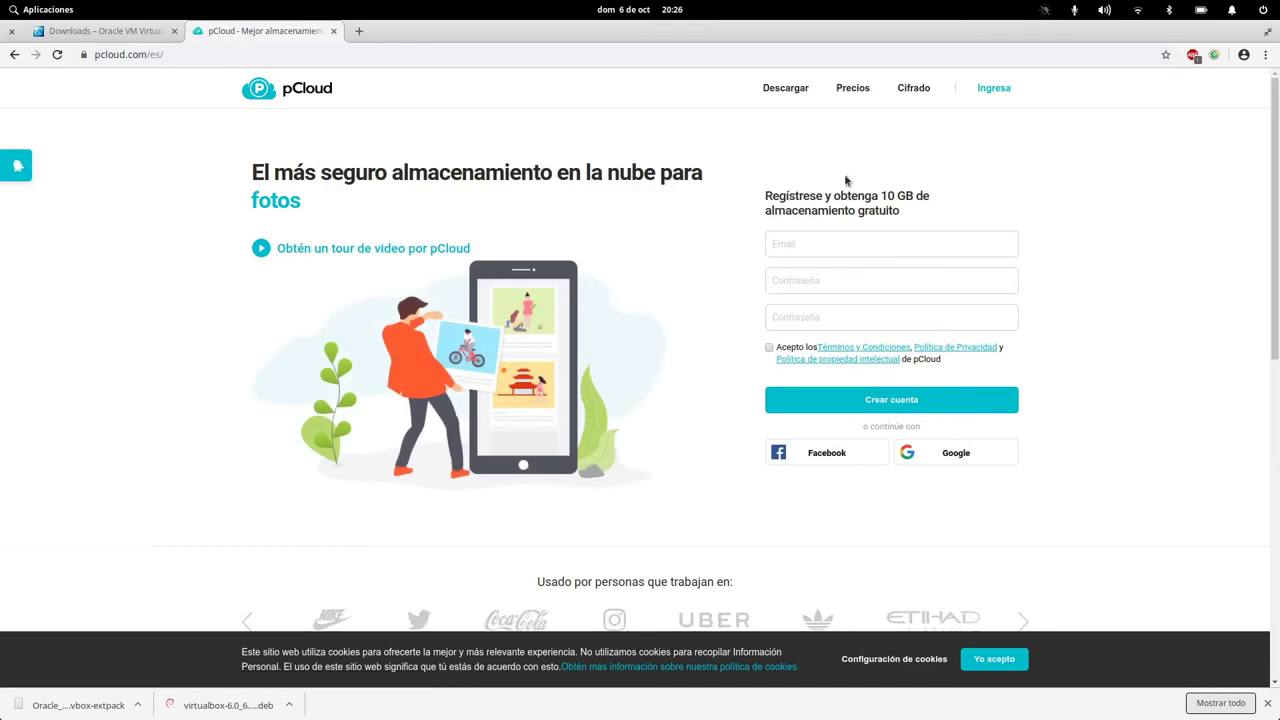
# Download the 64-bit pCloud Drive client for Linux from the pCloud site.
pyautogui.click(797, 87)
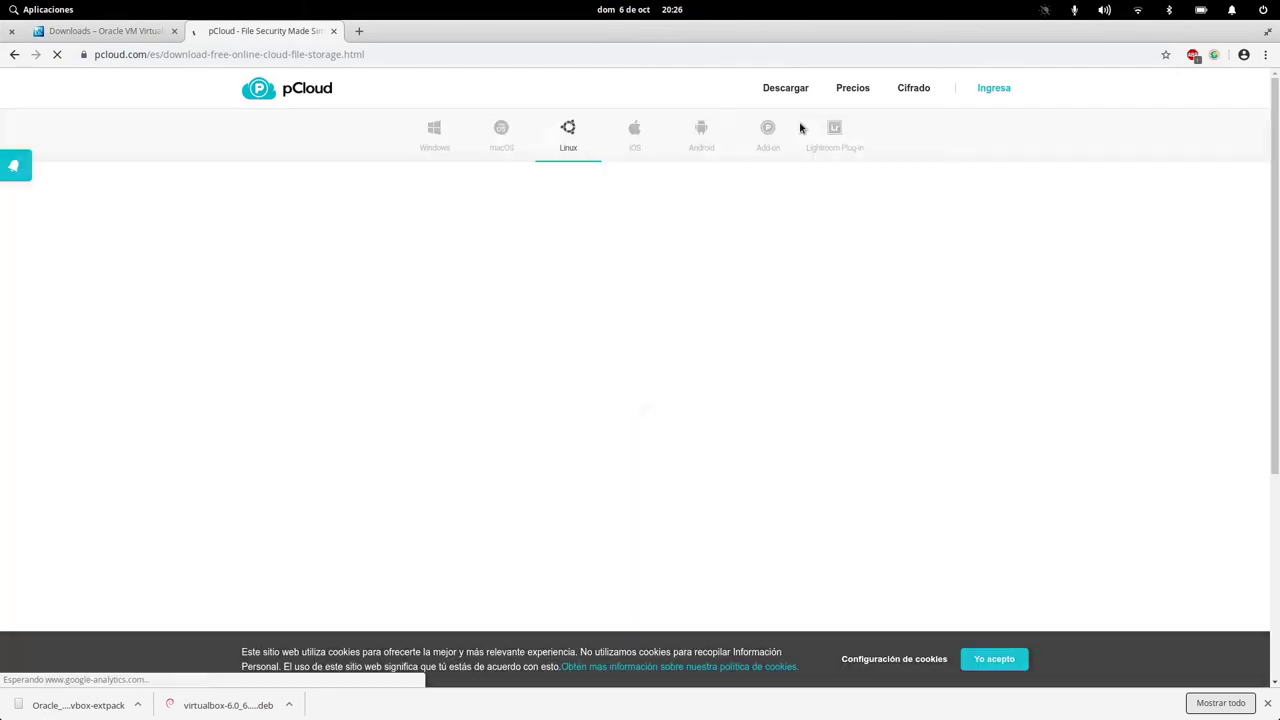
pyautogui.click(876, 489)
pyautogui.click(884, 506)
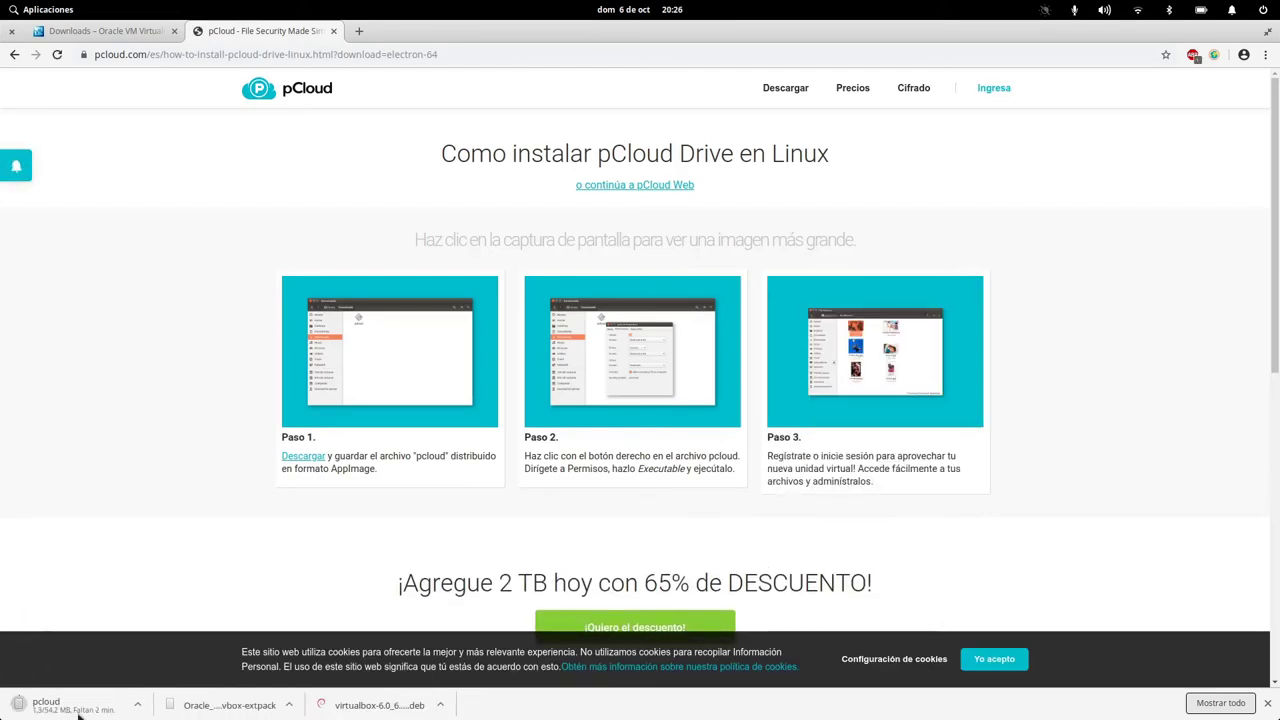
# Show the downloaded Oracle VM VirtualBox Extension Pack in its folder and open it with VirtualBox.
pyautogui.click(288, 705)
pyautogui.click(324, 664)
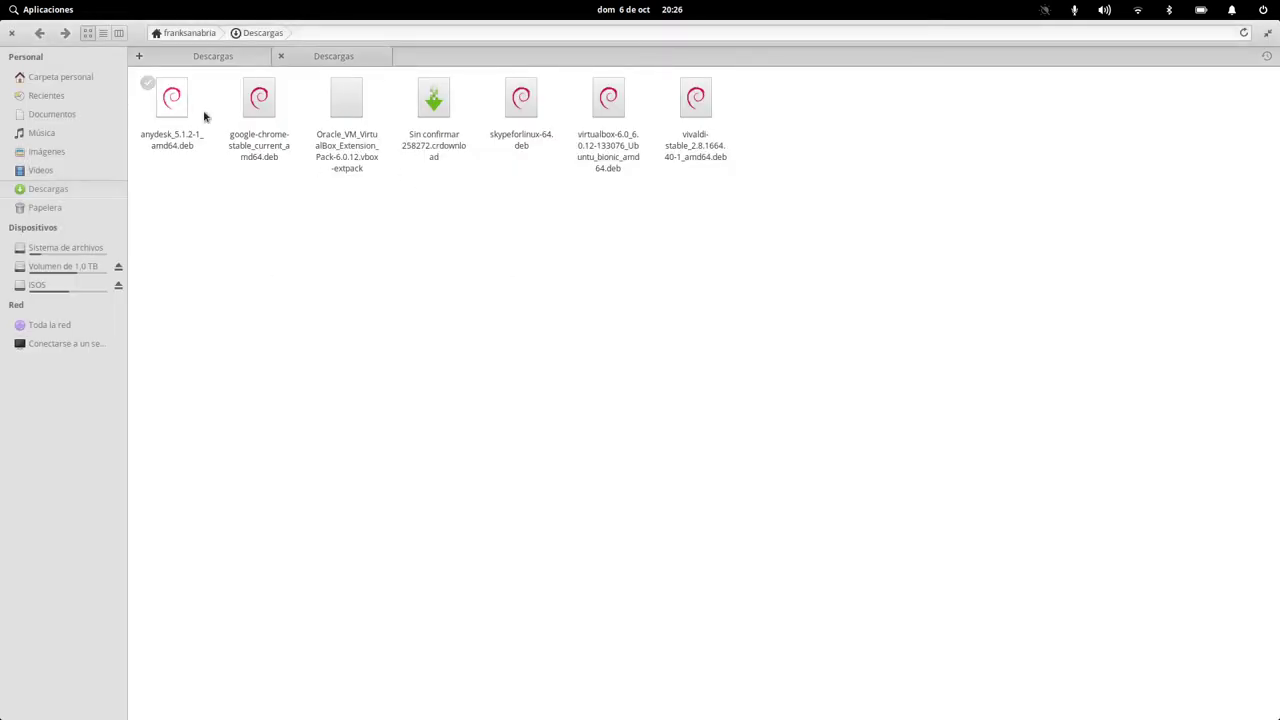
pyautogui.click(363, 137)
pyautogui.rightClick(360, 147)
pyautogui.click(449, 157)
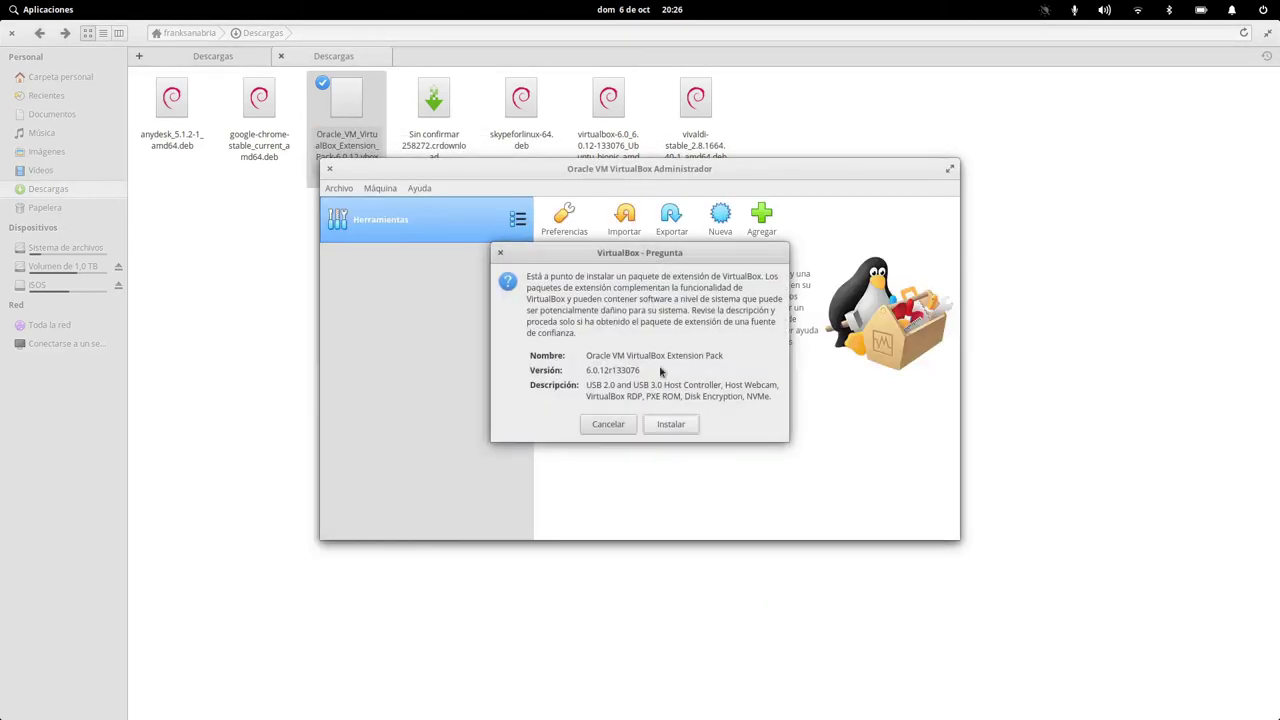
# Start installing the Oracle VM VirtualBox Extension Pack and accept its licence.
pyautogui.click(672, 424)
pyautogui.scroll(-15, 737, 371)
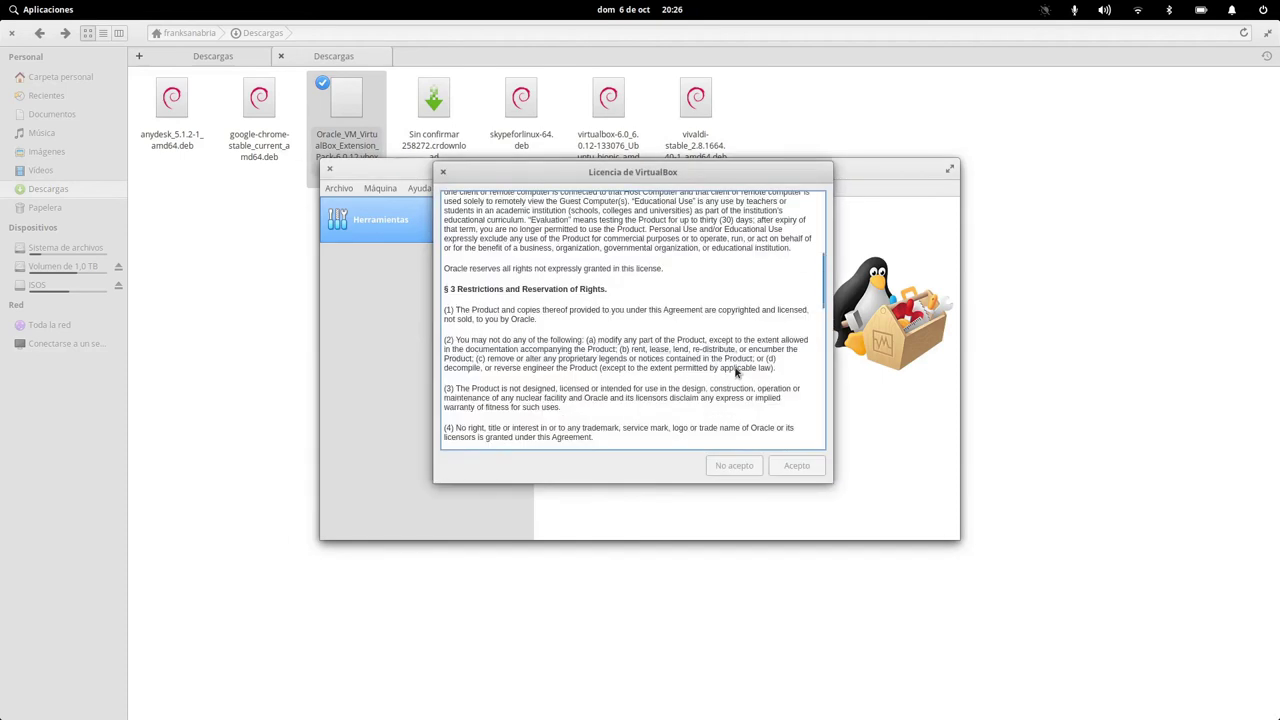
pyautogui.click(797, 465)
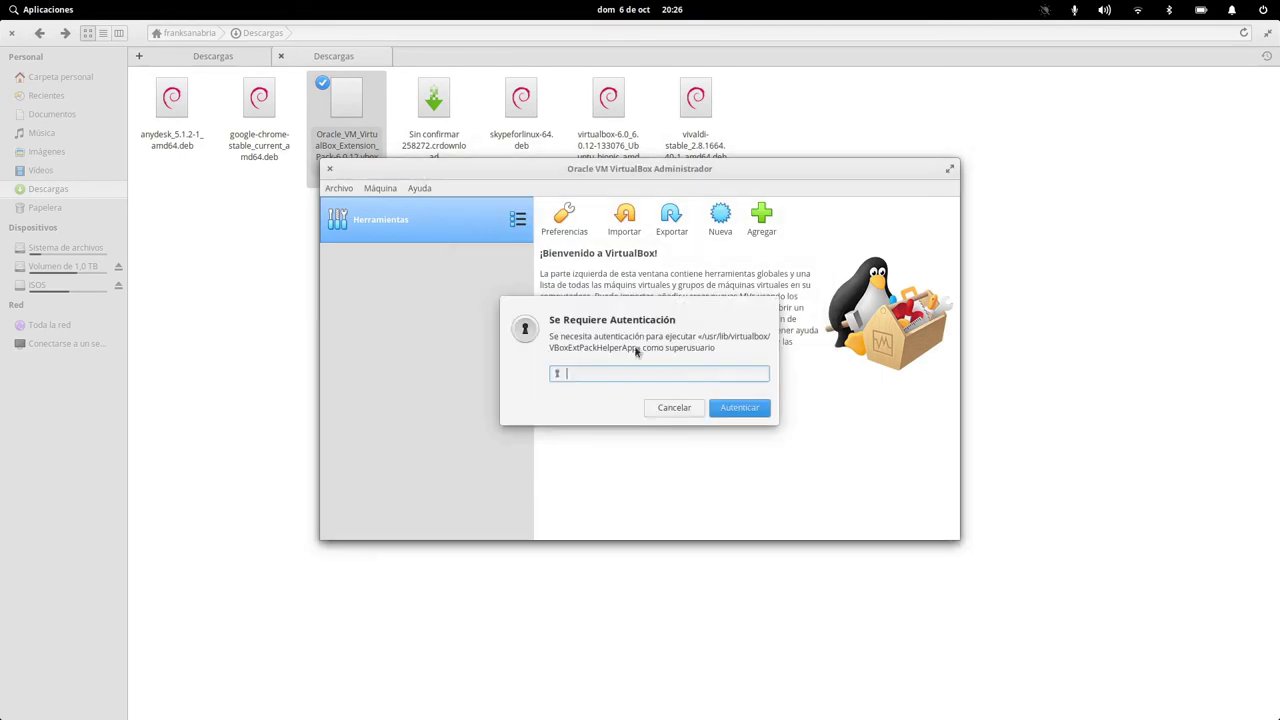
# Authorize the extension pack installation with the account password, then dismiss the notice and close VirtualBox.
pyautogui.write('•••')
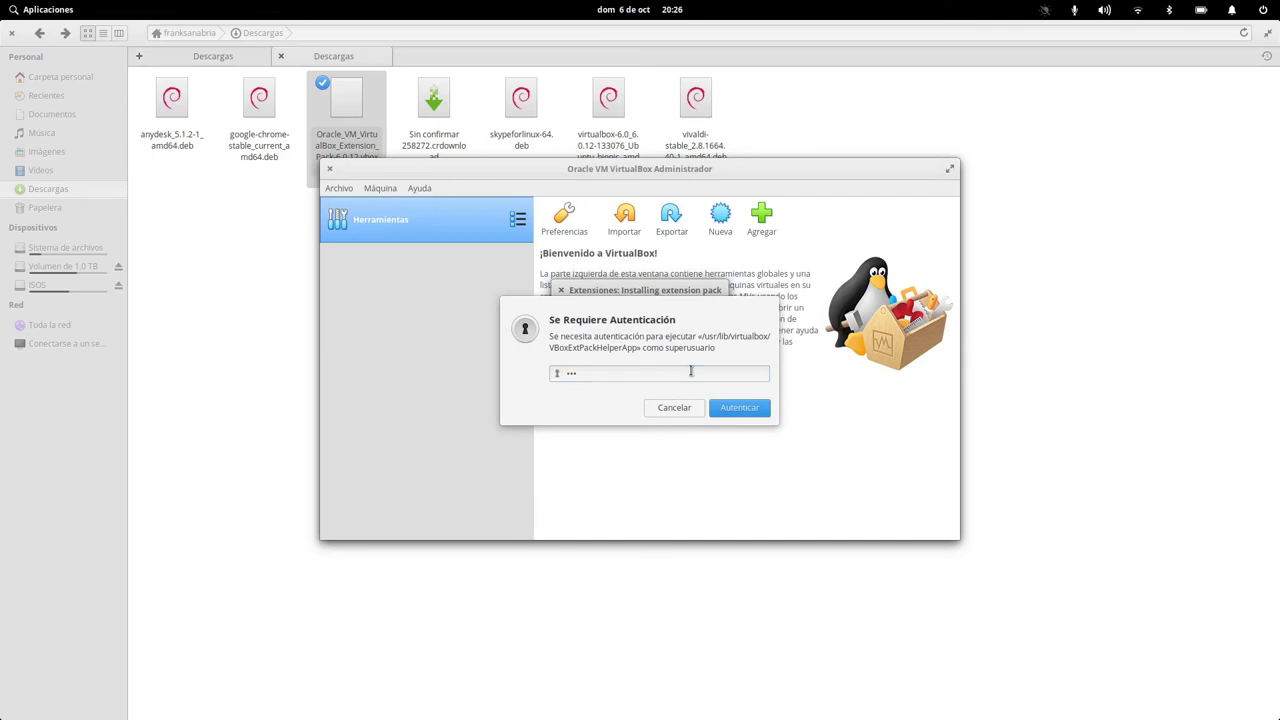
pyautogui.moveTo(740, 375); pyautogui.dragTo(547, 360)
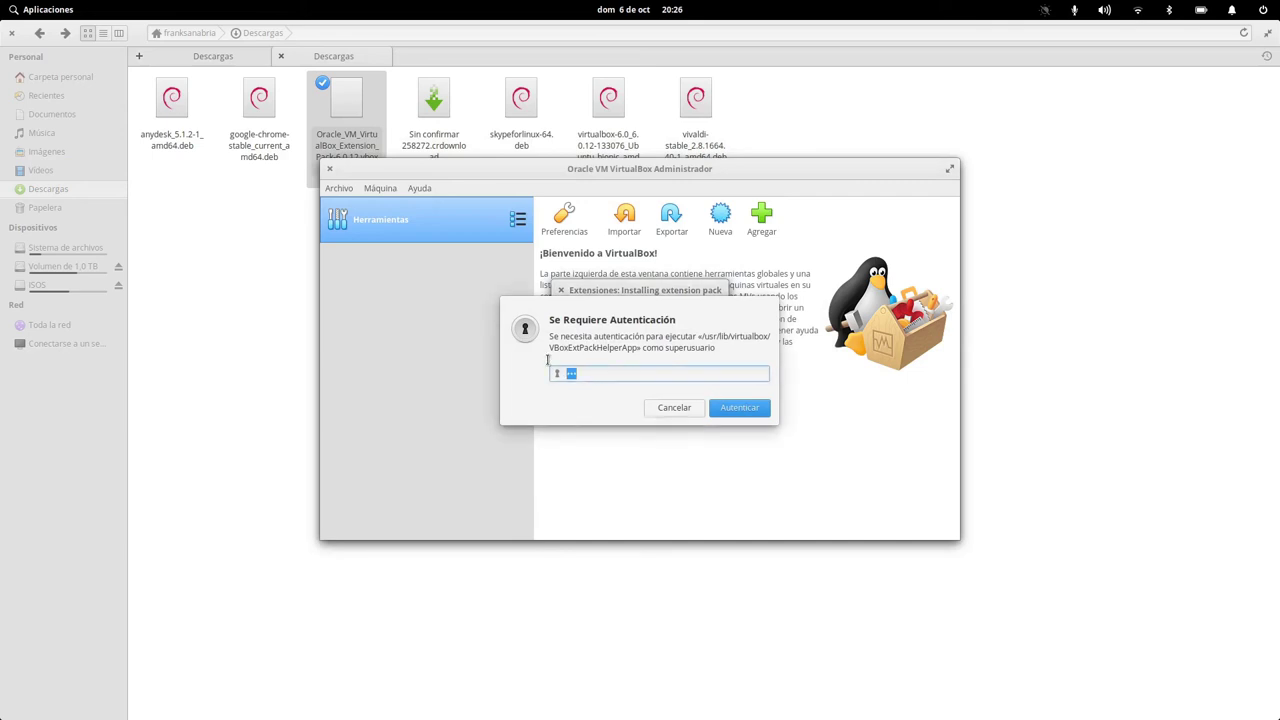
pyautogui.press('Right')
pyautogui.click(736, 407)
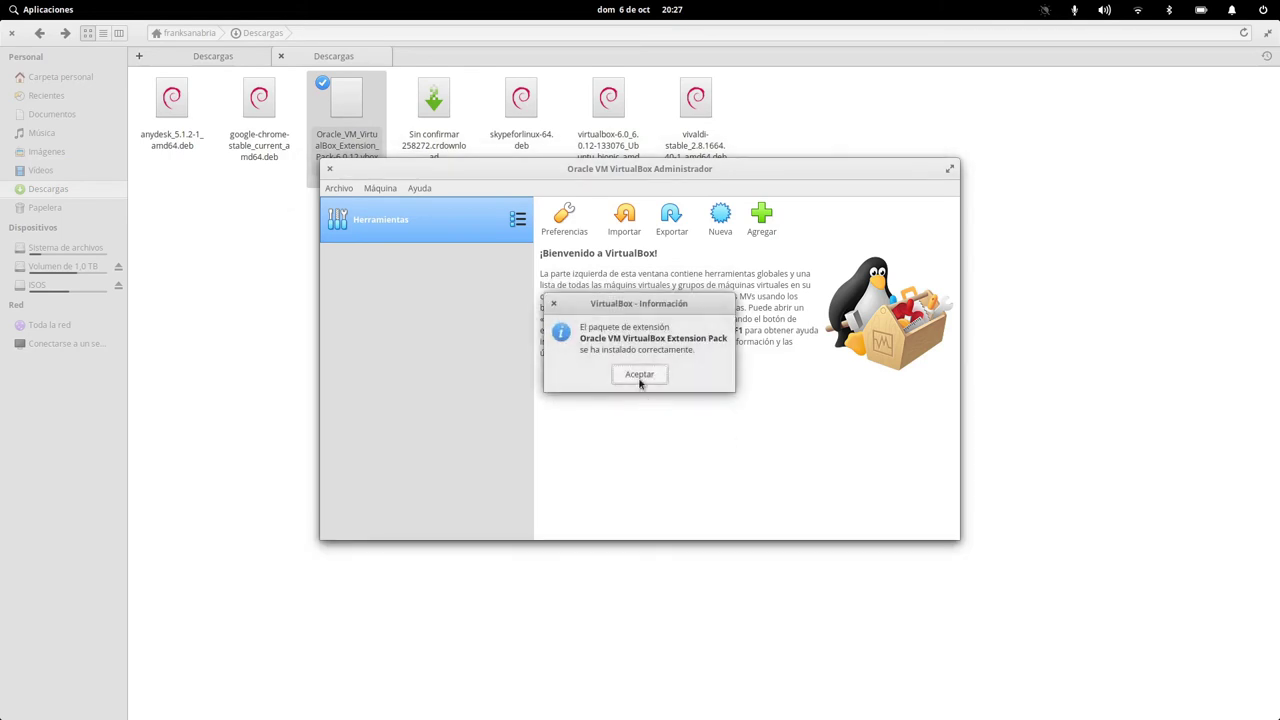
pyautogui.click(641, 381)
pyautogui.click(331, 170)
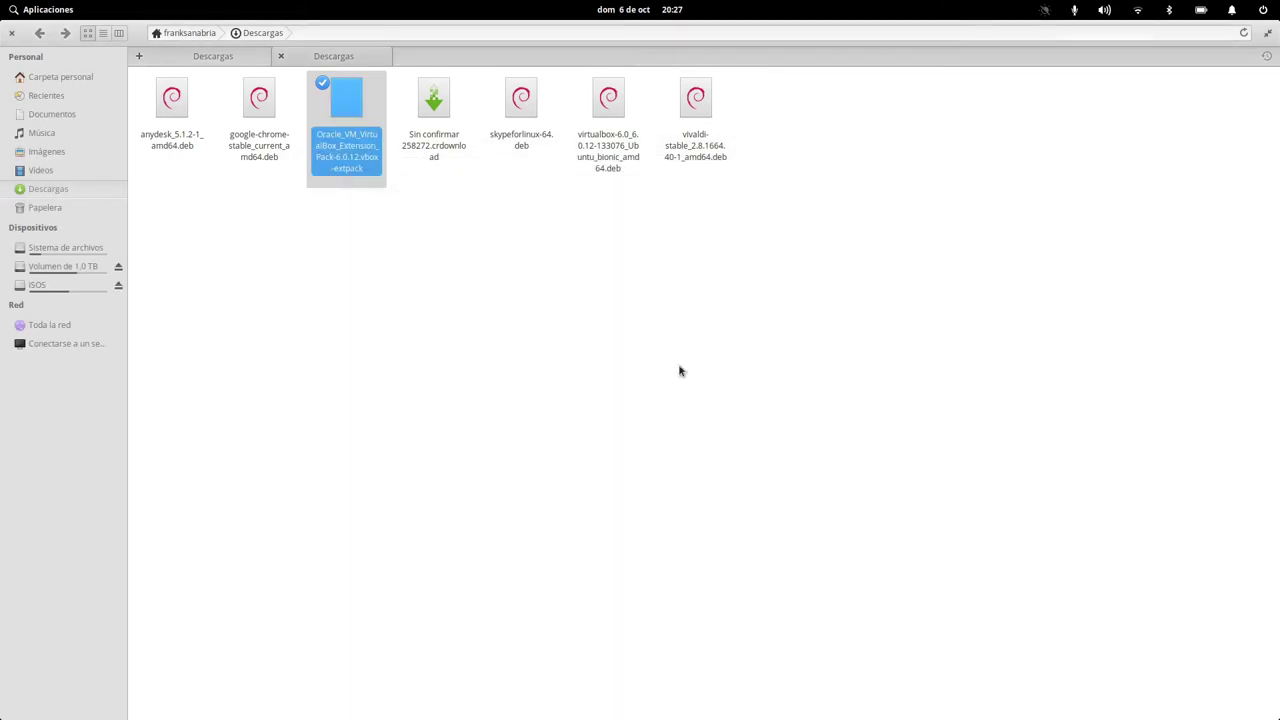
pyautogui.click(682, 370)
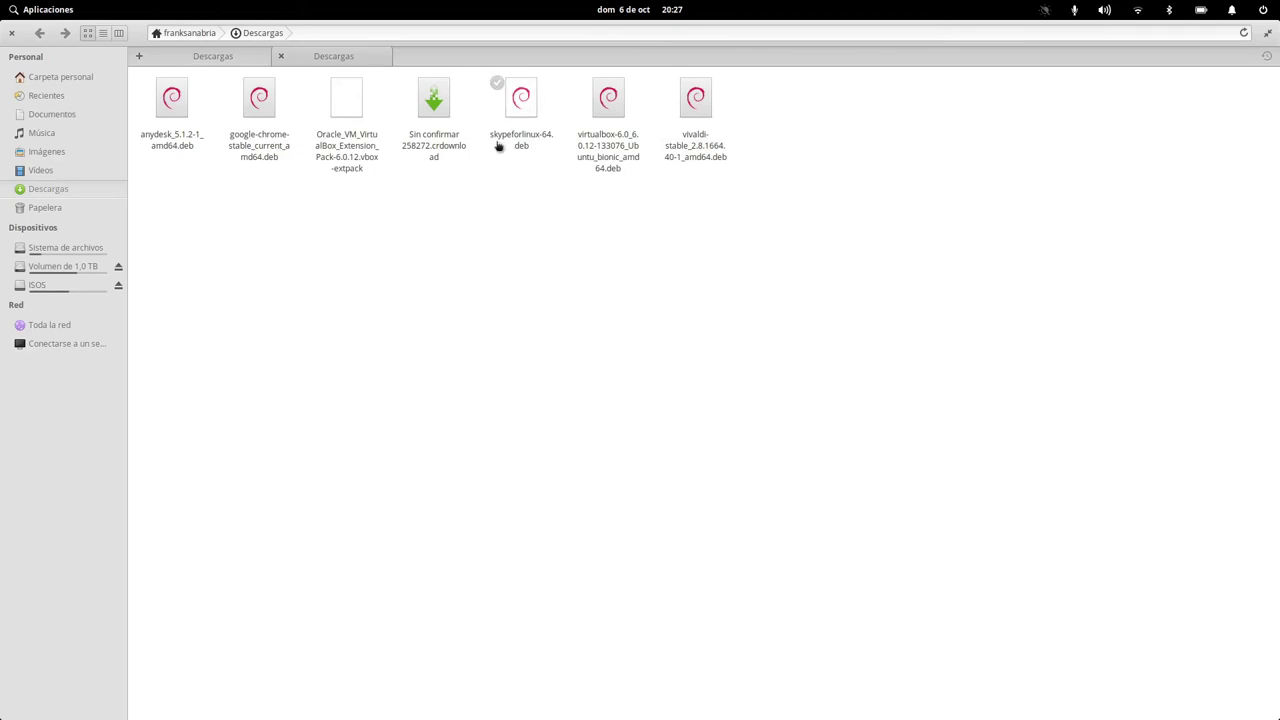
pyautogui.moveTo(624, 712)
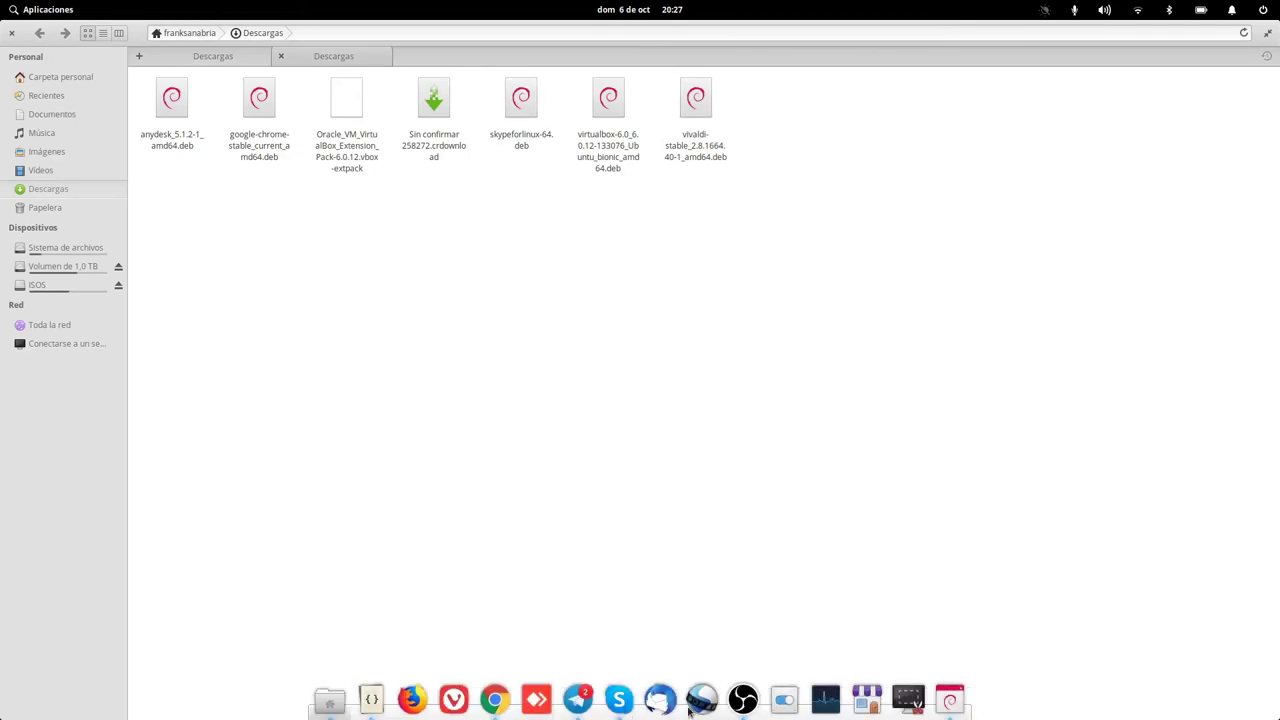
pyautogui.click(493, 480)
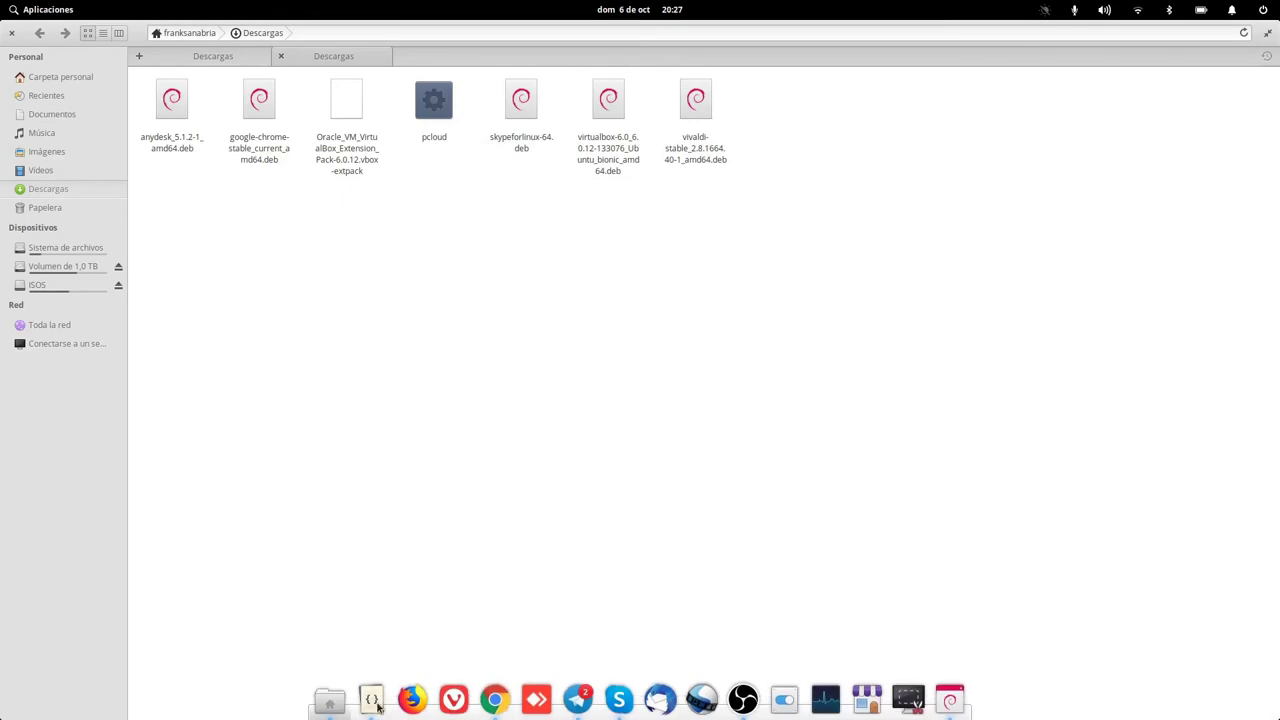
# Switch to the notes document and copy the program name Audacity.
pyautogui.click(372, 700)
pyautogui.doubleClick(56, 137)
pyautogui.rightClick(56, 137)
pyautogui.click(109, 212)
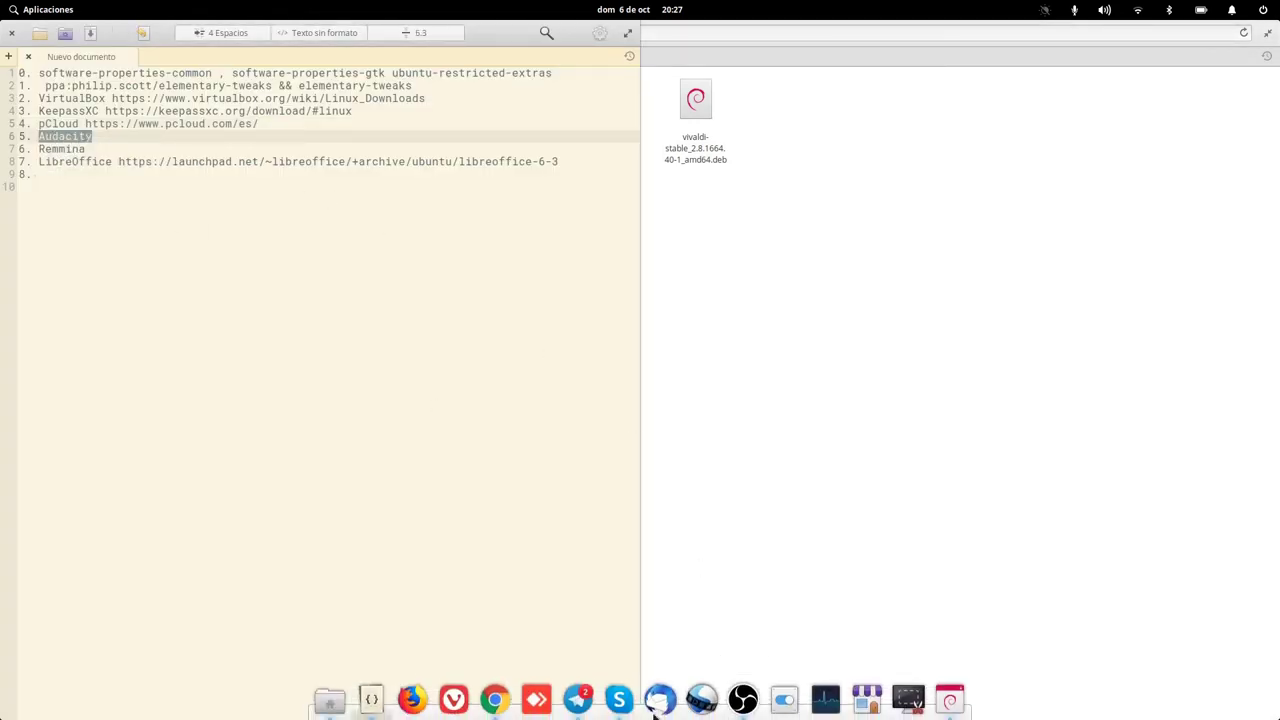
# Close Eddy, then search the Centro de Aplicaciones for Audacity and start installing it.
pyautogui.click(867, 700)
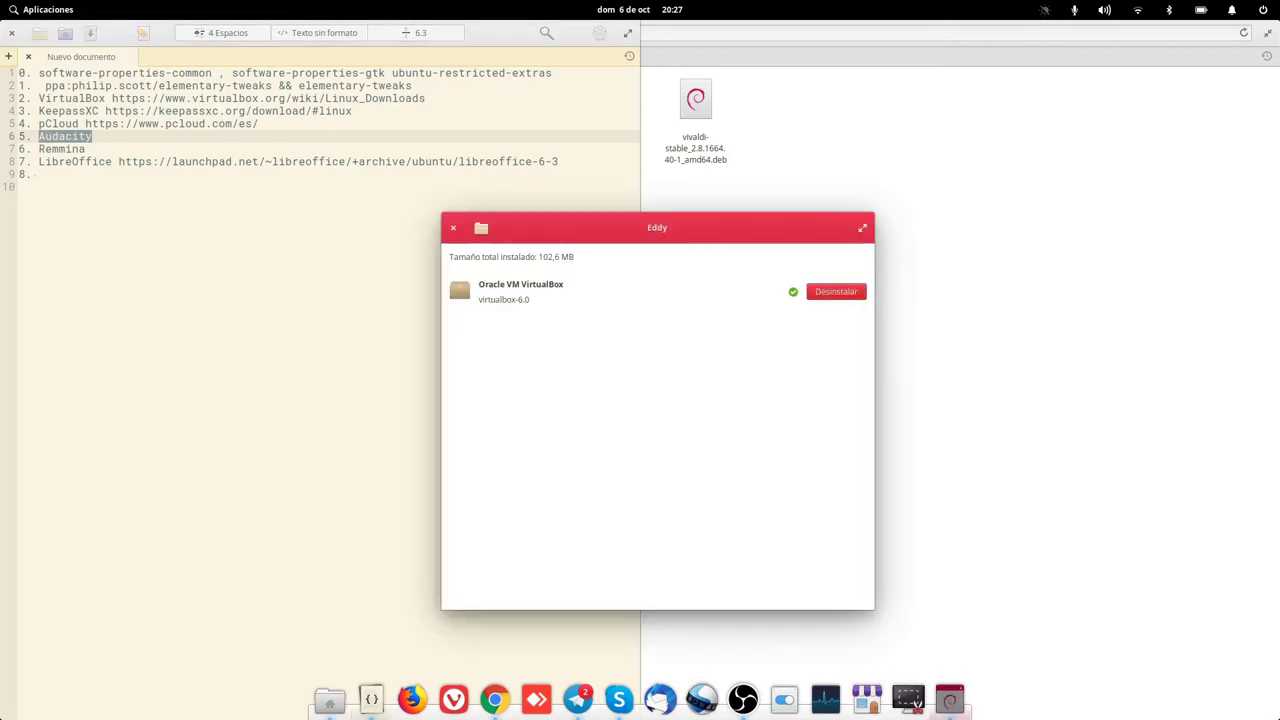
pyautogui.click(456, 227)
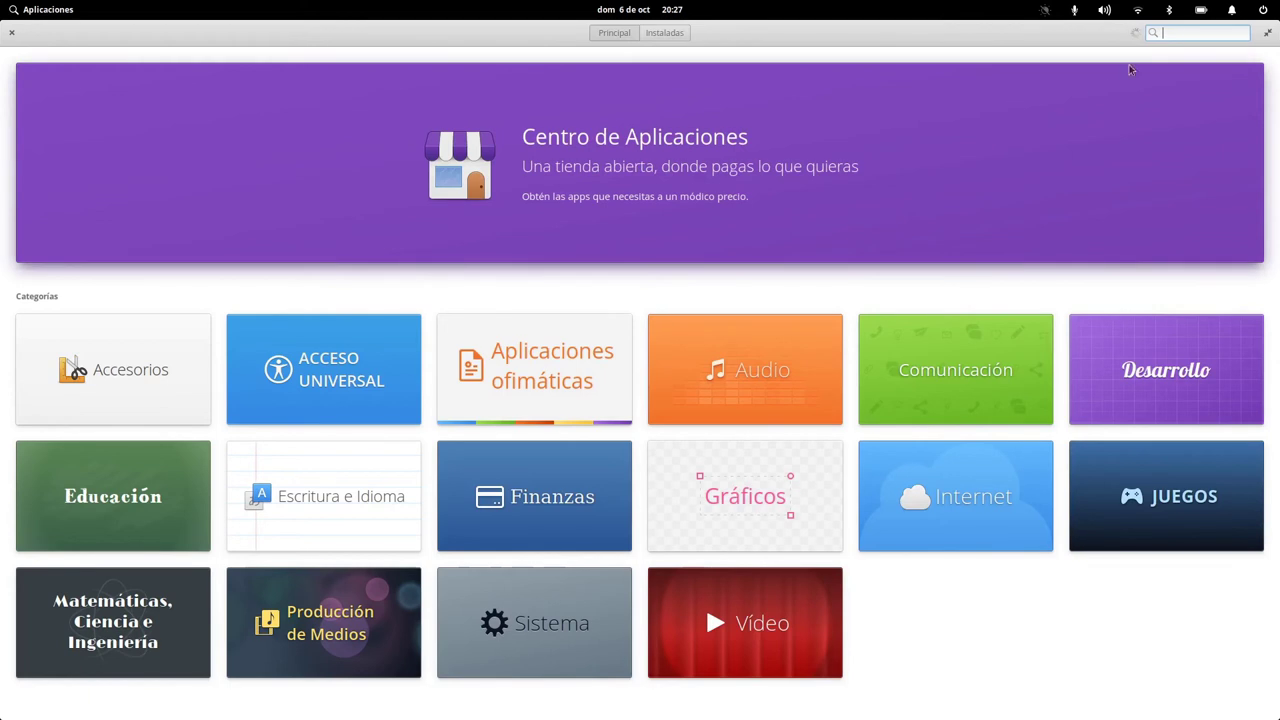
pyautogui.write('Audacity')
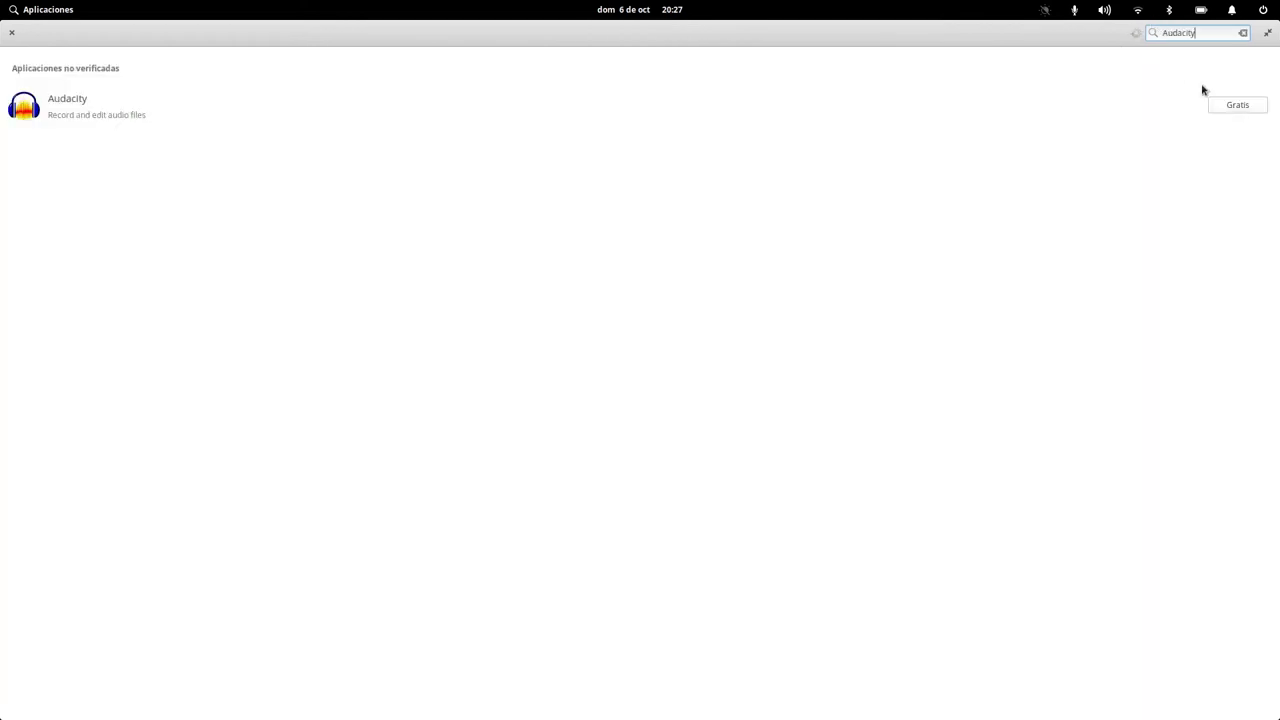
pyautogui.click(1236, 106)
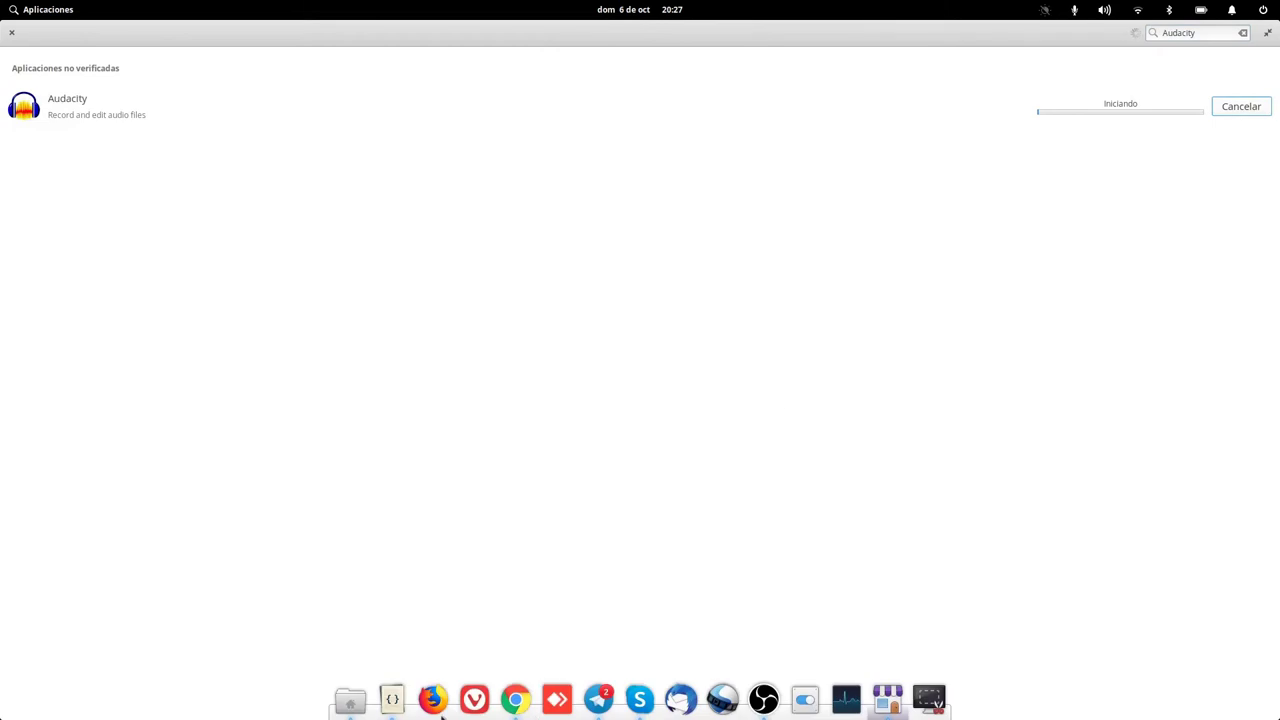
# Switch to the notes document and copy the program name Remmina.
pyautogui.click(391, 700)
pyautogui.click(60, 150)
pyautogui.doubleClick(60, 150)
pyautogui.rightClick(60, 150)
pyautogui.click(110, 222)
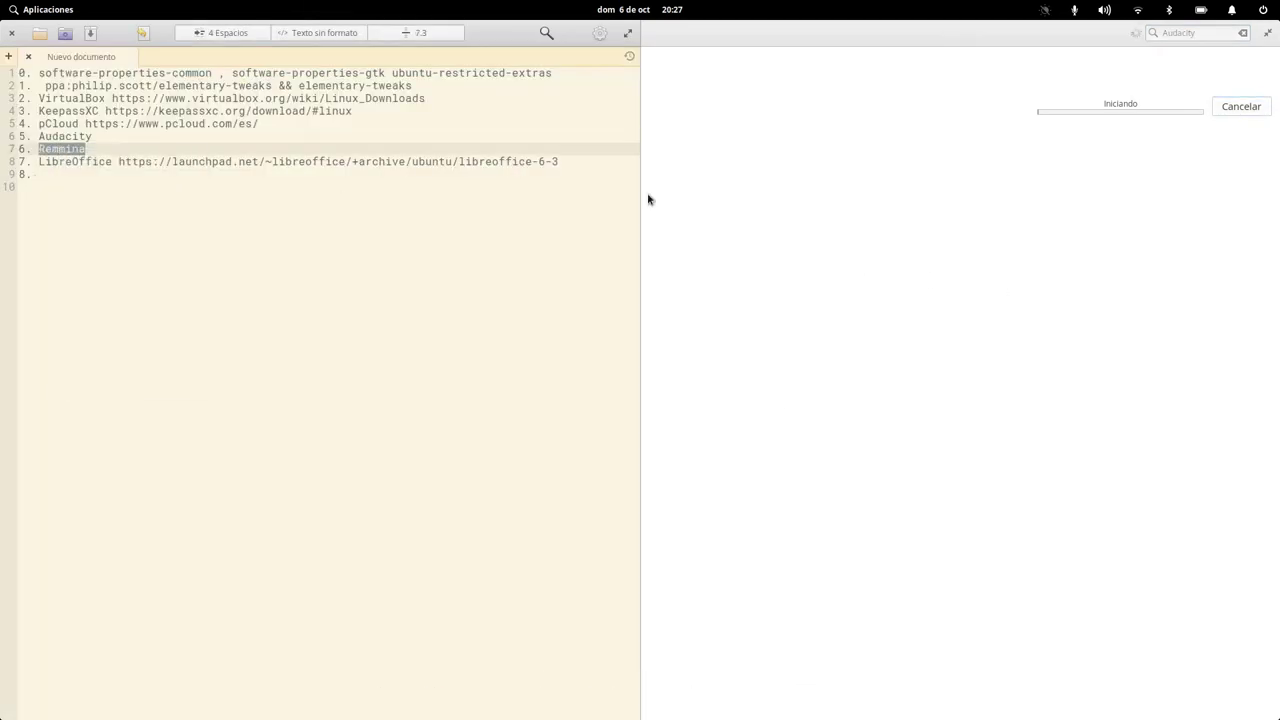
# Search the Centro de Aplicaciones for Remmina and start installing it.
pyautogui.click(1031, 92)
pyautogui.moveTo(1199, 32); pyautogui.dragTo(1162, 32)
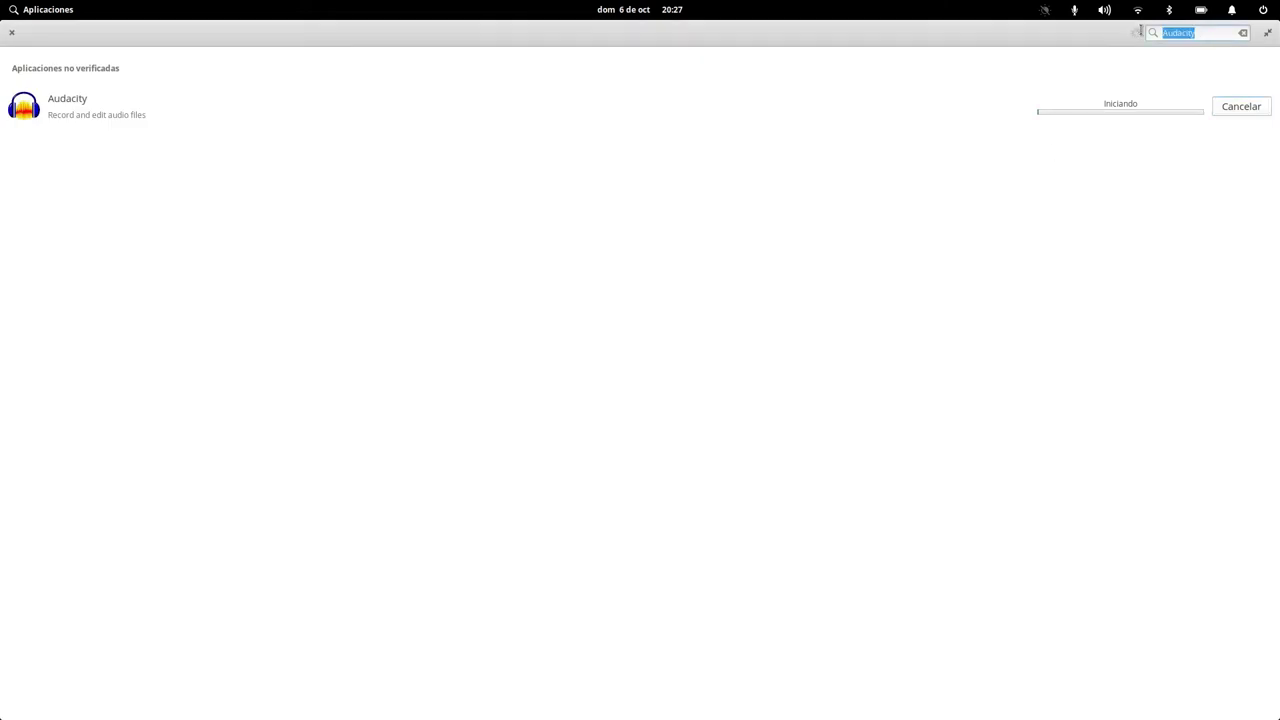
pyautogui.hotkey('ctrl', 'v')
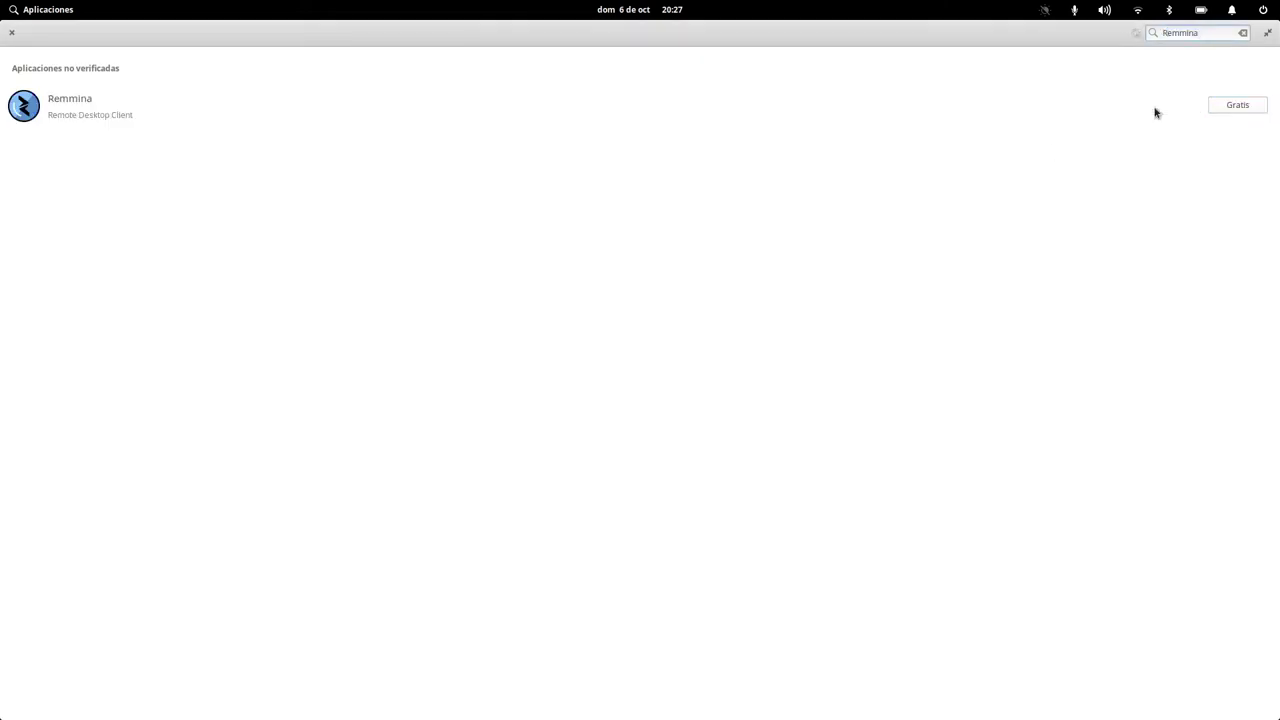
pyautogui.click(1221, 107)
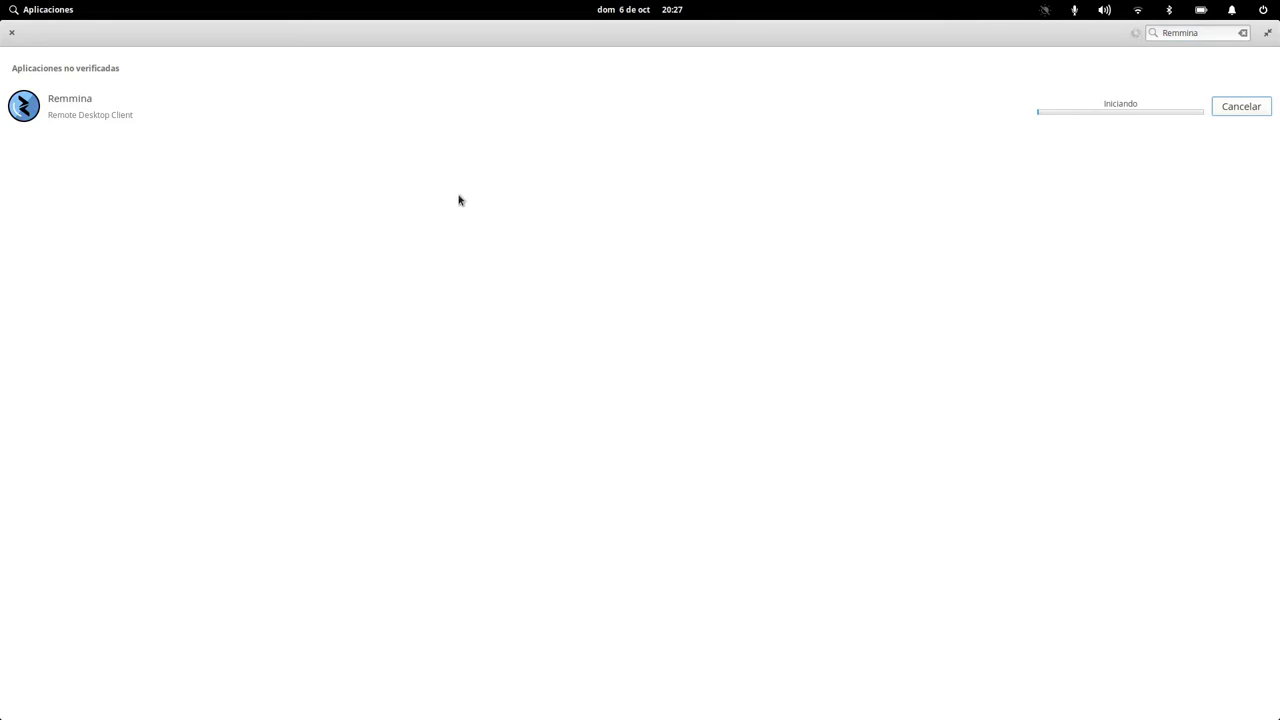
# Switch to the notes document and copy the Launchpad link listed for LibreOffice.
pyautogui.click(515, 700)
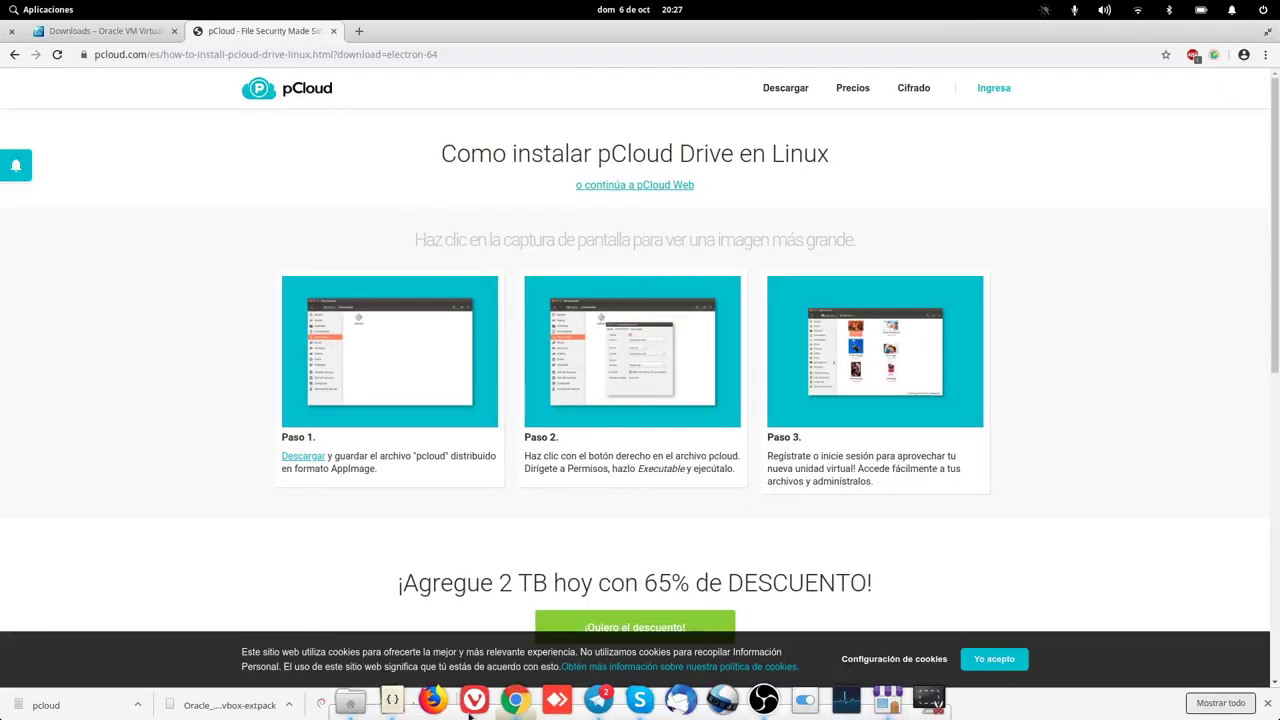
pyautogui.click(392, 699)
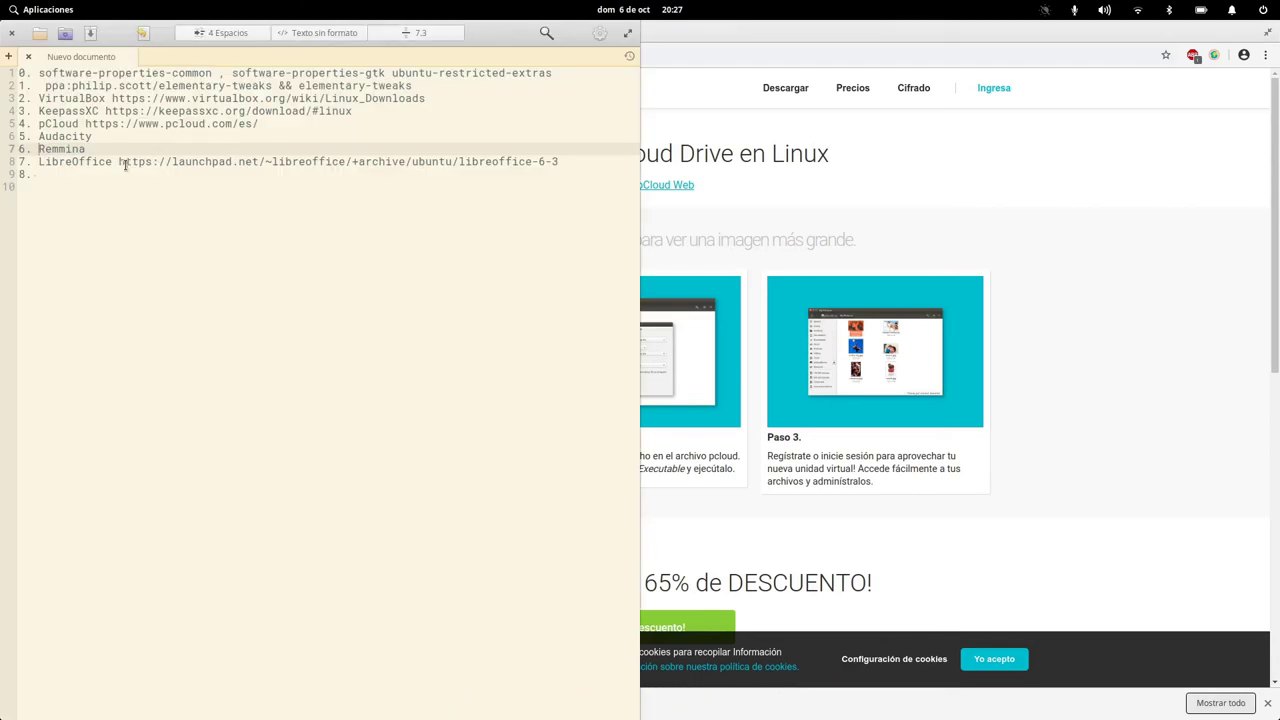
pyautogui.moveTo(119, 163); pyautogui.dragTo(613, 160)
pyautogui.rightClick(492, 160)
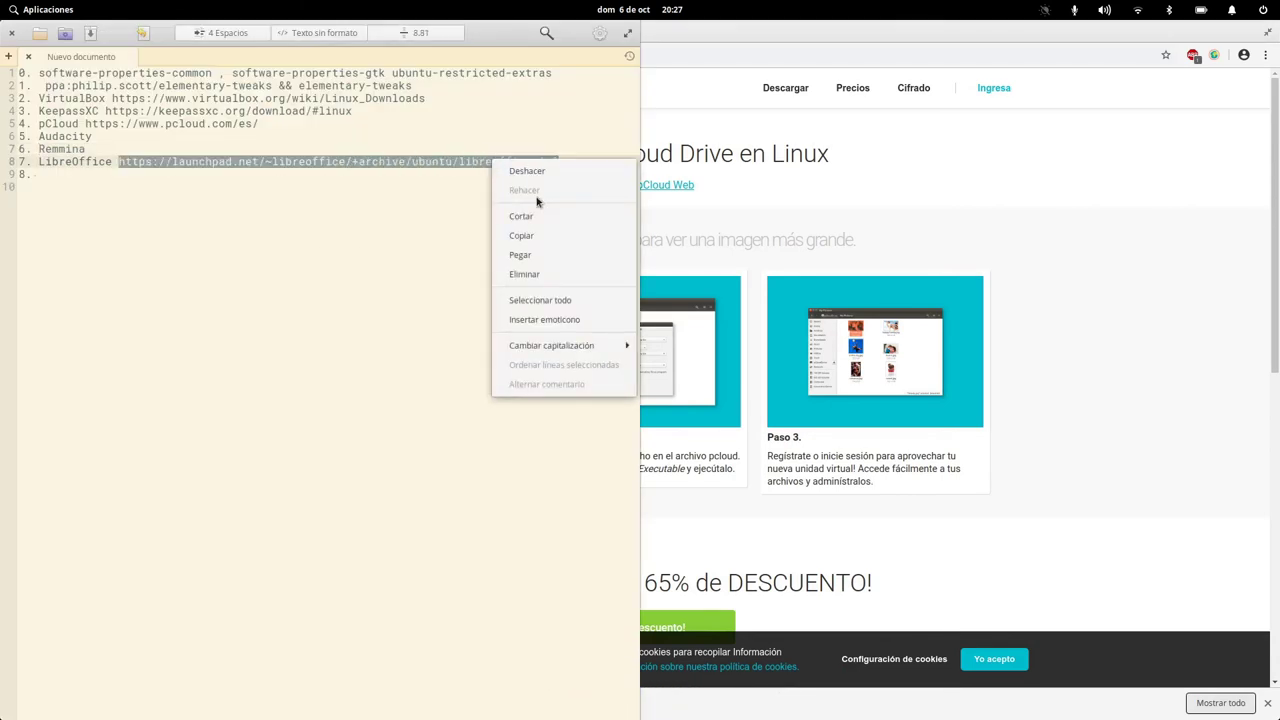
pyautogui.click(546, 230)
# Open the copied LibreOffice 6.3 Launchpad page in a new browser tab and dismiss the translation offer.
pyautogui.click(655, 107)
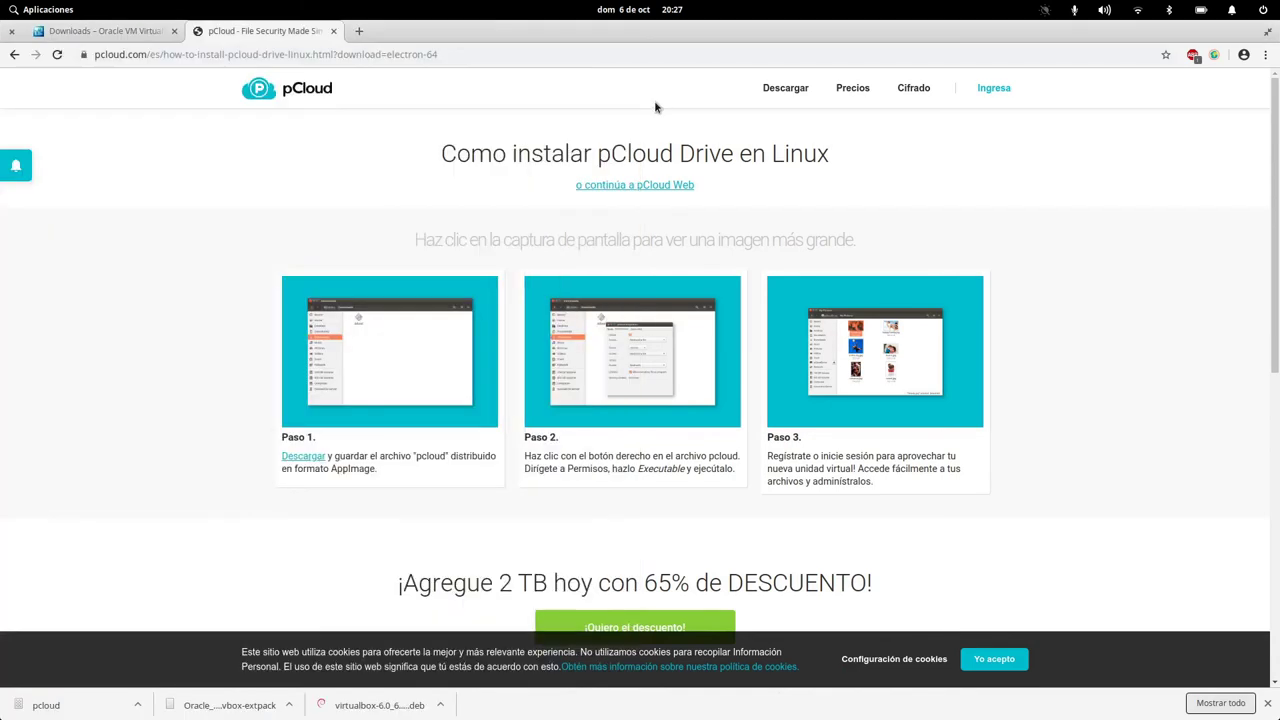
pyautogui.click(359, 31)
pyautogui.rightClick(357, 51)
pyautogui.click(403, 137)
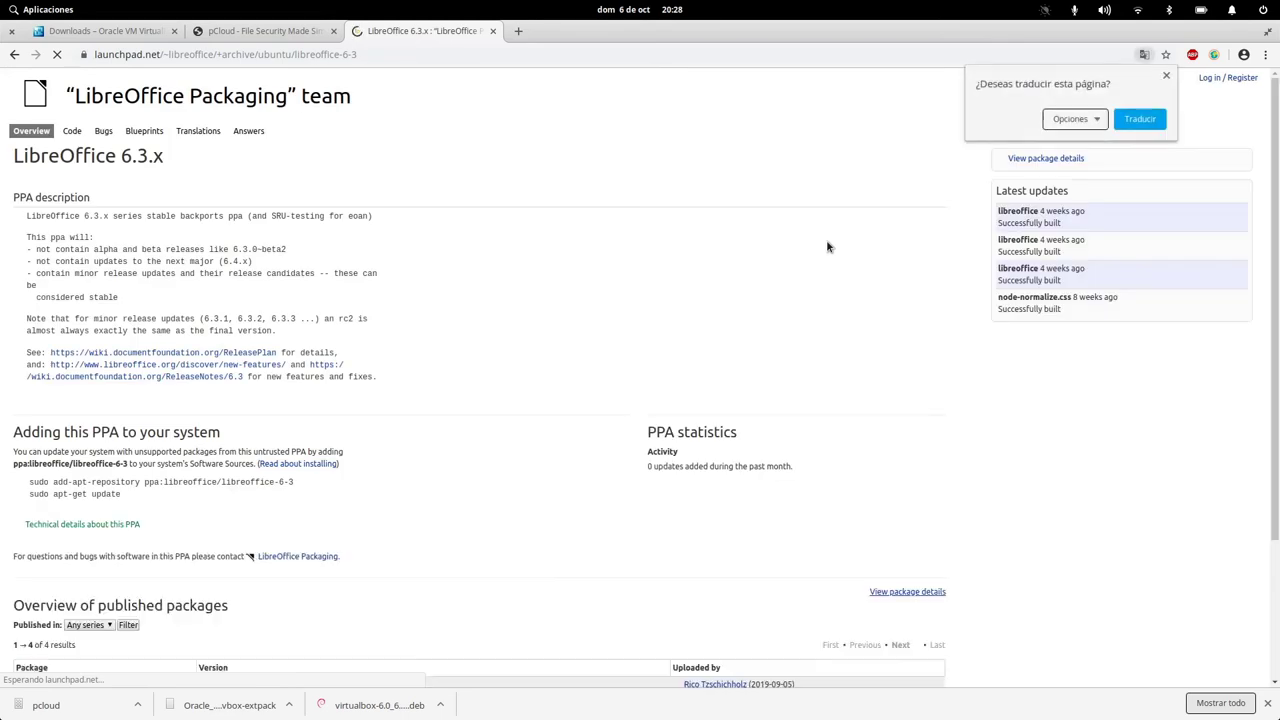
pyautogui.click(1164, 78)
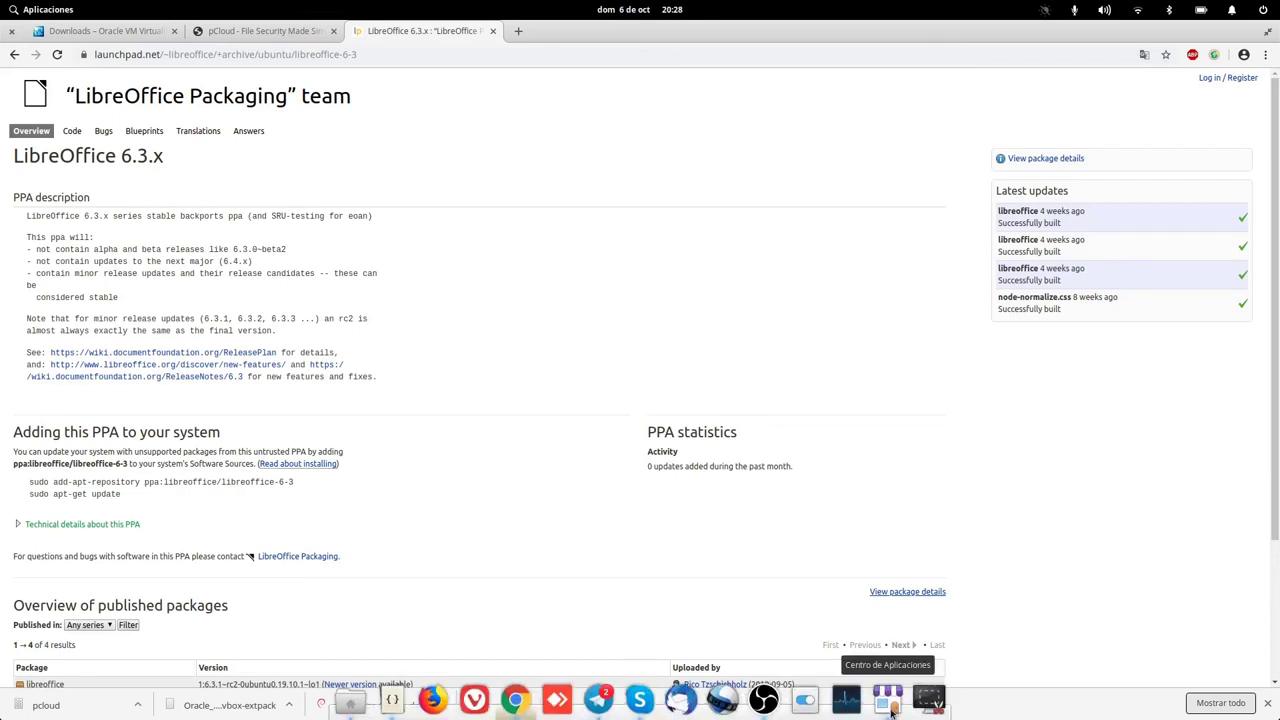
# Check Remmina's installation progress in the Centro de Aplicaciones, and return to the browser.
pyautogui.click(880, 695)
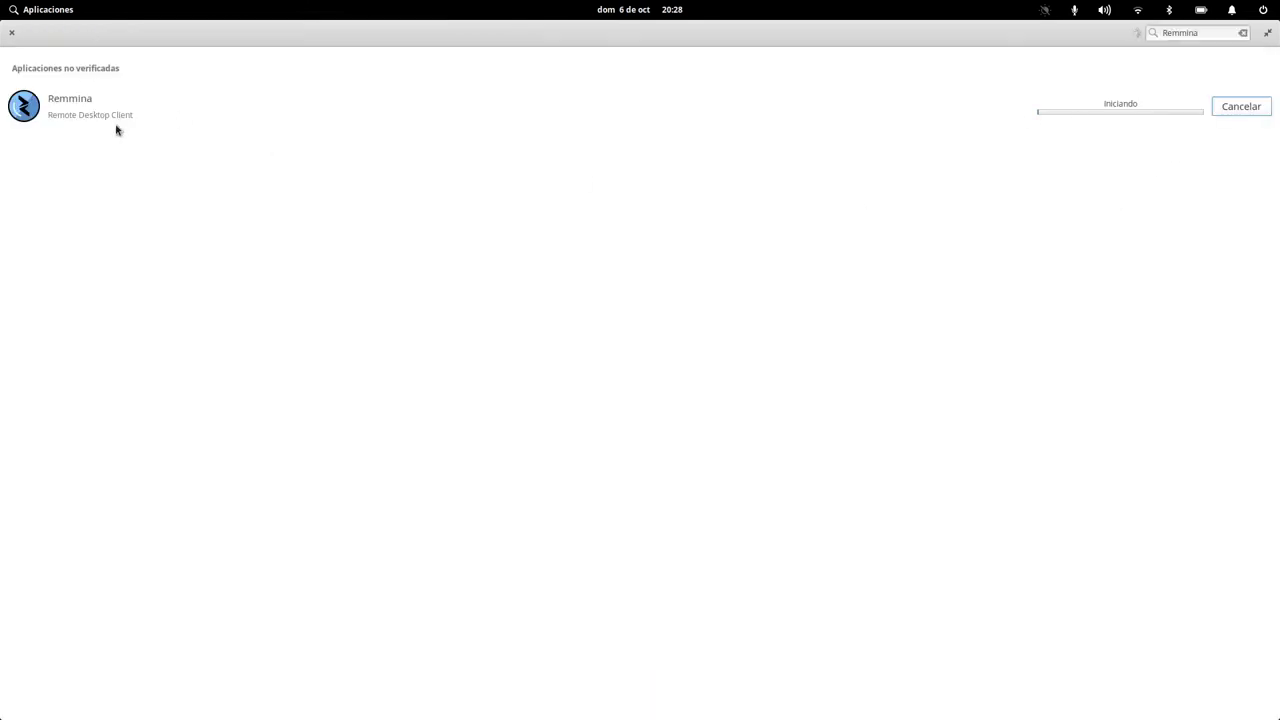
pyautogui.moveTo(655, 716)
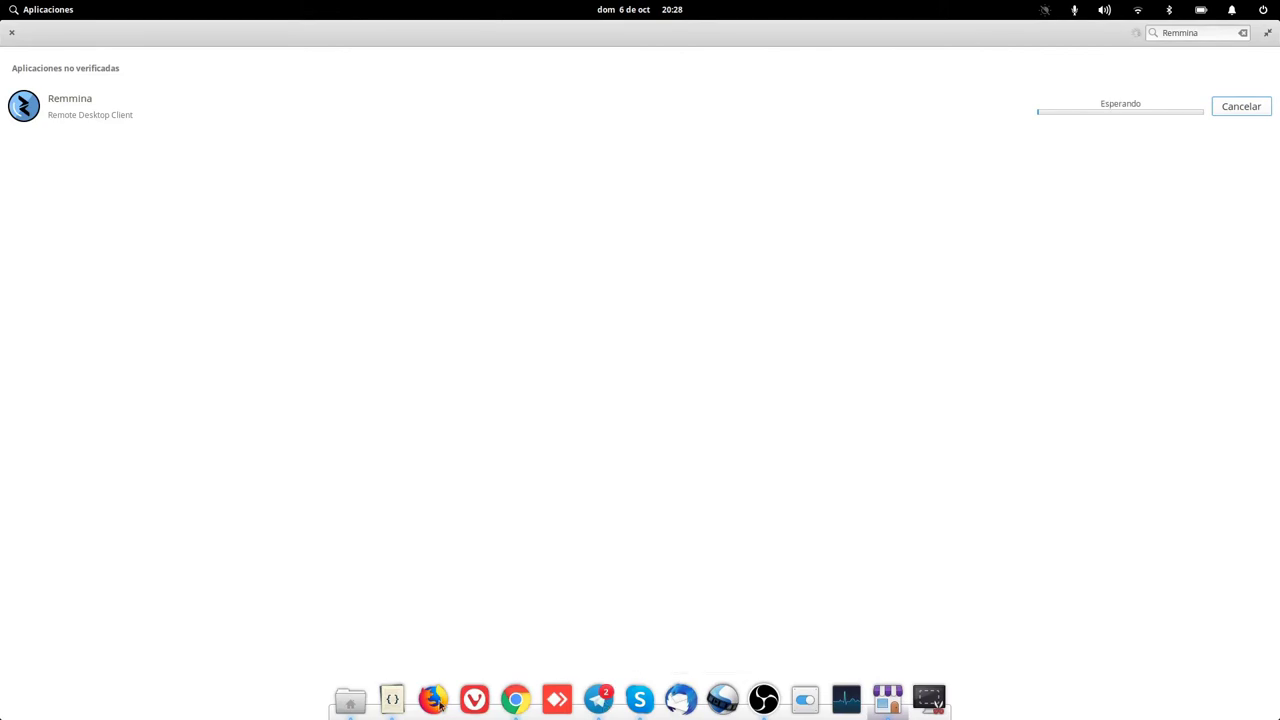
pyautogui.click(515, 699)
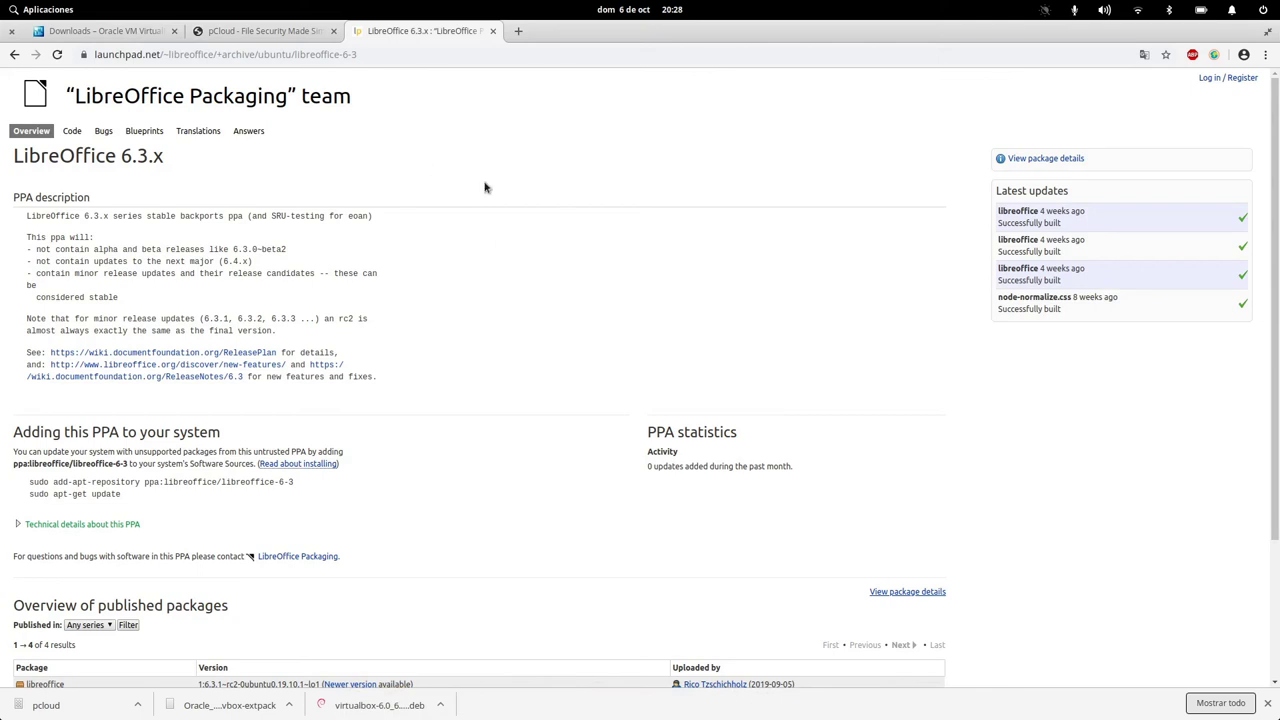
# Try to open youtube.com/VideoTutorialesEducation in a new browser tab.
pyautogui.click(518, 33)
pyautogui.write('yout')
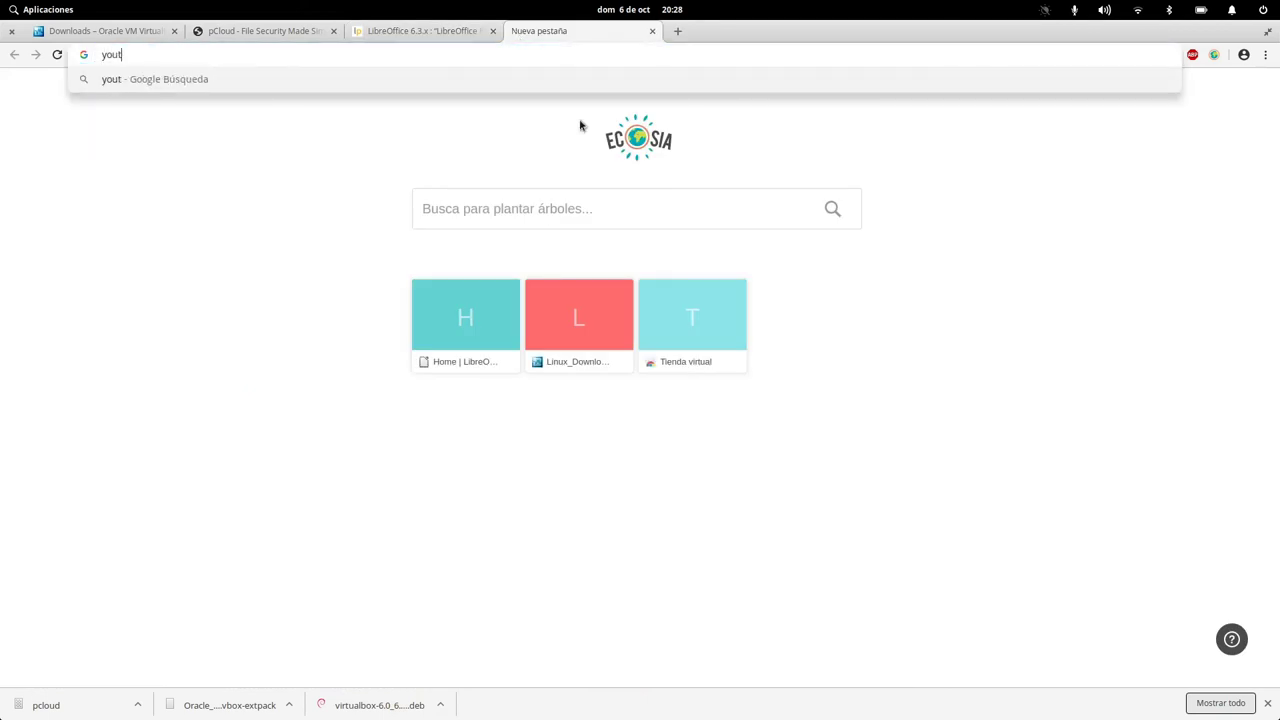
pyautogui.write('ube.com/VideoTut')
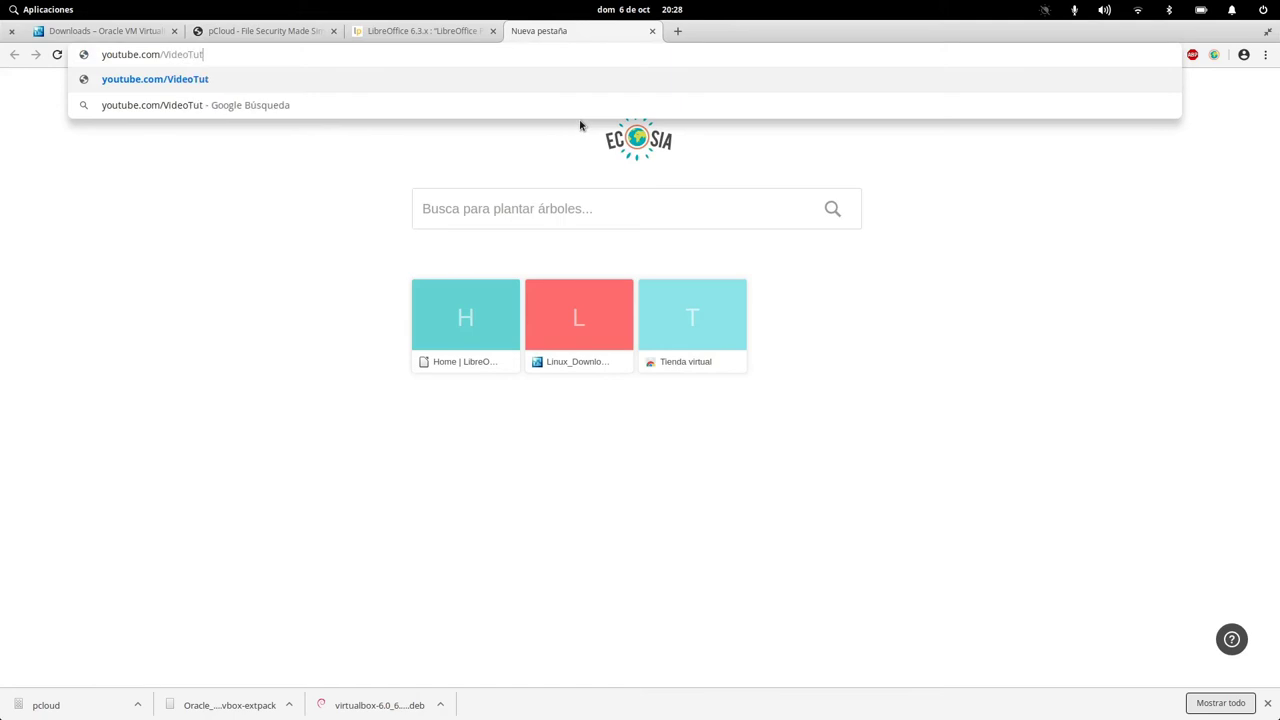
pyautogui.write('orialesEducation')
pyautogui.press('Return')
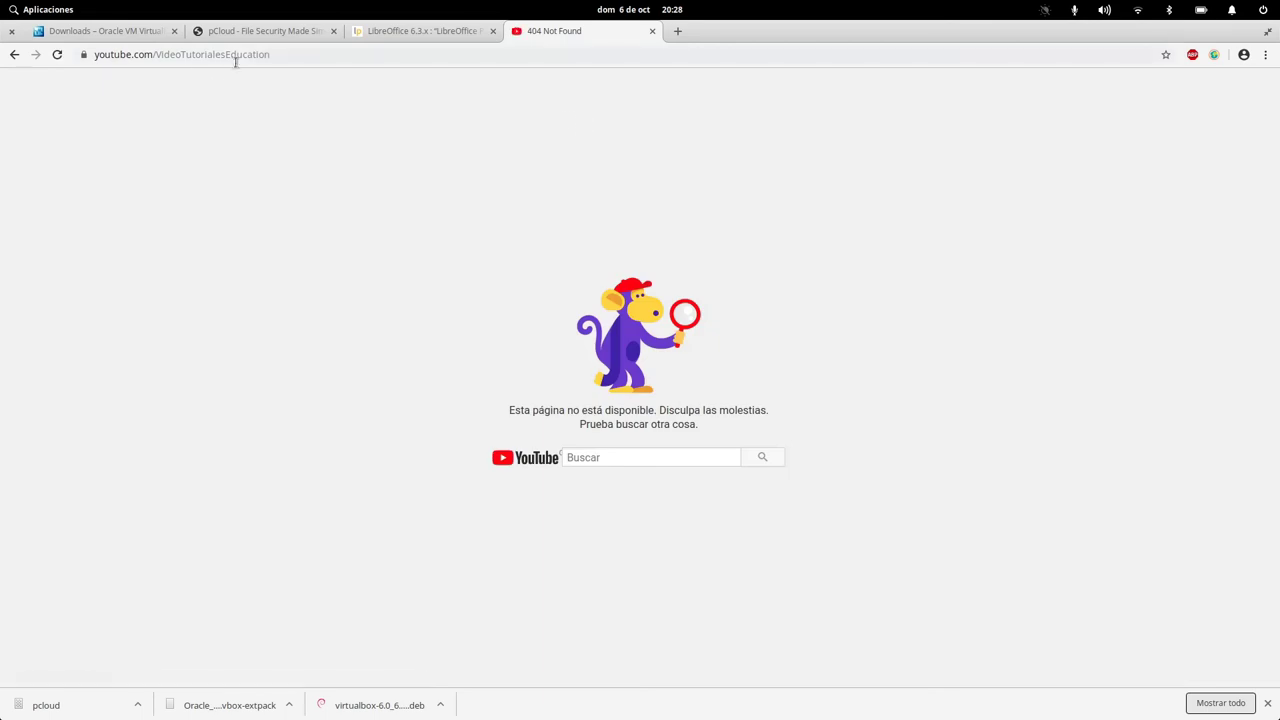
# Cut VideoTutorialesEducation from the address, load the YouTube home page and search YouTube for that channel name.
pyautogui.click(234, 57)
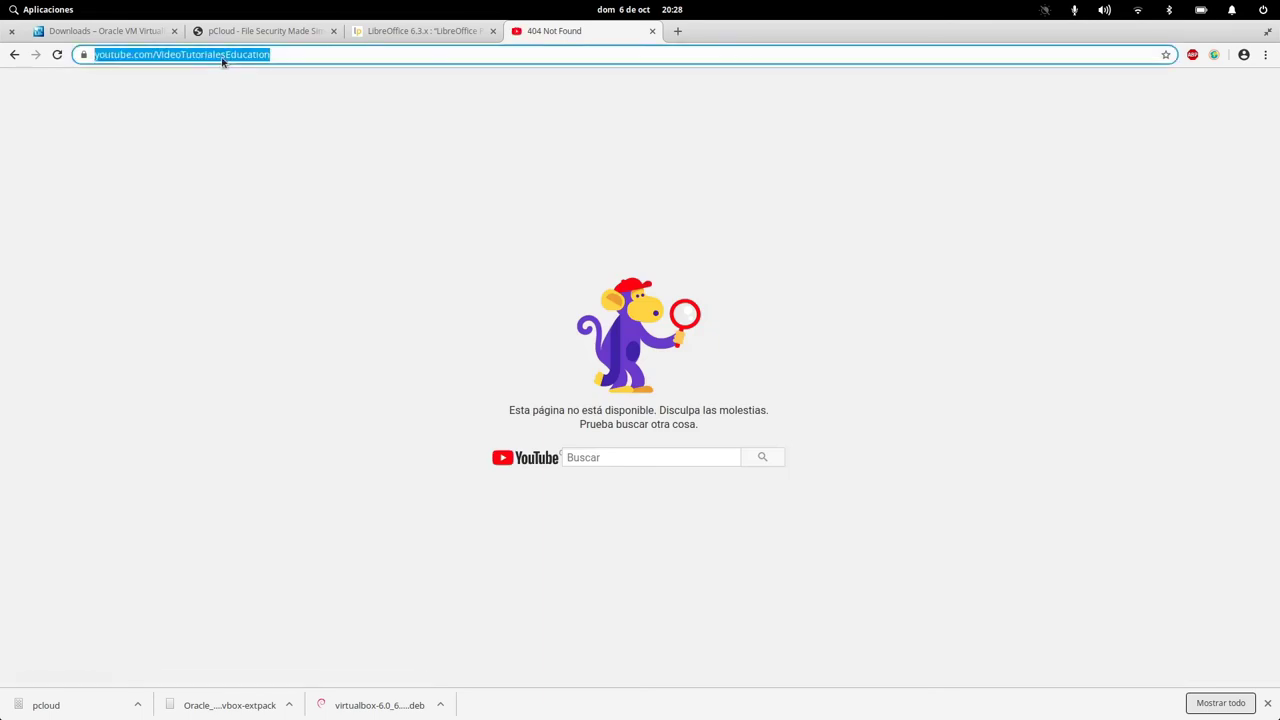
pyautogui.click(173, 54)
pyautogui.moveTo(214, 54); pyautogui.dragTo(429, 83)
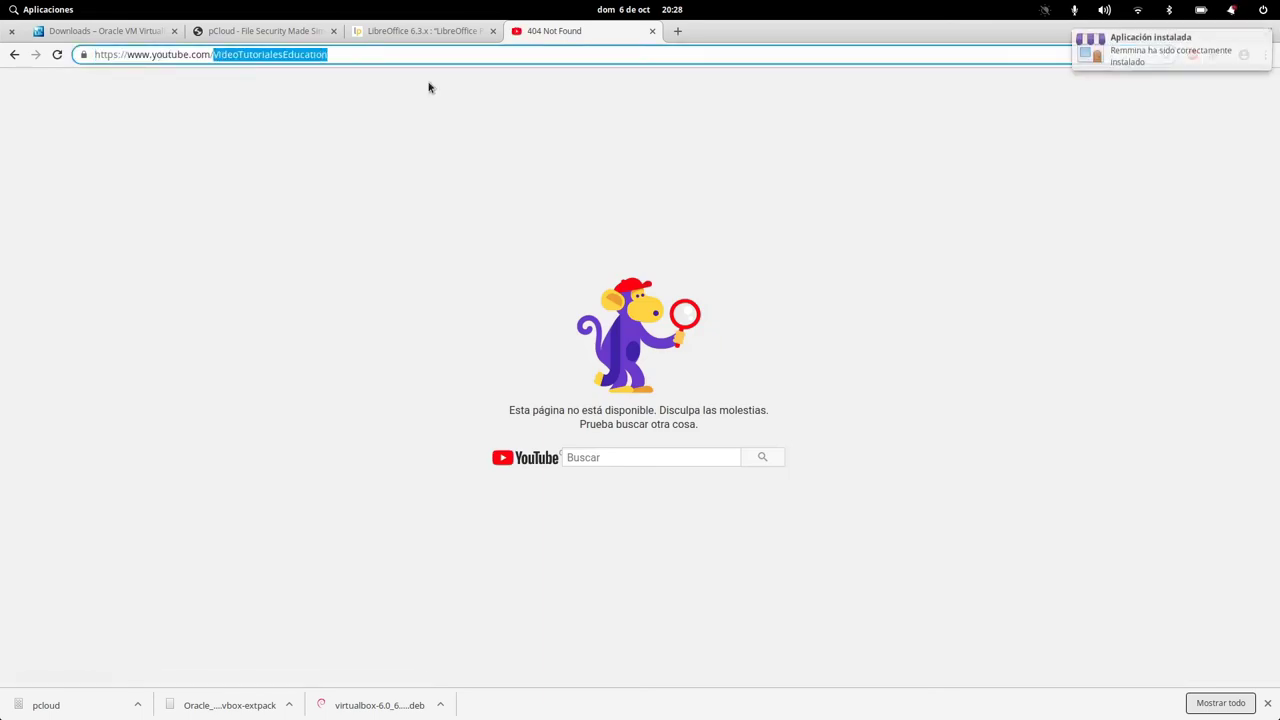
pyautogui.press('BackSpace')
pyautogui.press('Return')
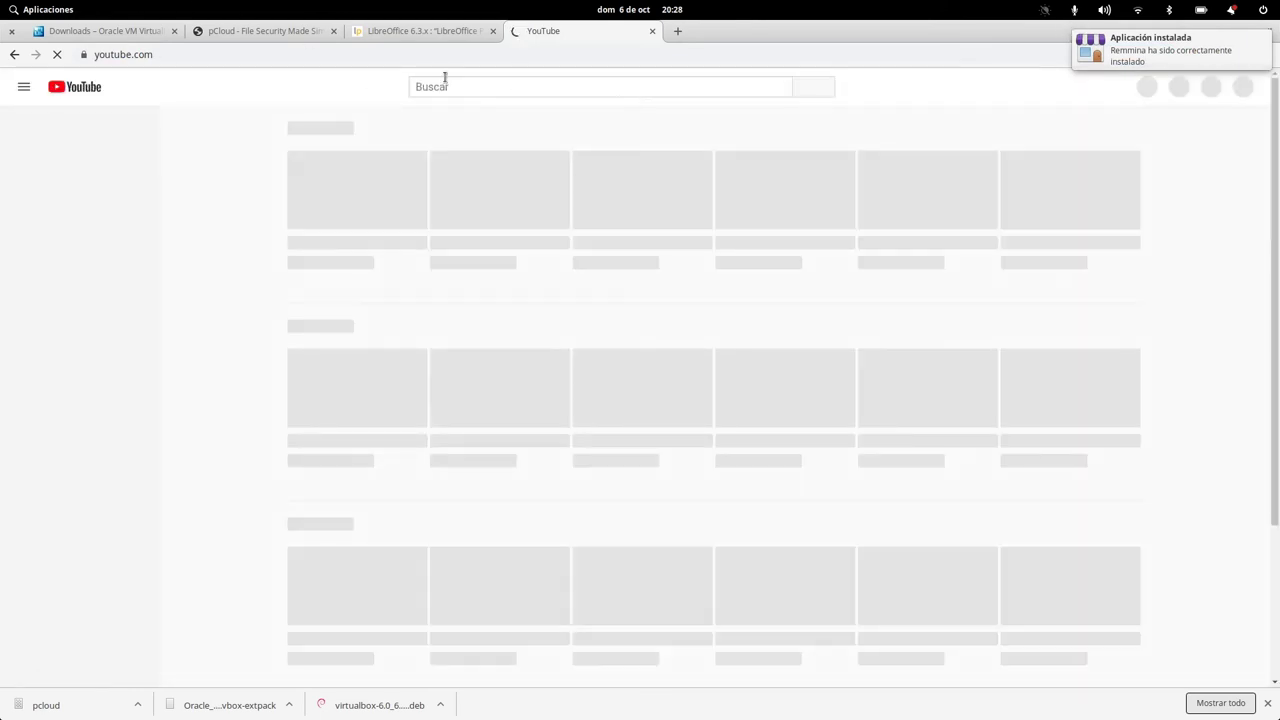
pyautogui.hotkey('ctrl', 'v')
pyautogui.press('Return')
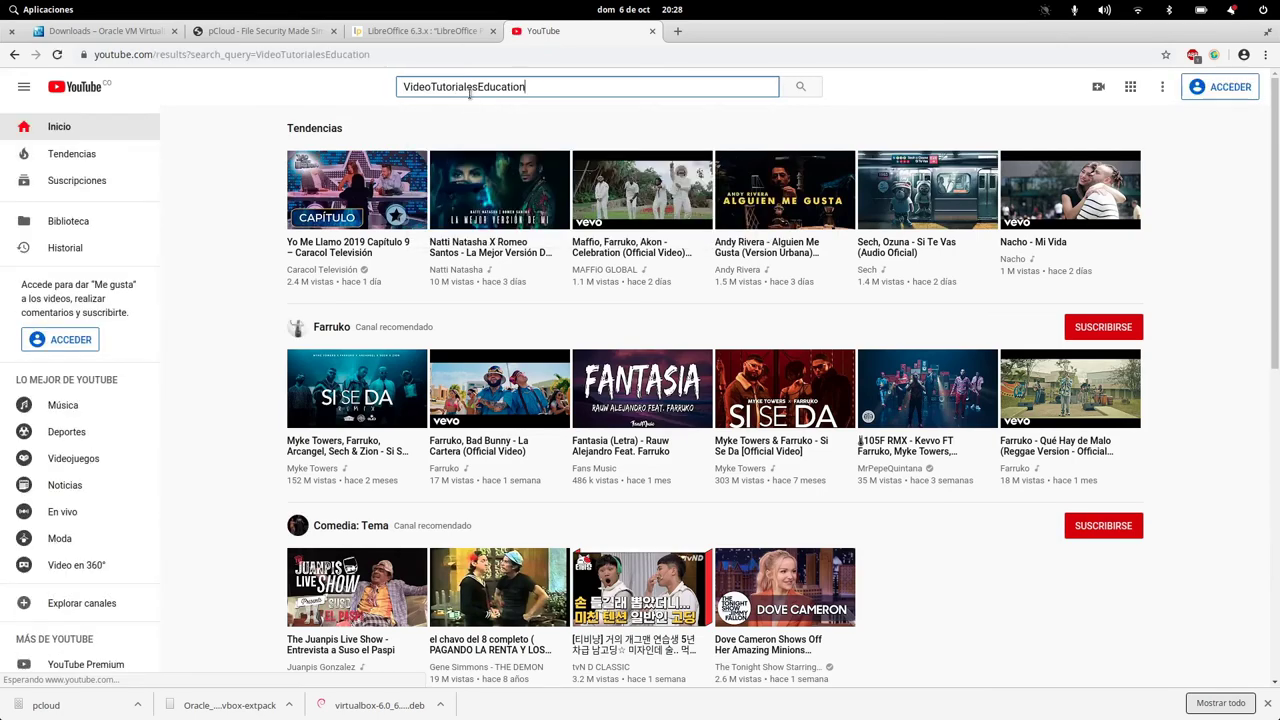
# Return to the LibreOffice Launchpad page and copy the repository identifier ppa:libreoffice/libreoffice-6-3.
pyautogui.click(420, 31)
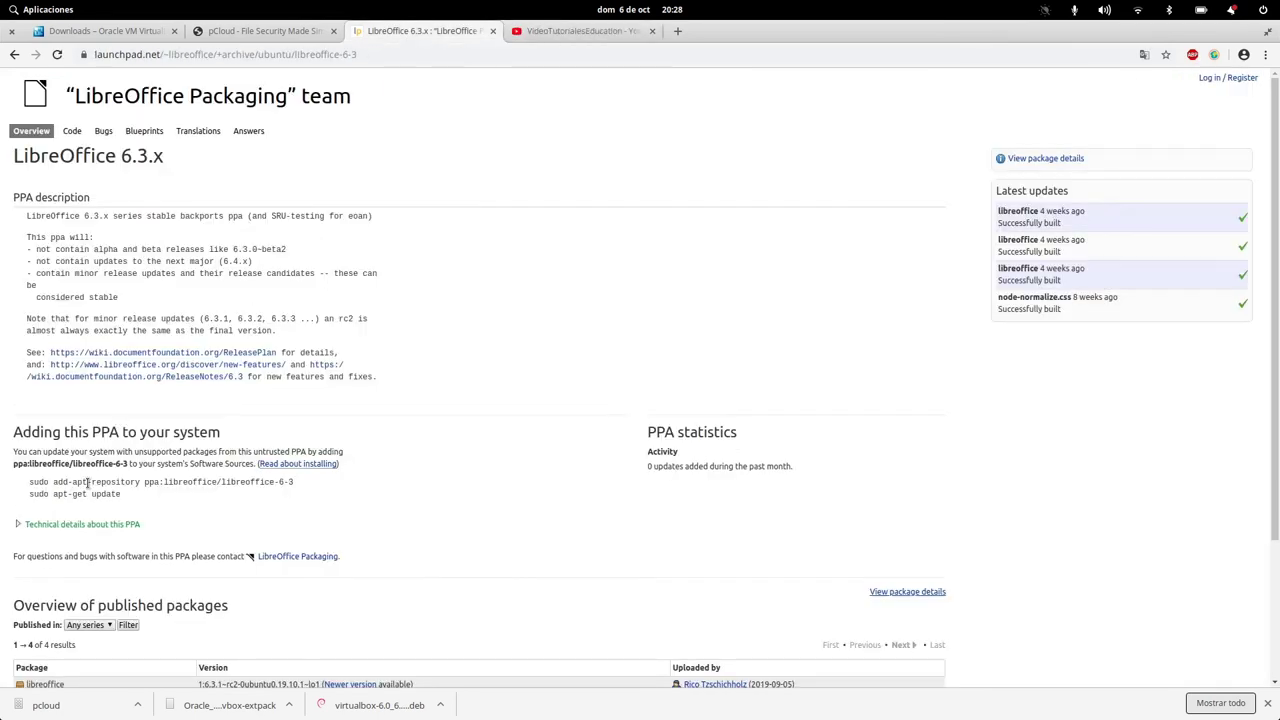
pyautogui.moveTo(145, 482); pyautogui.dragTo(291, 482)
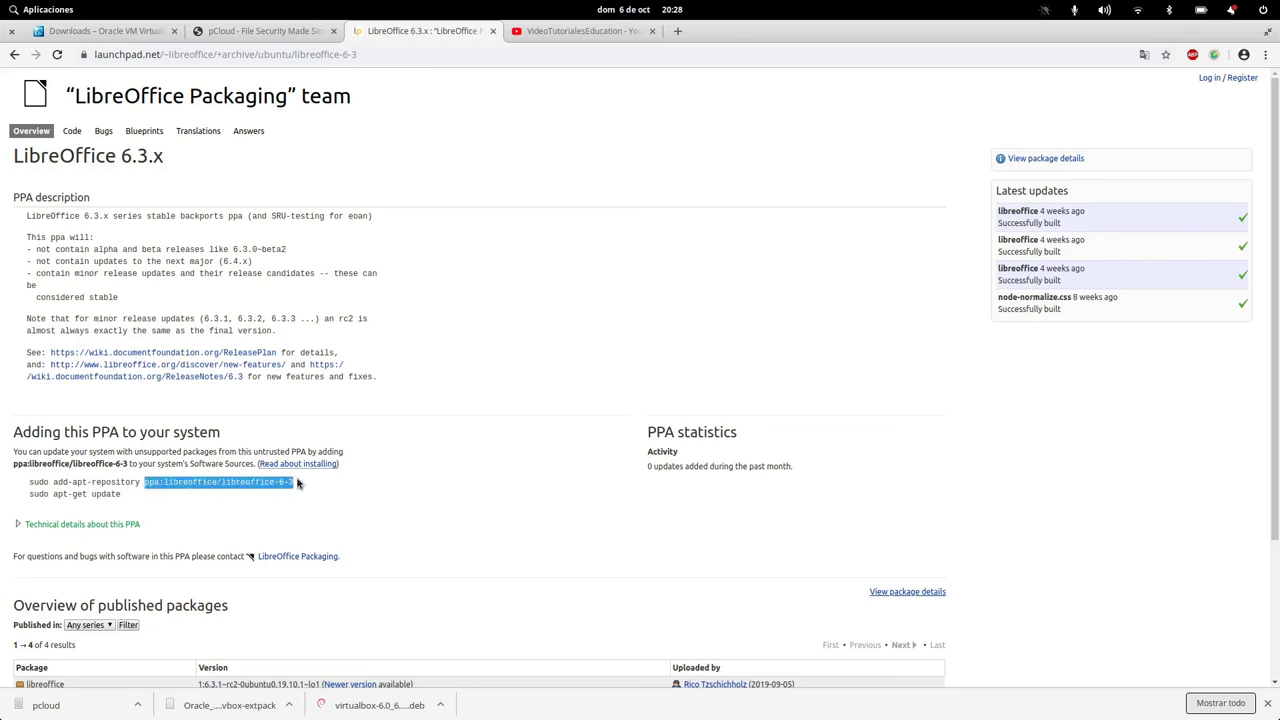
pyautogui.rightClick(280, 482)
pyautogui.click(300, 491)
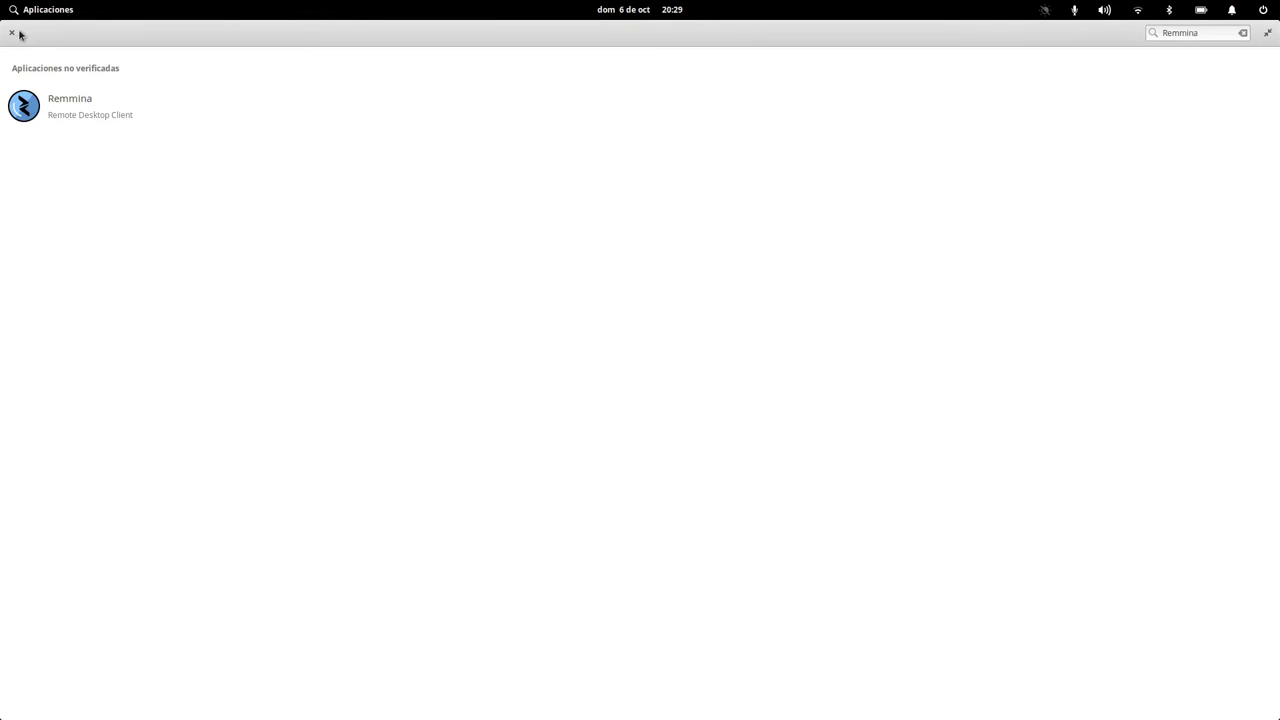
# Close the Centro de Aplicaciones and launch the Synaptic package manager, authenticating with the account password.
pyautogui.click(12, 33)
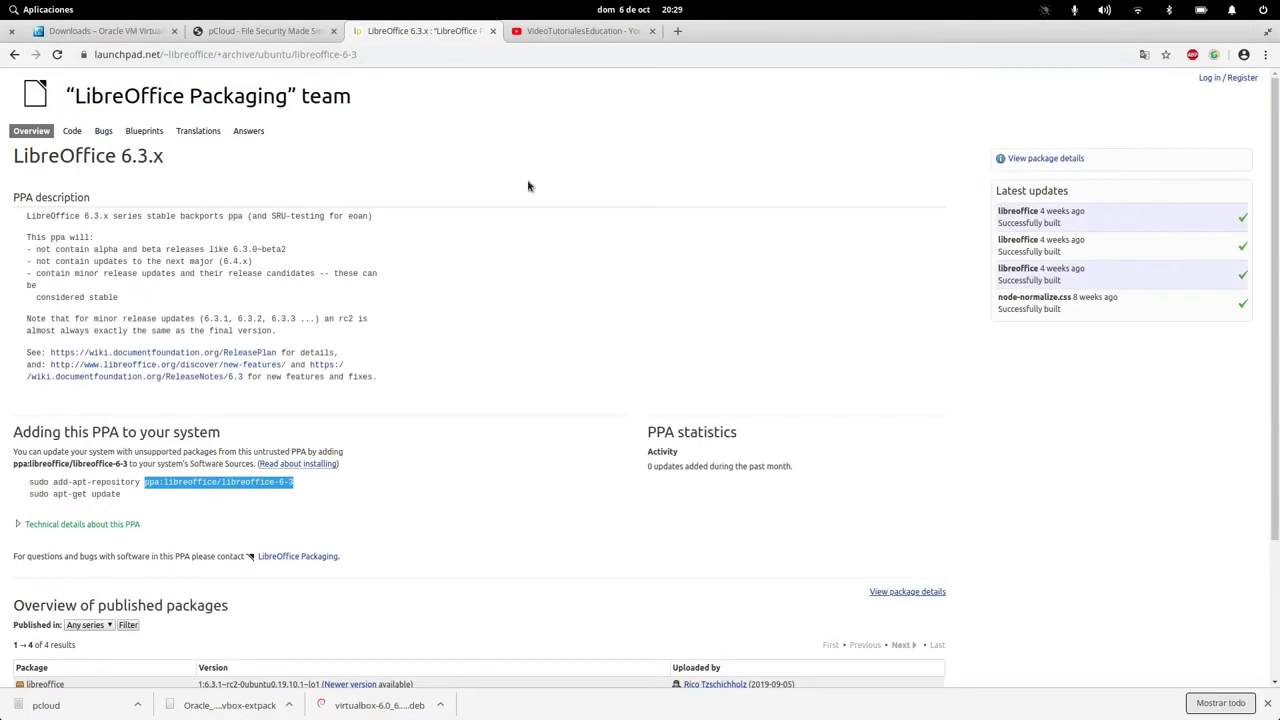
pyautogui.click(47, 10)
pyautogui.click(58, 115)
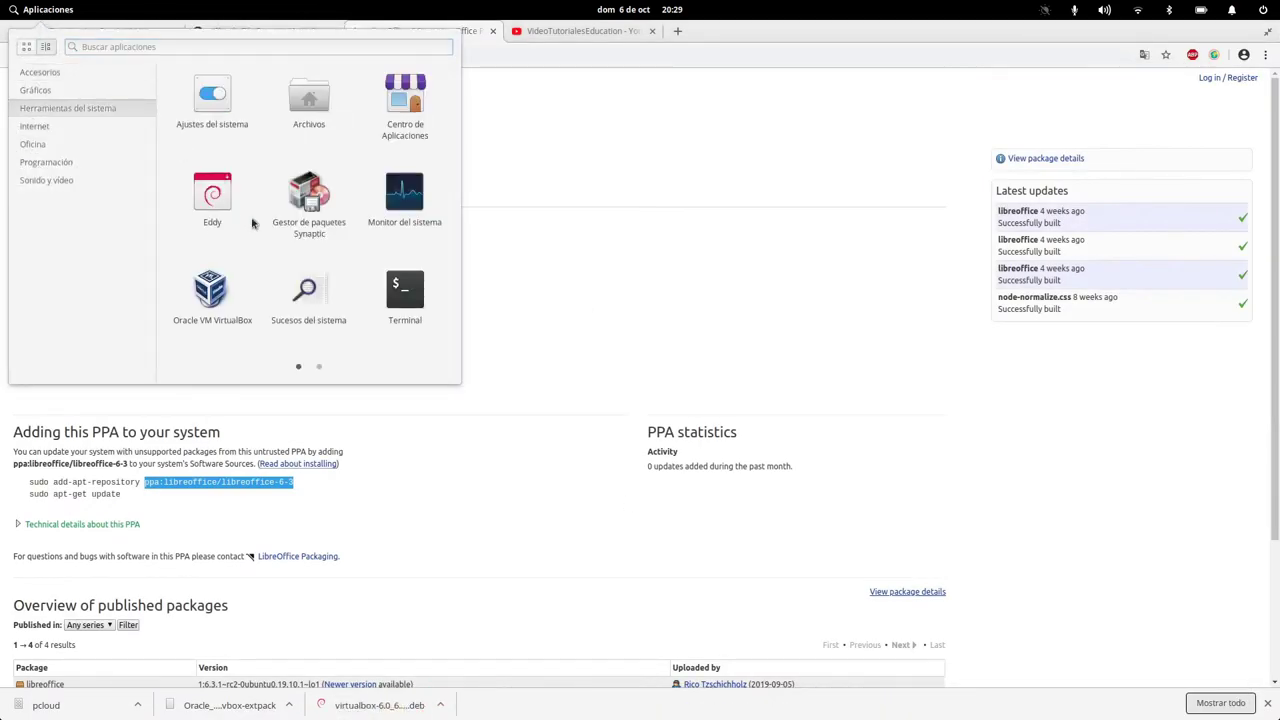
pyautogui.click(299, 218)
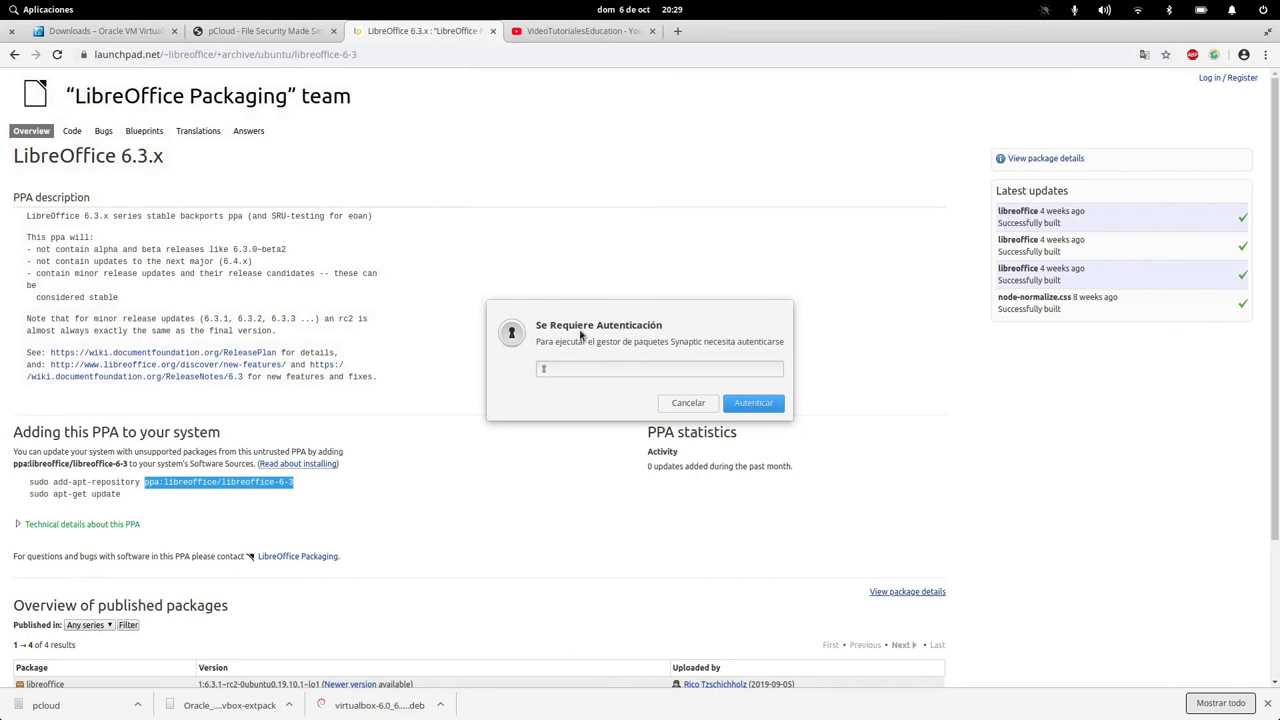
pyautogui.click(579, 368)
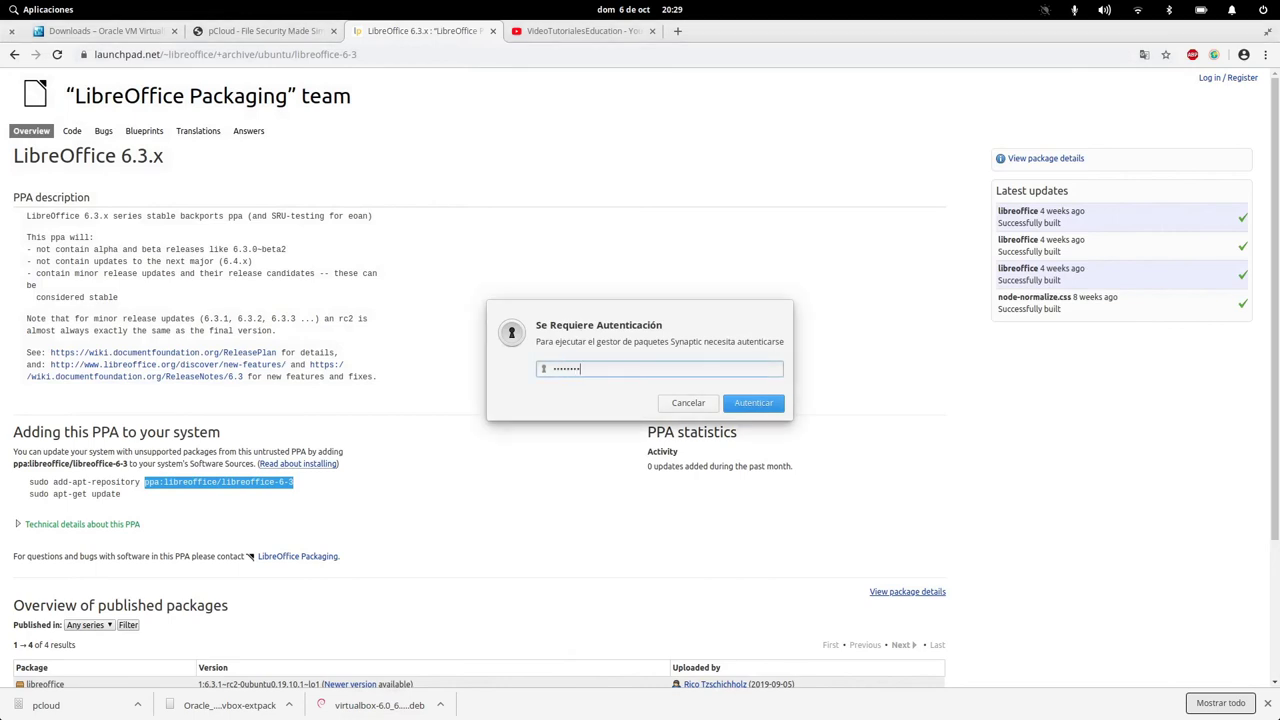
pyautogui.click(758, 406)
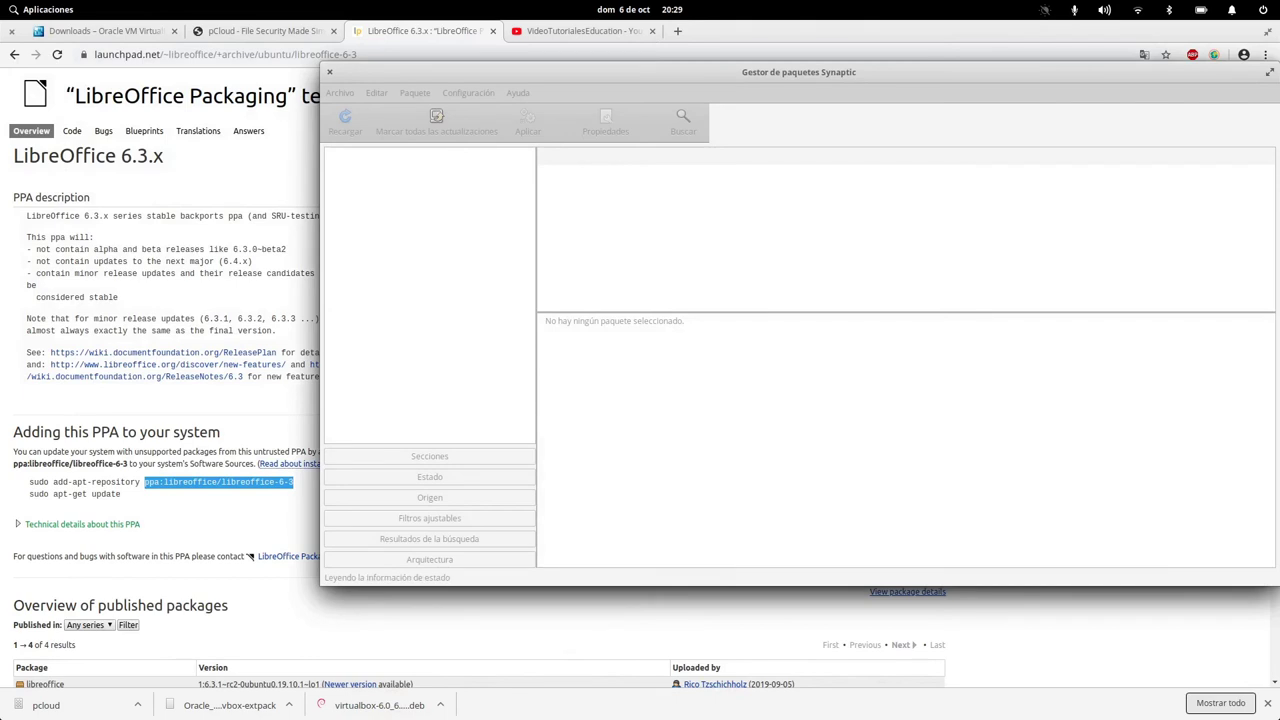
# Open Synaptic's repository settings and show the list of other software sources.
pyautogui.click(459, 92)
pyautogui.click(478, 131)
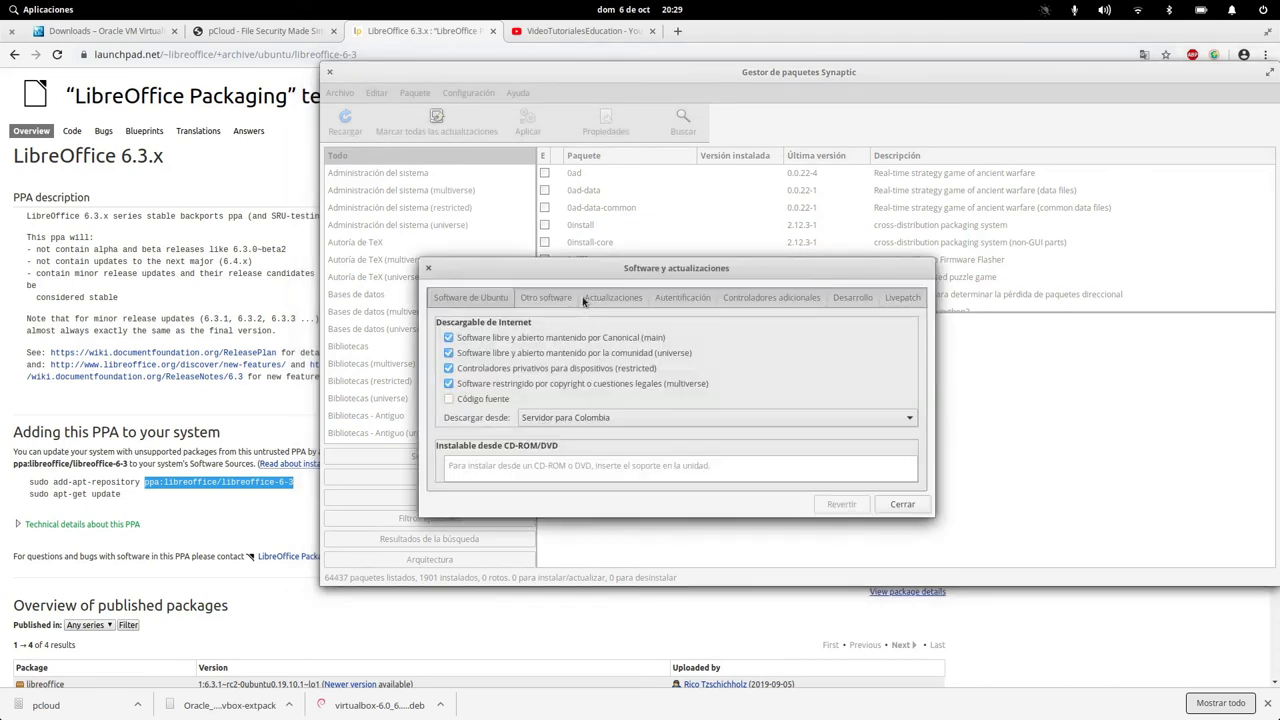
pyautogui.click(586, 299)
pyautogui.click(560, 299)
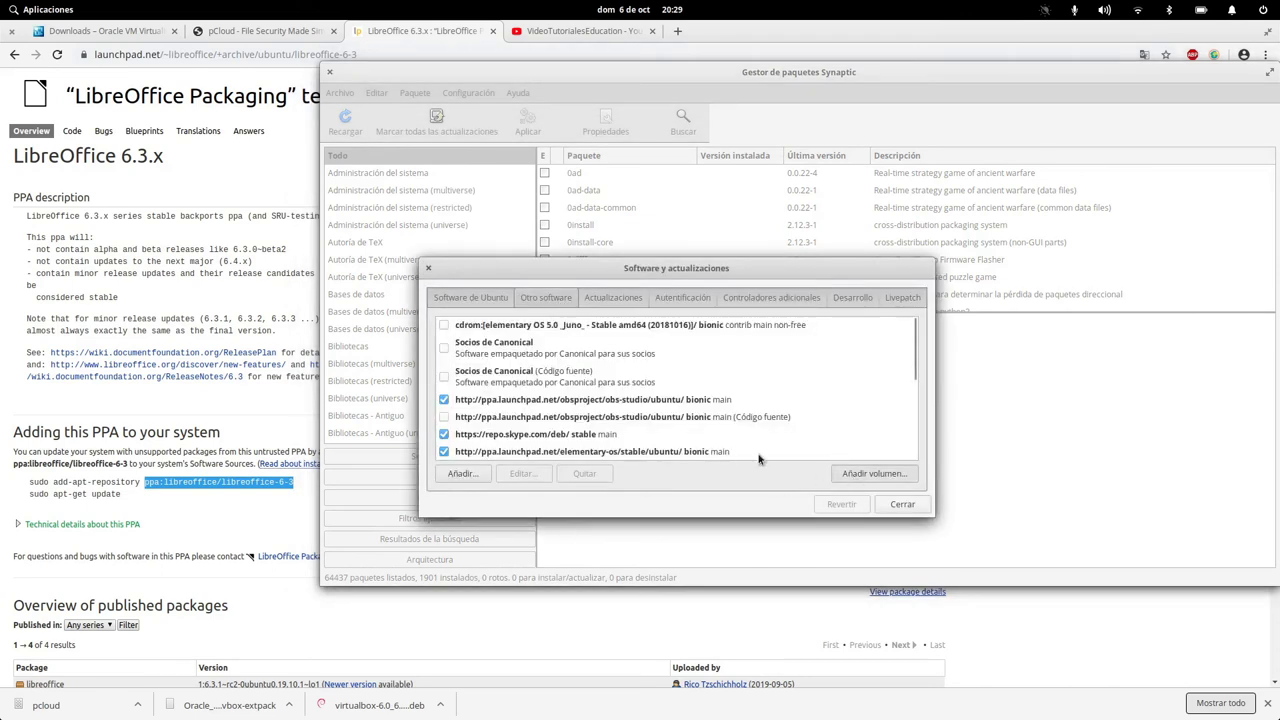
pyautogui.press('Return')
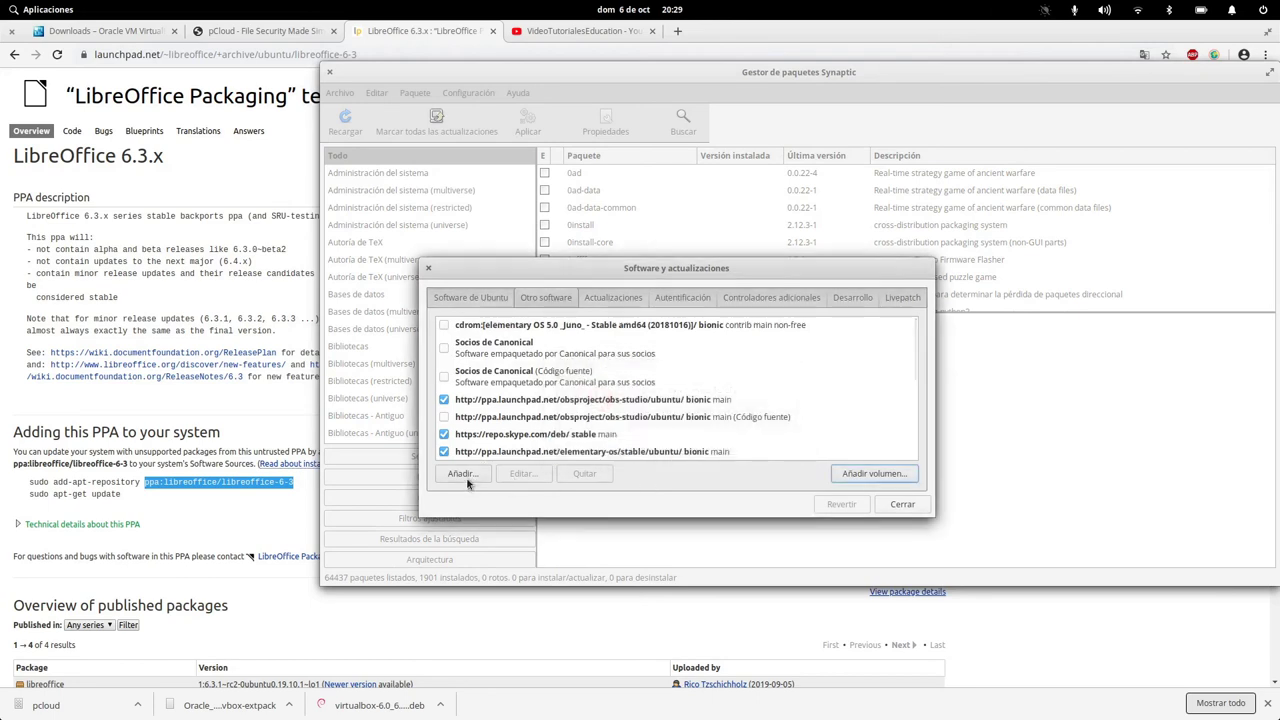
# Add ppa:libreoffice/libreoffice-6-3 as a software source, close the repository settings and reload the package information.
pyautogui.click(466, 481)
pyautogui.hotkey('ctrl', 'v')
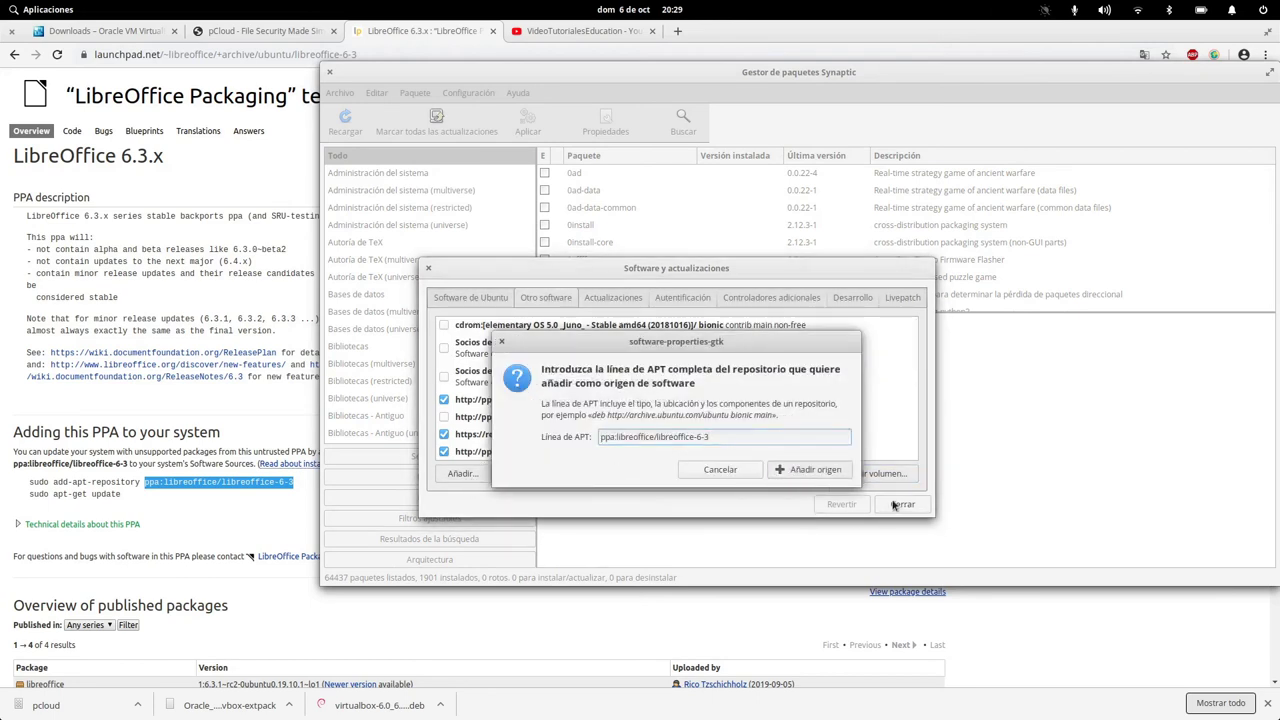
pyautogui.press('Return')
pyautogui.click(896, 505)
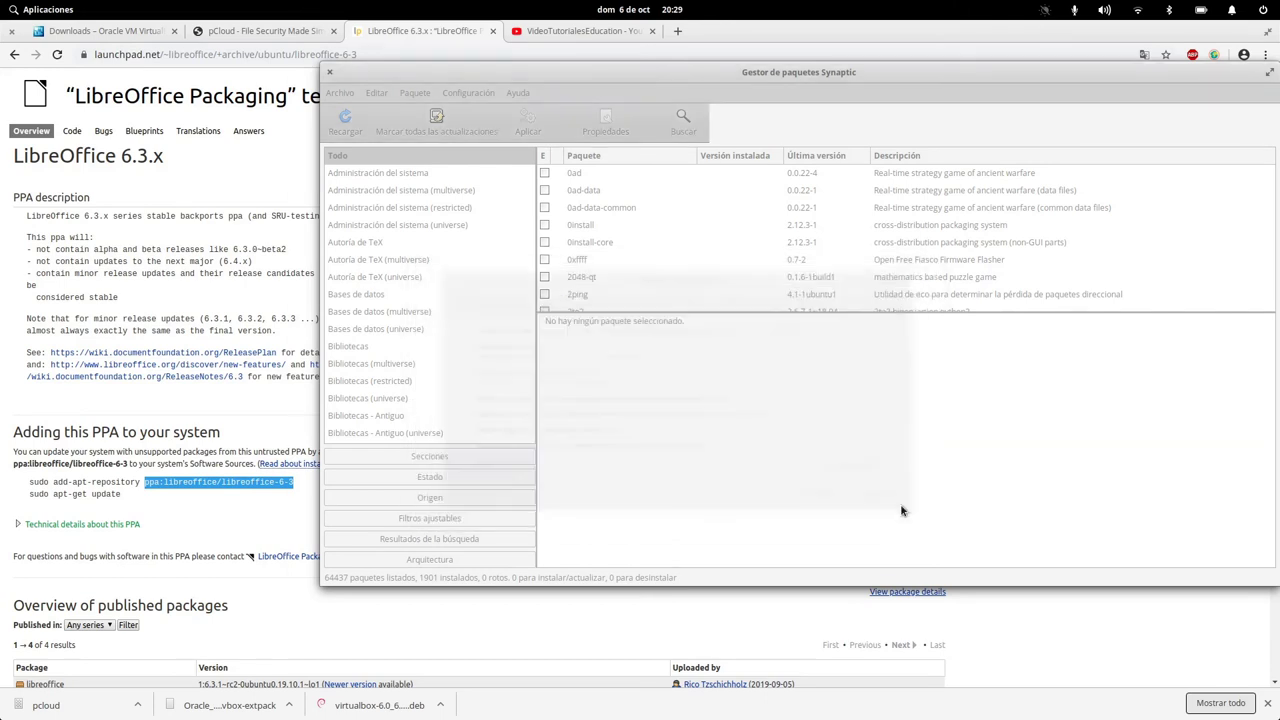
pyautogui.click(858, 401)
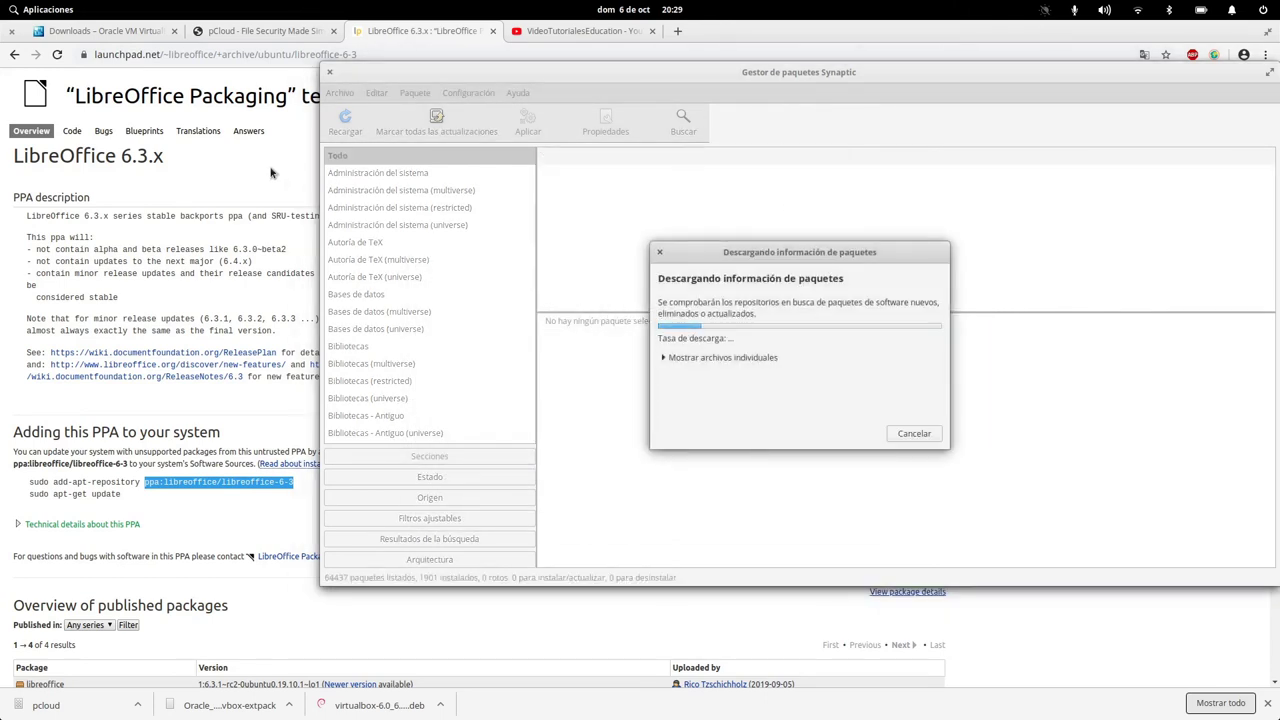
# Open the VideoTutoriales Education channel on YouTube and look through its playlists of free software courses.
pyautogui.click(580, 31)
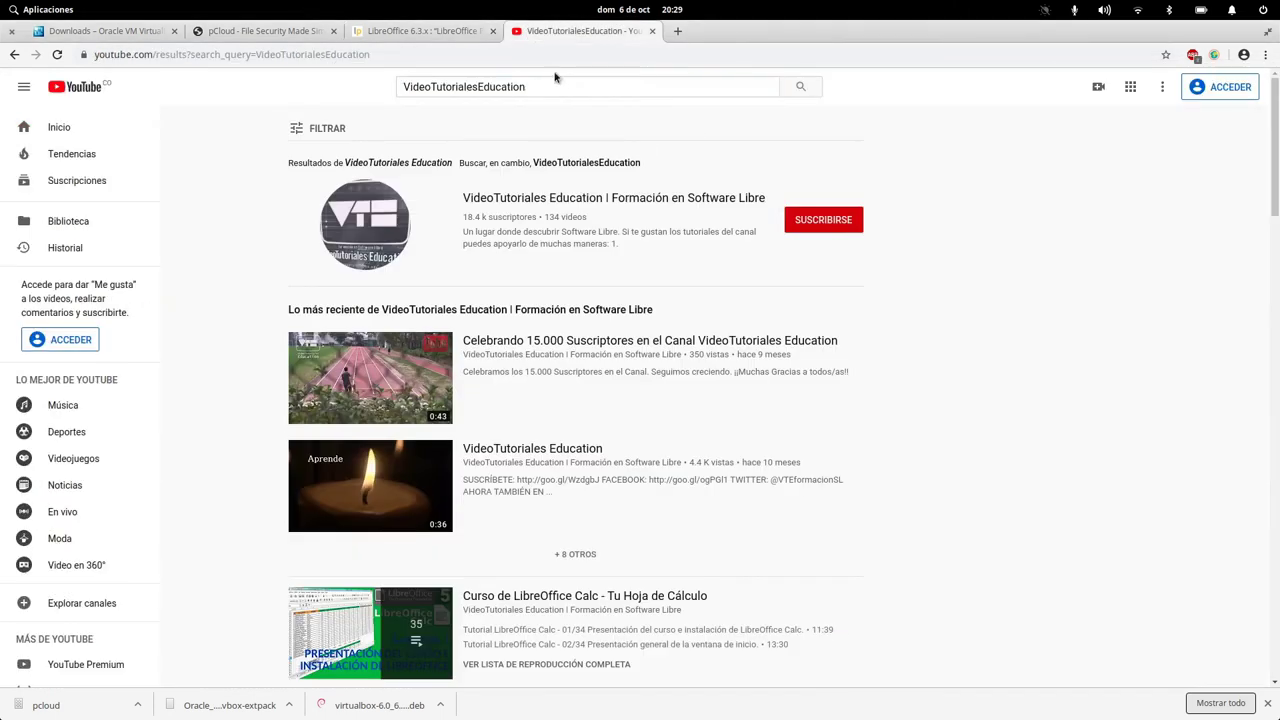
pyautogui.click(486, 198)
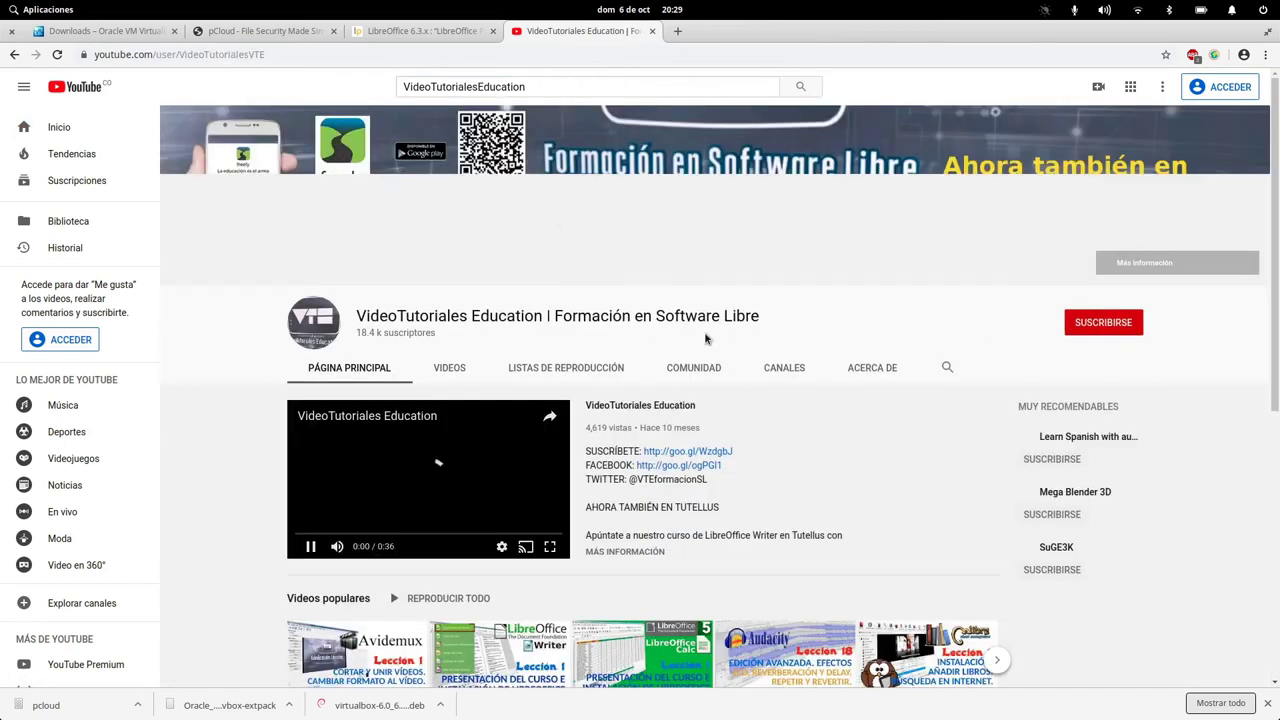
pyautogui.click(547, 368)
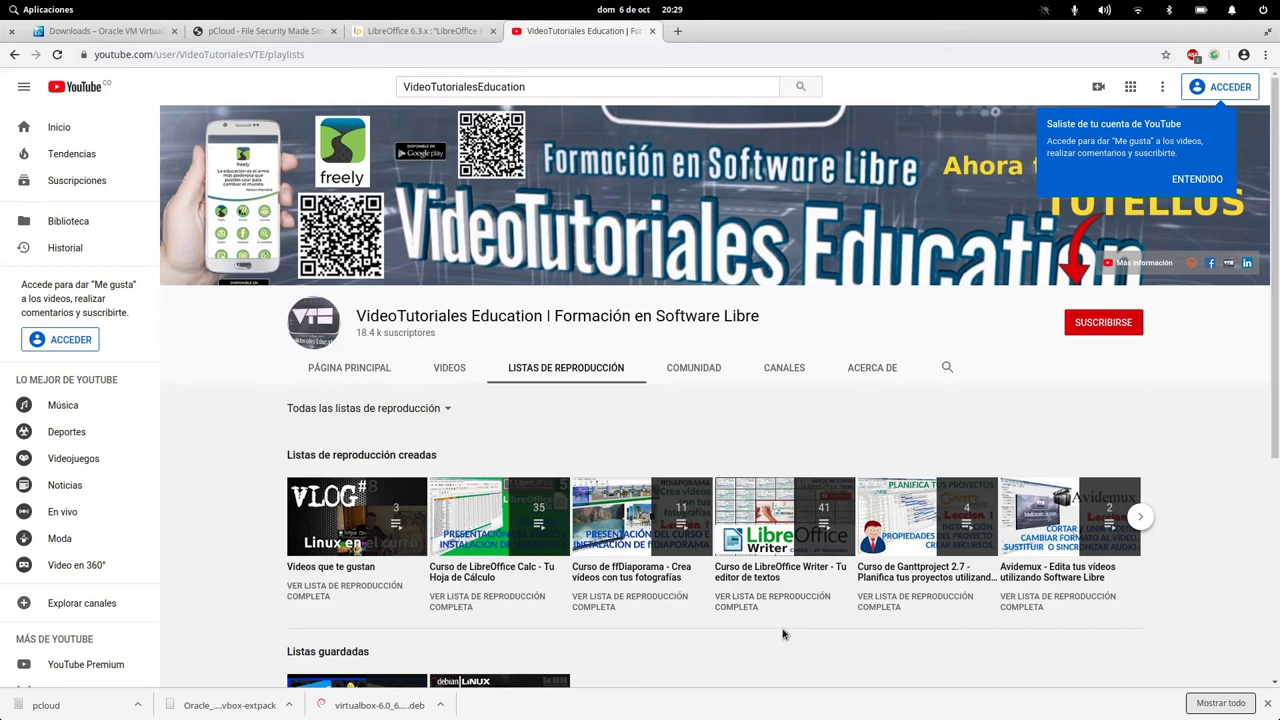
pyautogui.scroll(-2, 783, 633)
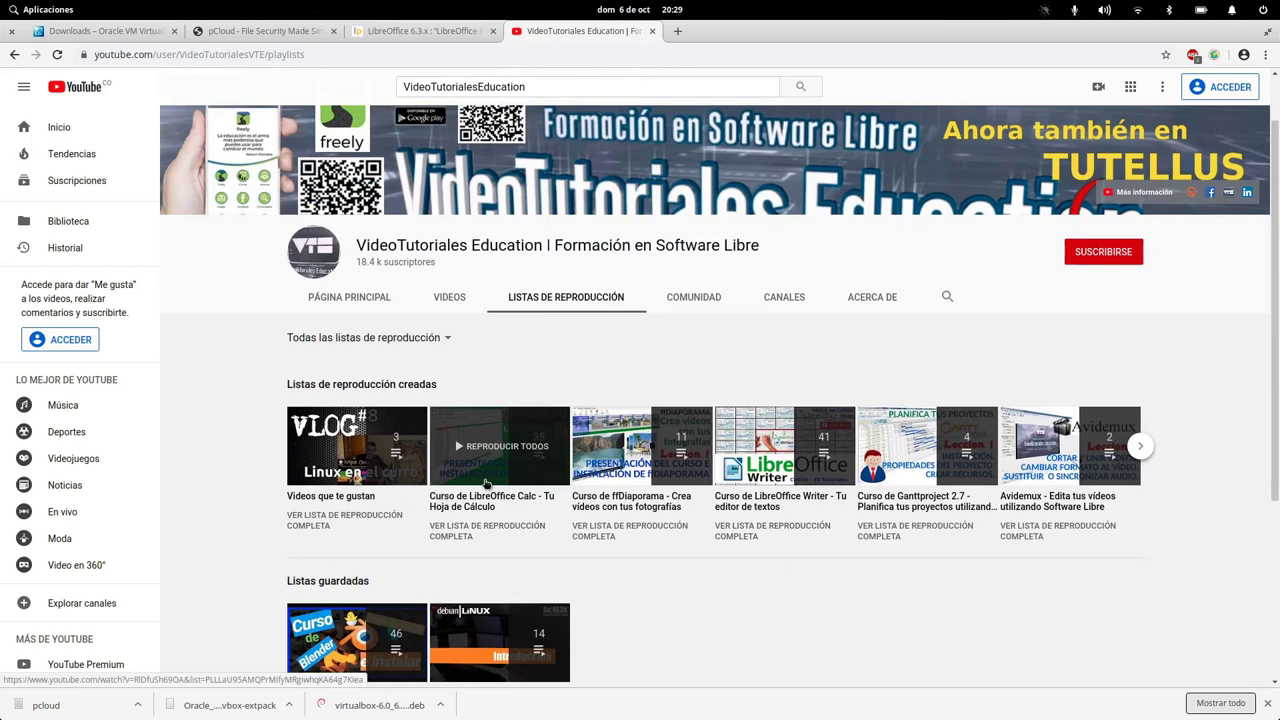
pyautogui.scroll(-1, 487, 484)
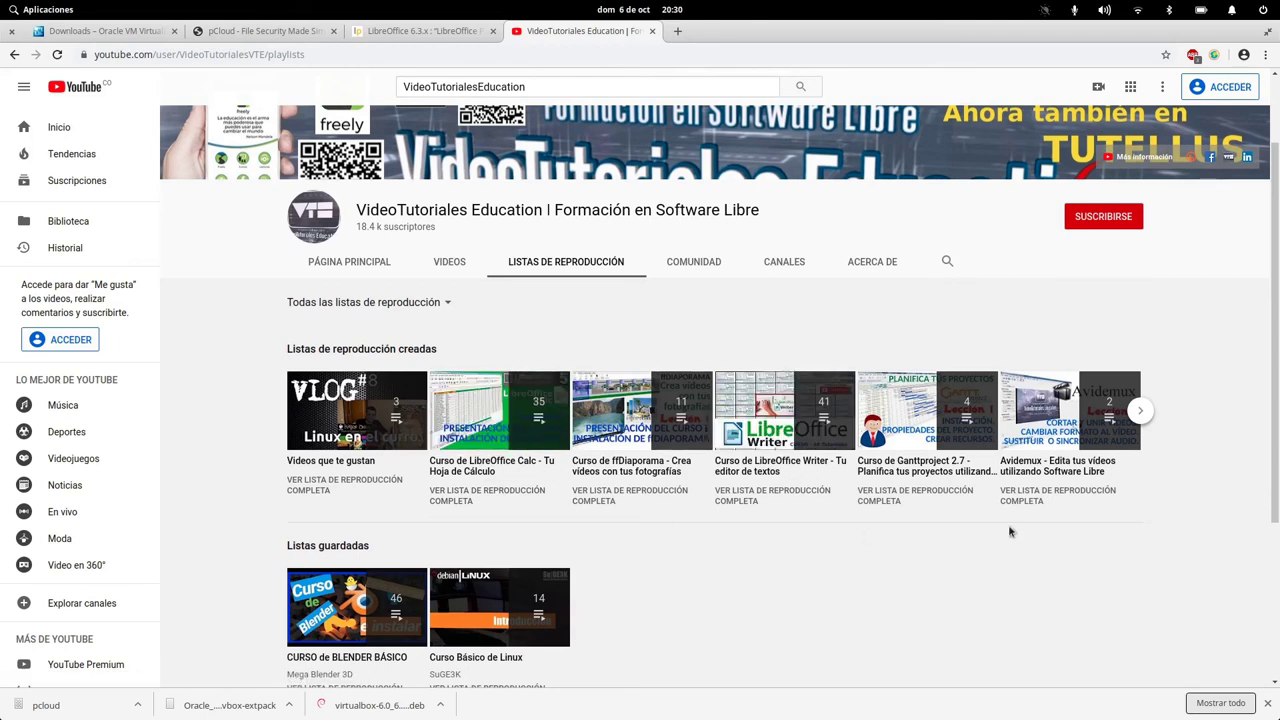
# Look through the channel's created playlists, then dismiss the downloads bar and close the YouTube tab.
pyautogui.click(1140, 411)
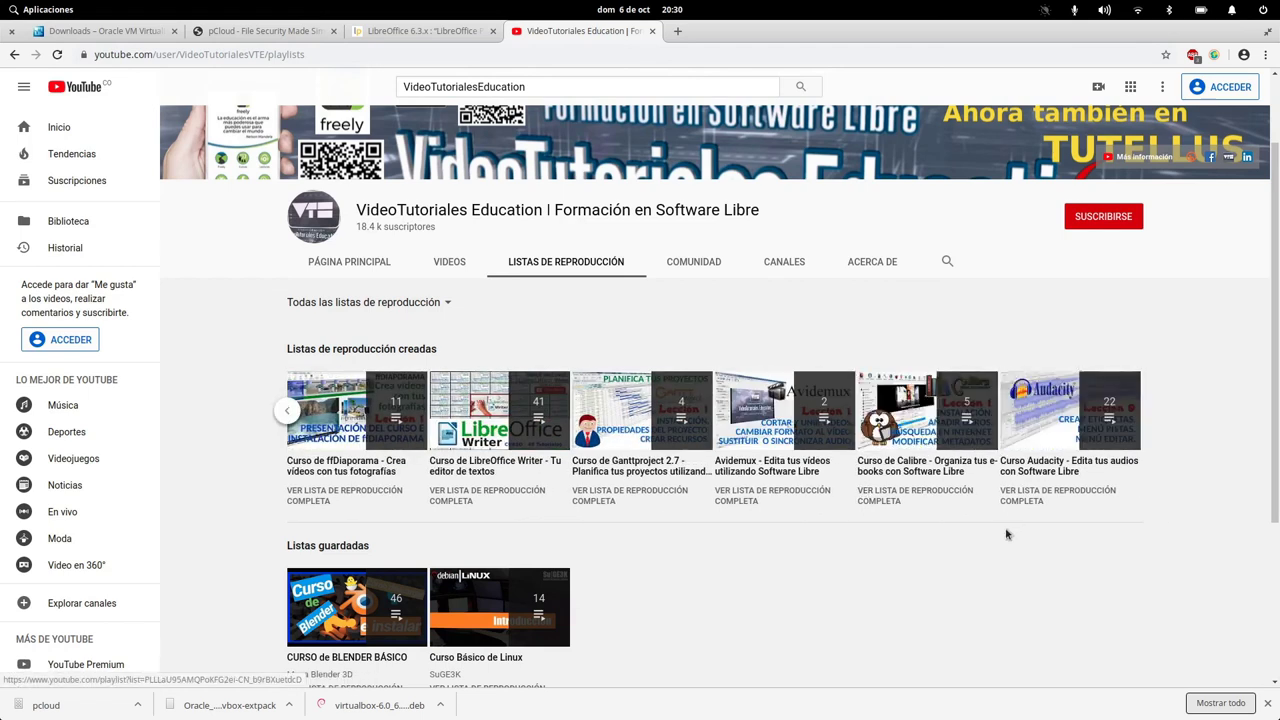
pyautogui.click(287, 411)
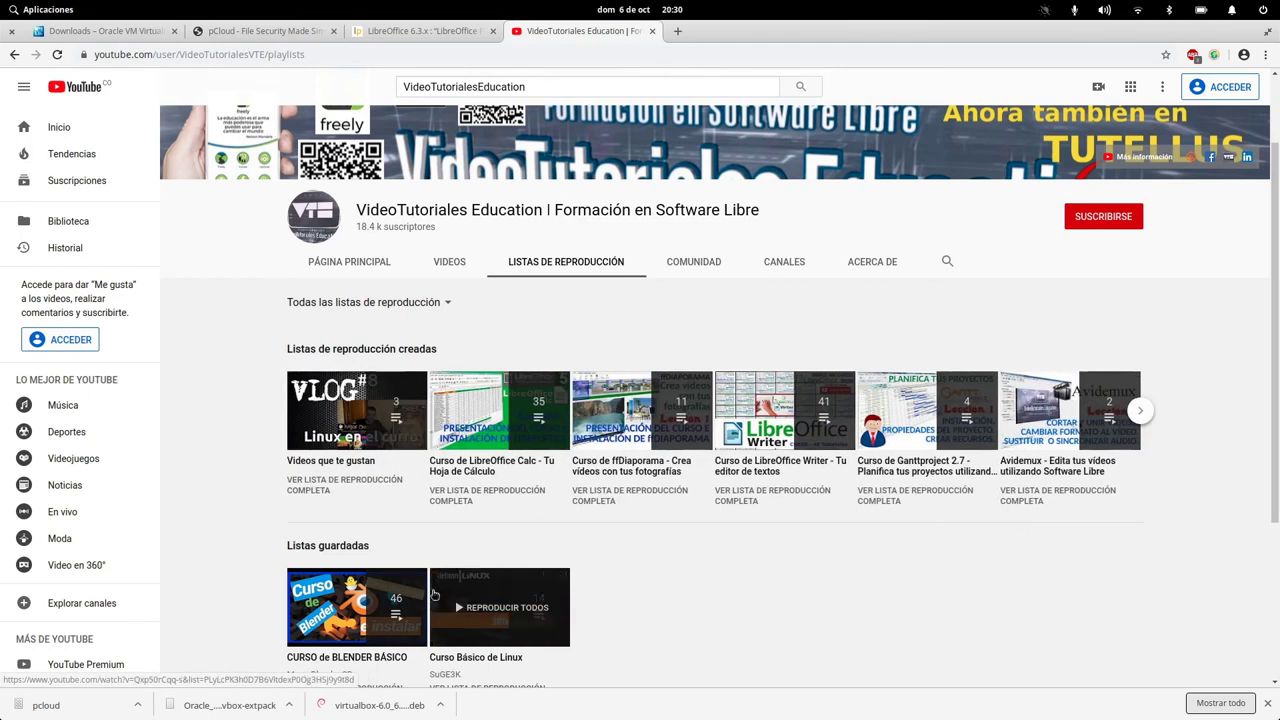
pyautogui.click(1268, 704)
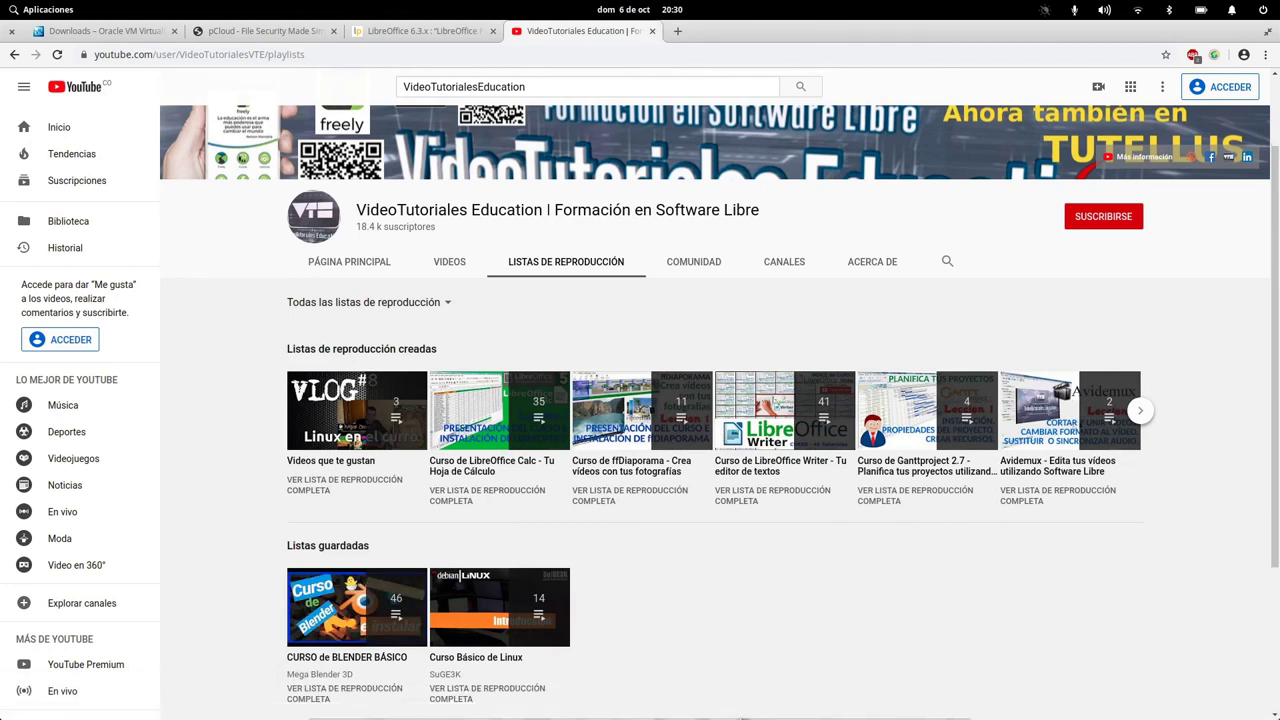
pyautogui.hotkey('ctrl', 'w')
# Switch to Synaptic, search its packages for "libreoffice", and maximize the window with a taller results list.
pyautogui.click(948, 699)
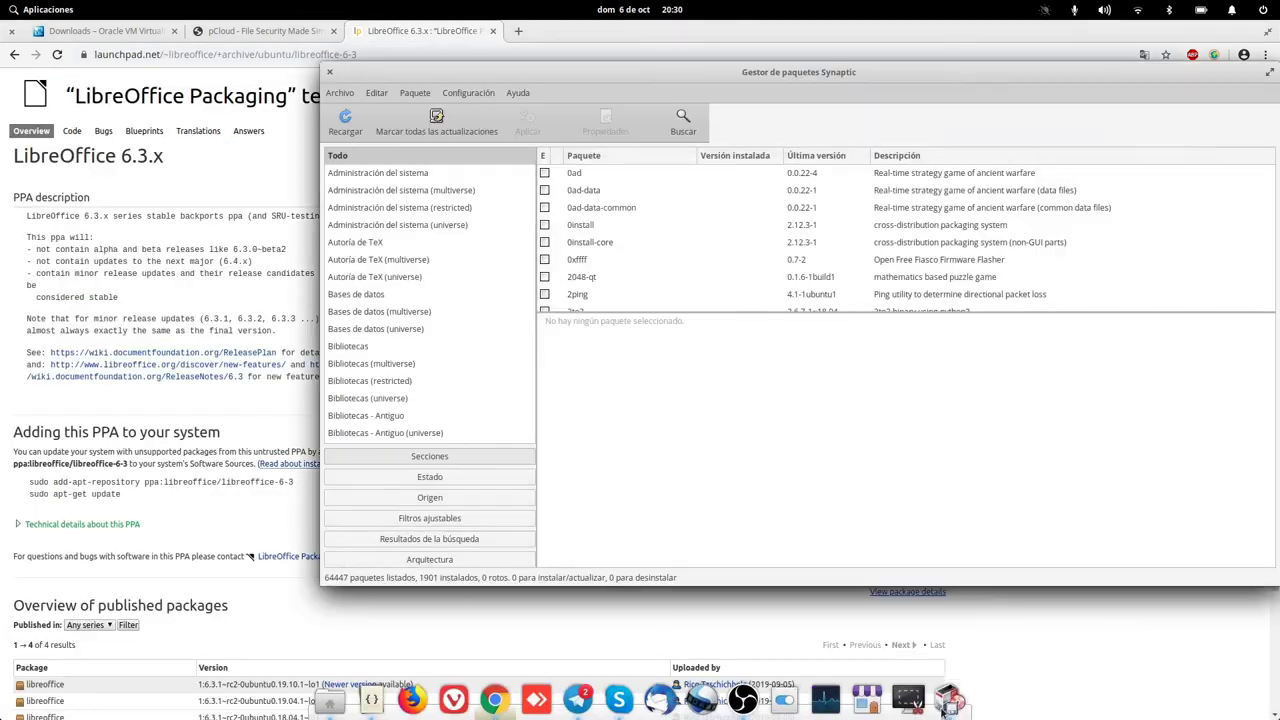
pyautogui.click(689, 118)
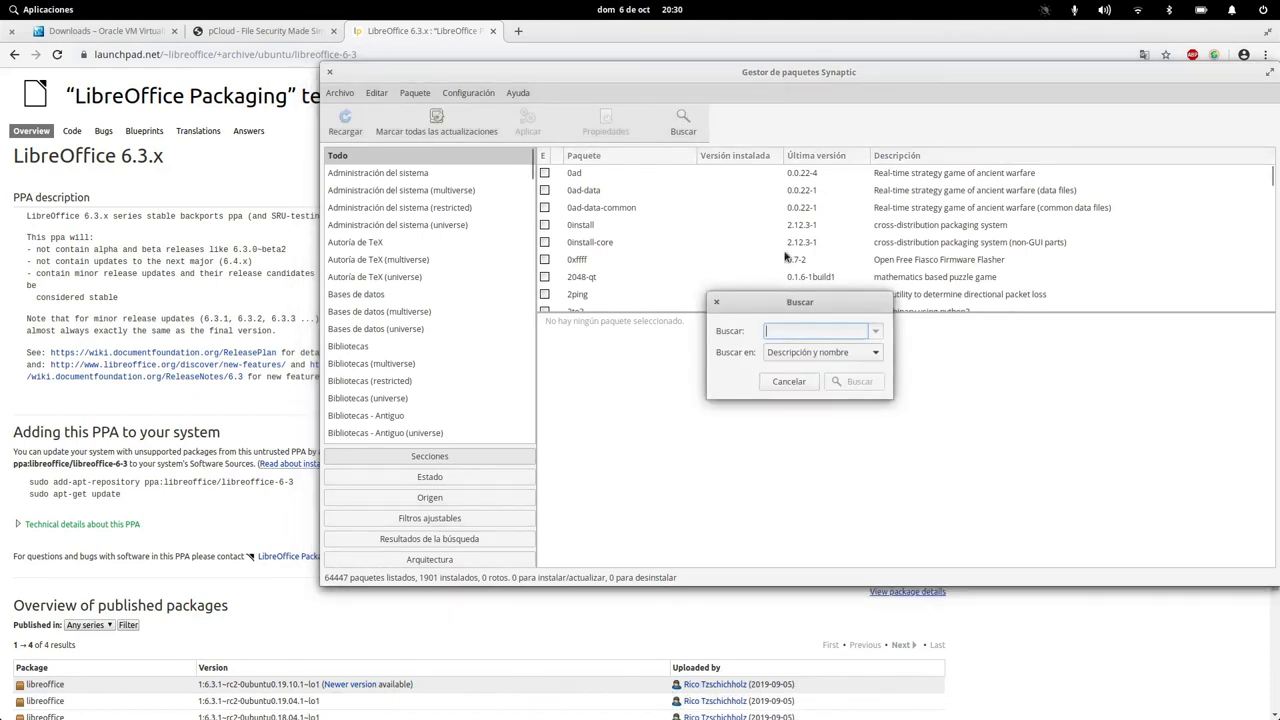
pyautogui.write('libreoffic')
pyautogui.press('Return')
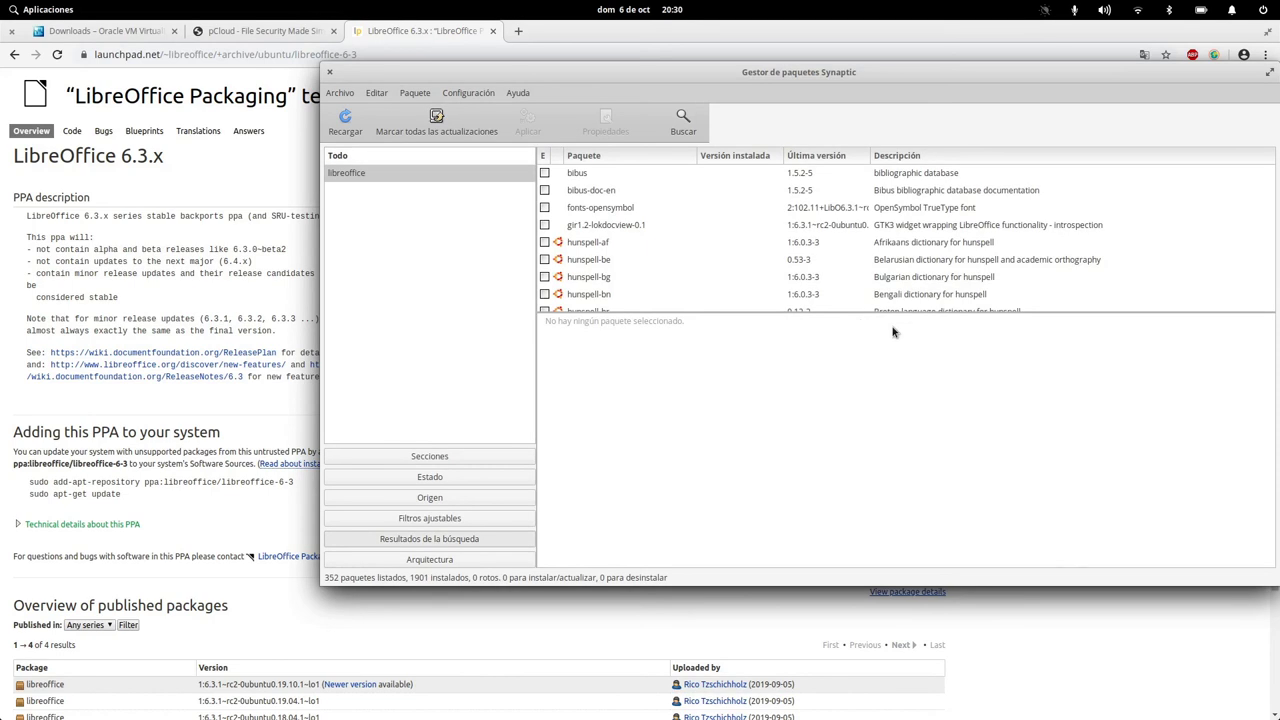
pyautogui.doubleClick(782, 72)
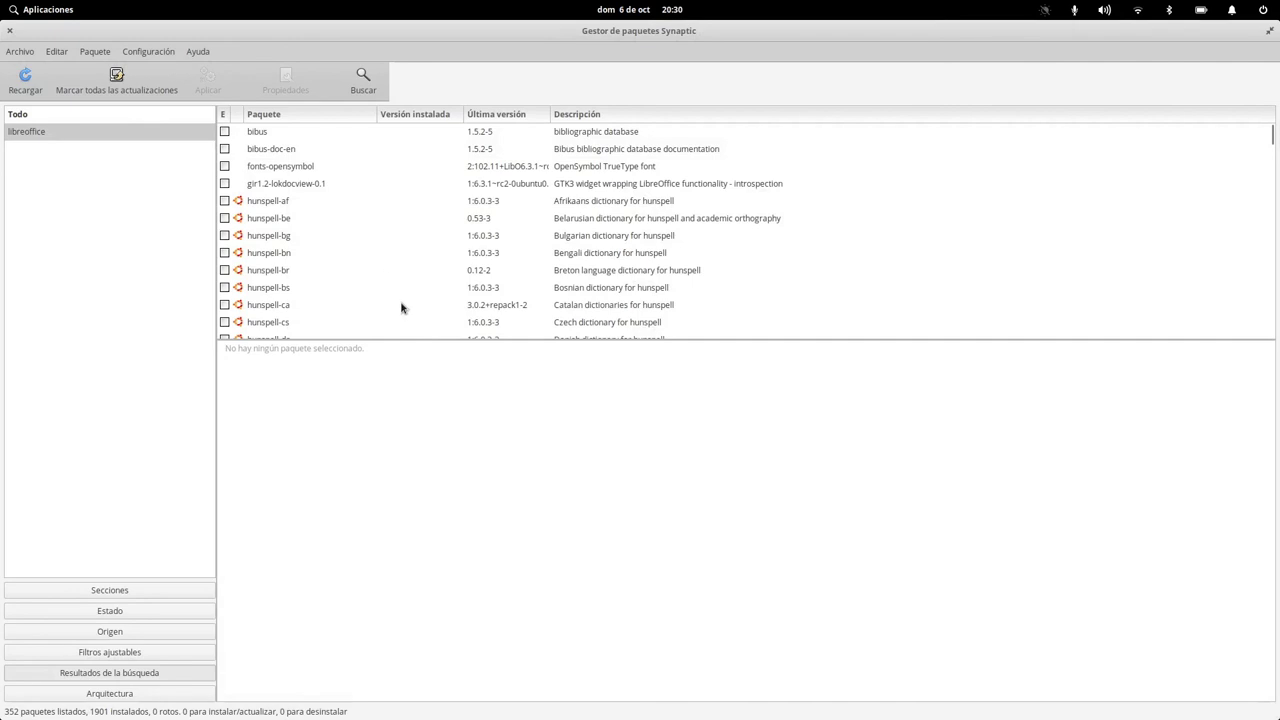
pyautogui.moveTo(413, 340); pyautogui.dragTo(414, 543)
# Mark the libreoffice metapackage for installation and accept the additional required packages.
pyautogui.scroll(-4, 323, 365)
pyautogui.scroll(-15, 330, 375)
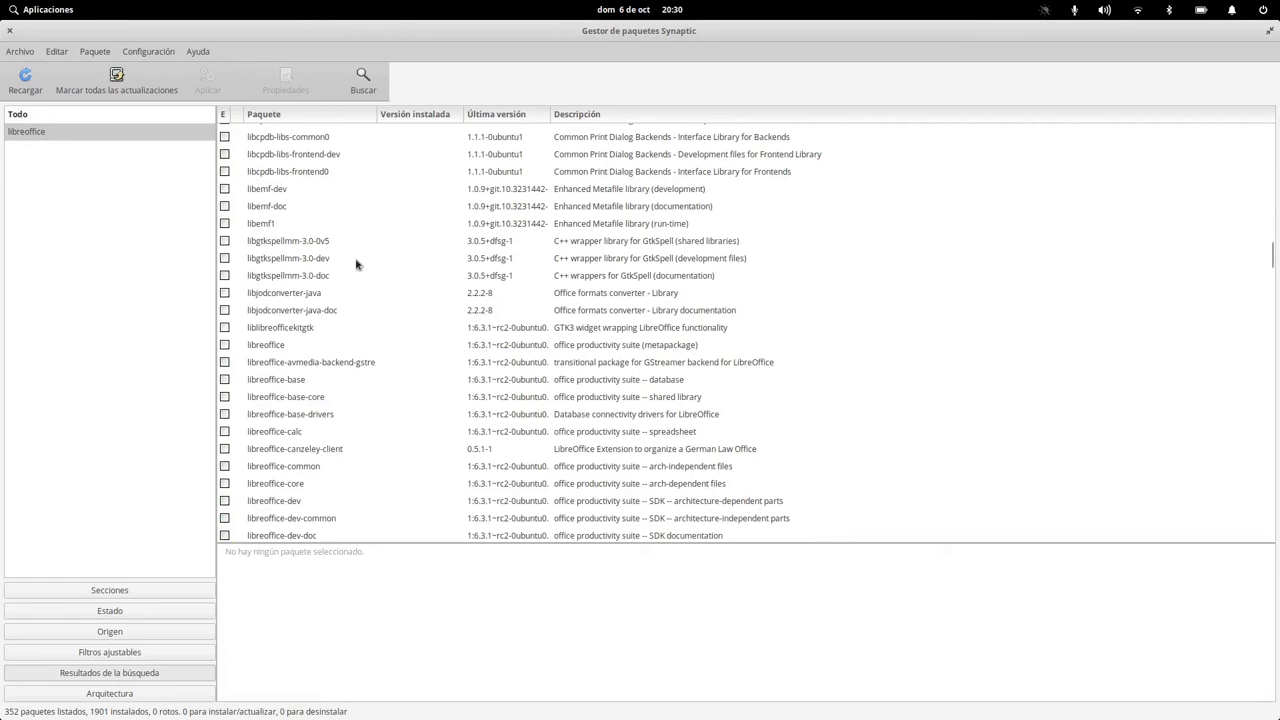
pyautogui.click(264, 347)
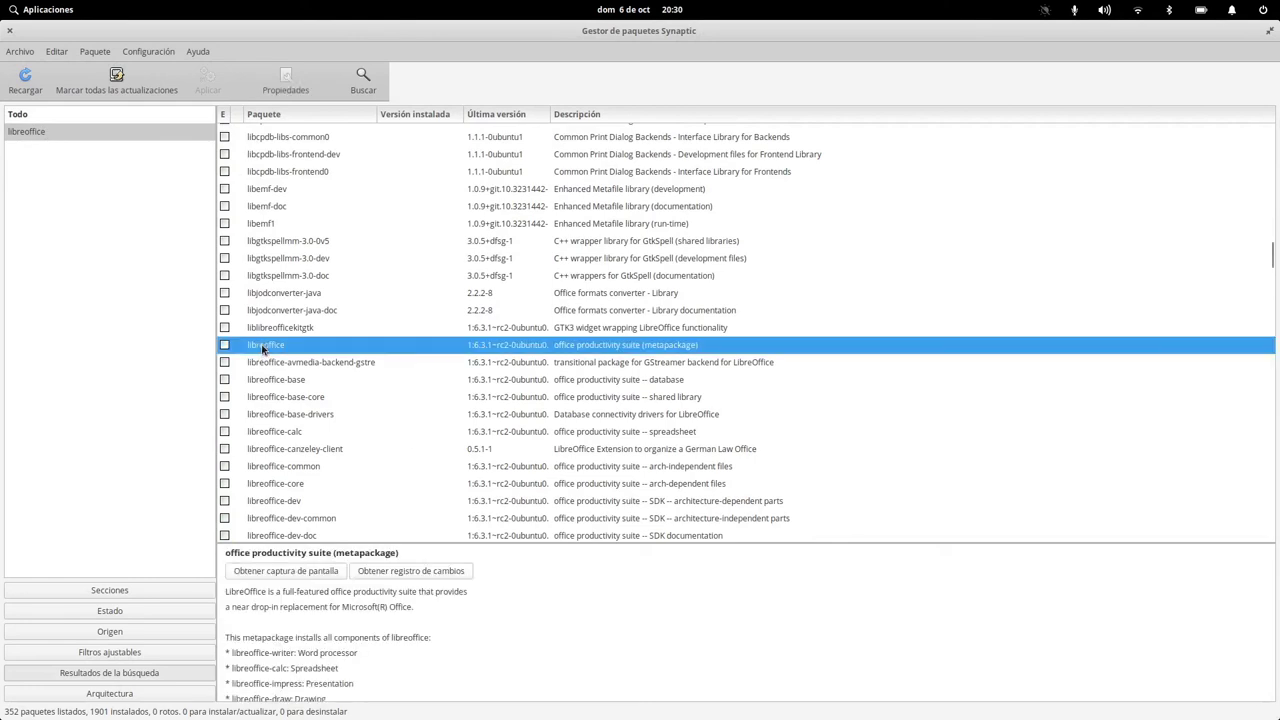
pyautogui.rightClick(269, 349)
pyautogui.click(493, 351)
pyautogui.rightClick(329, 345)
pyautogui.click(393, 373)
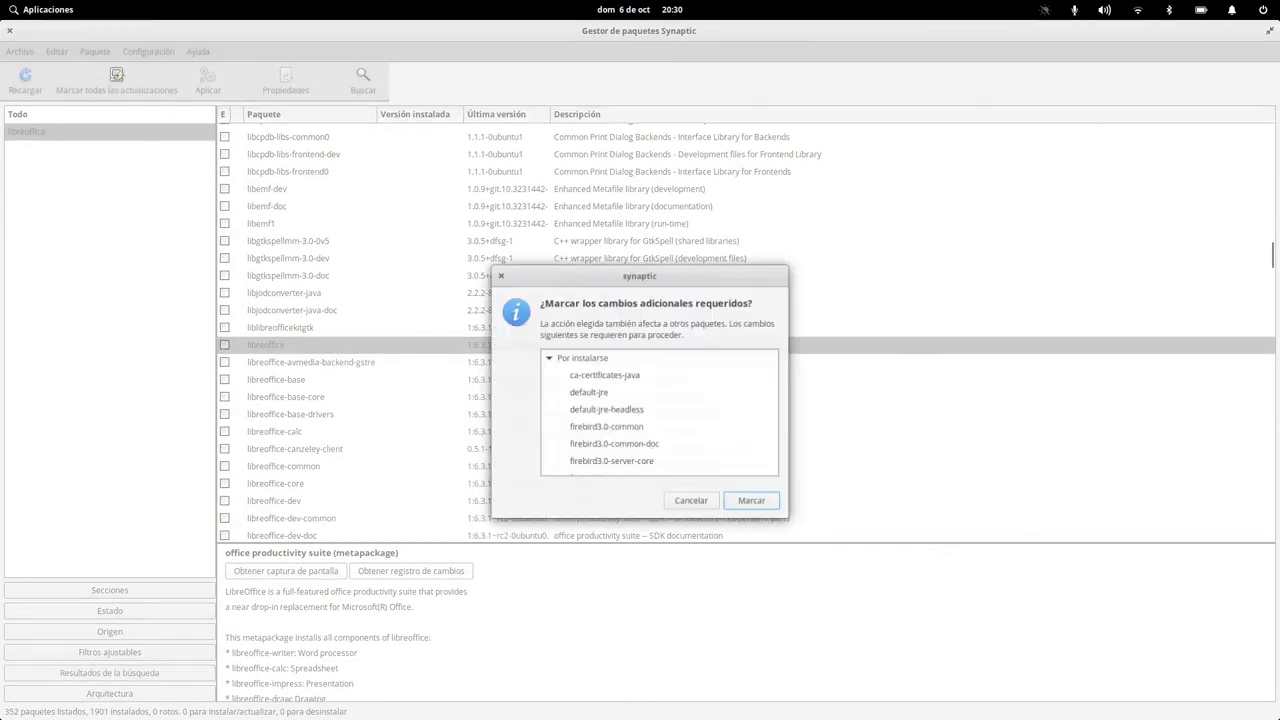
pyautogui.click(750, 502)
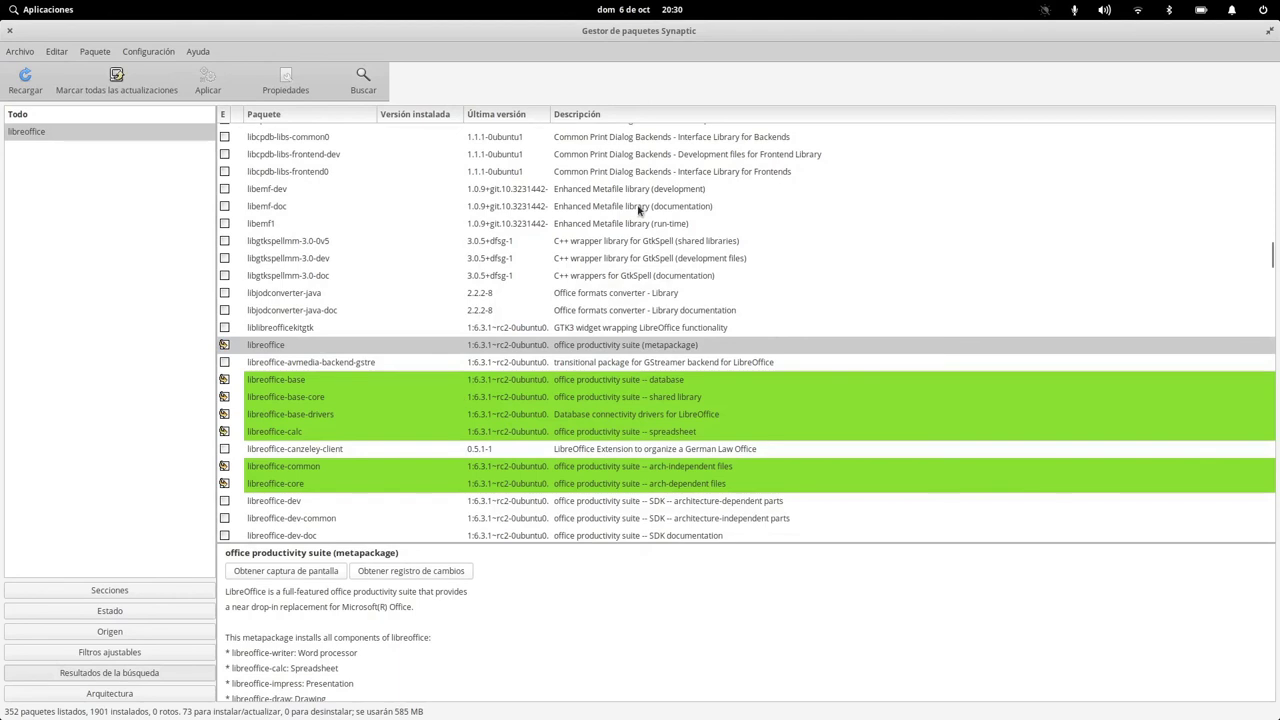
# Mark the Spanish language package libreoffice-l10n-es for installation.
pyautogui.scroll(-5, 465, 465)
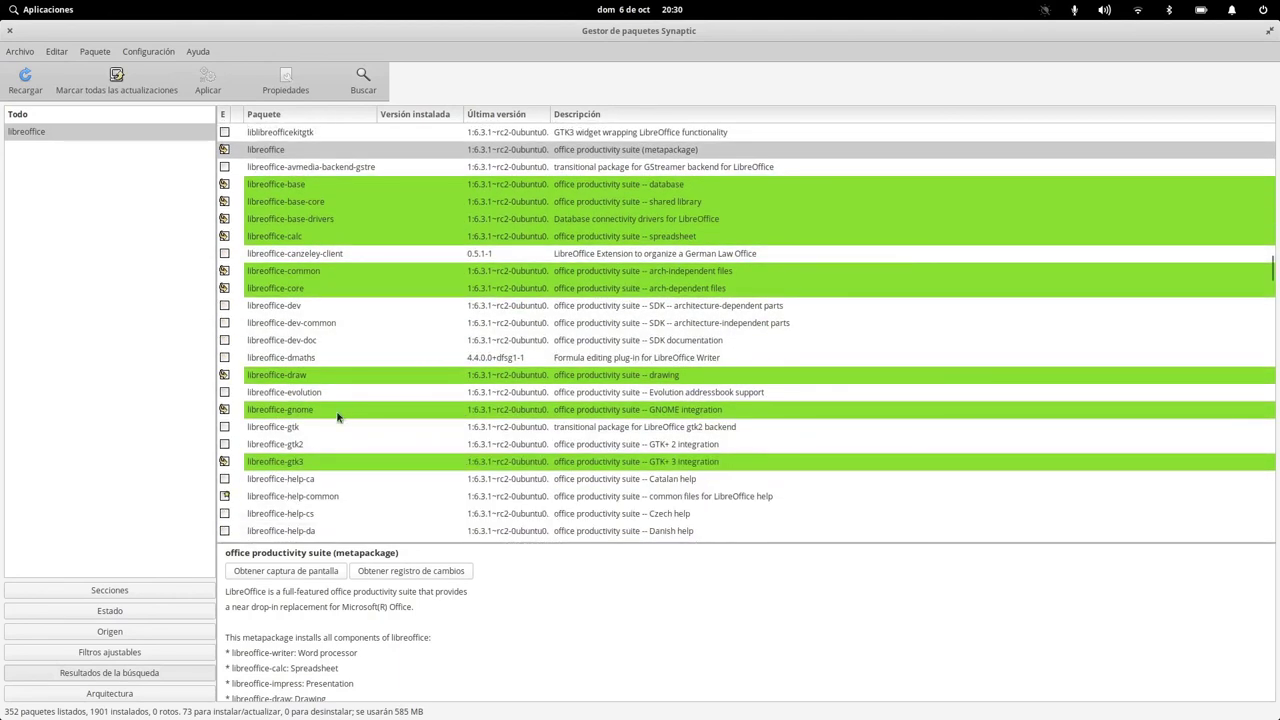
pyautogui.scroll(-1, 340, 418)
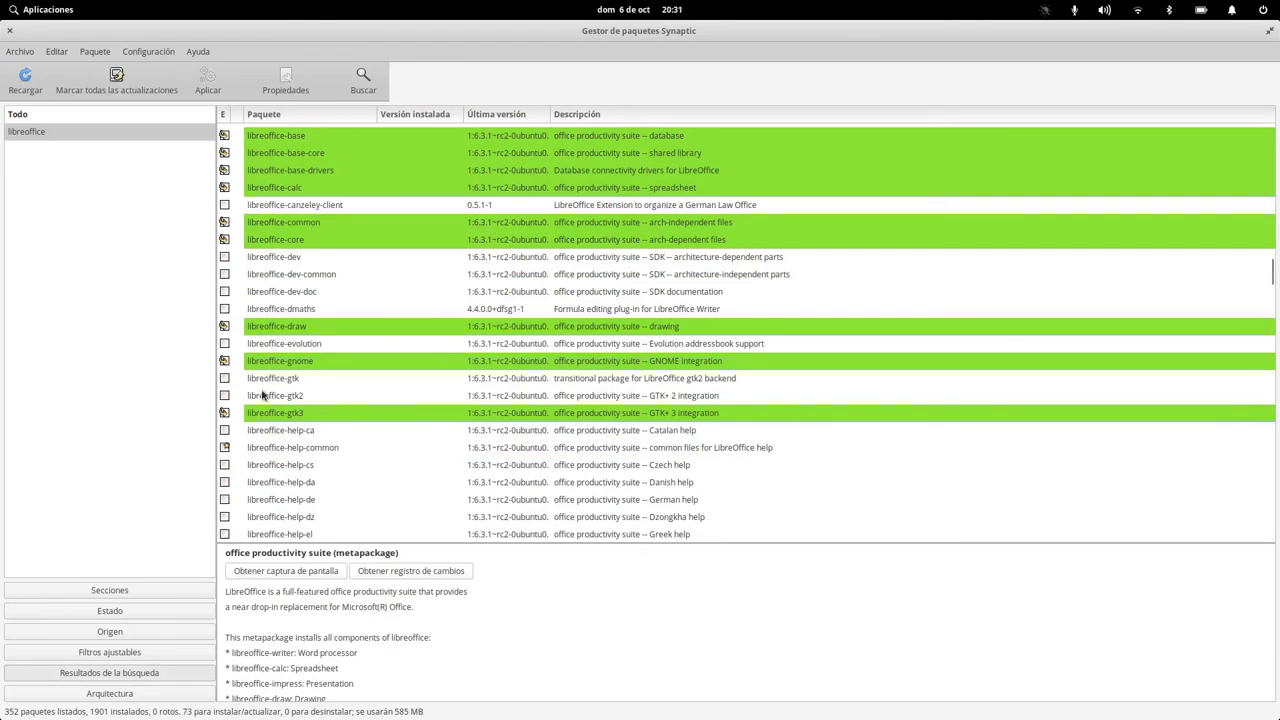
pyautogui.scroll(-5, 424, 457)
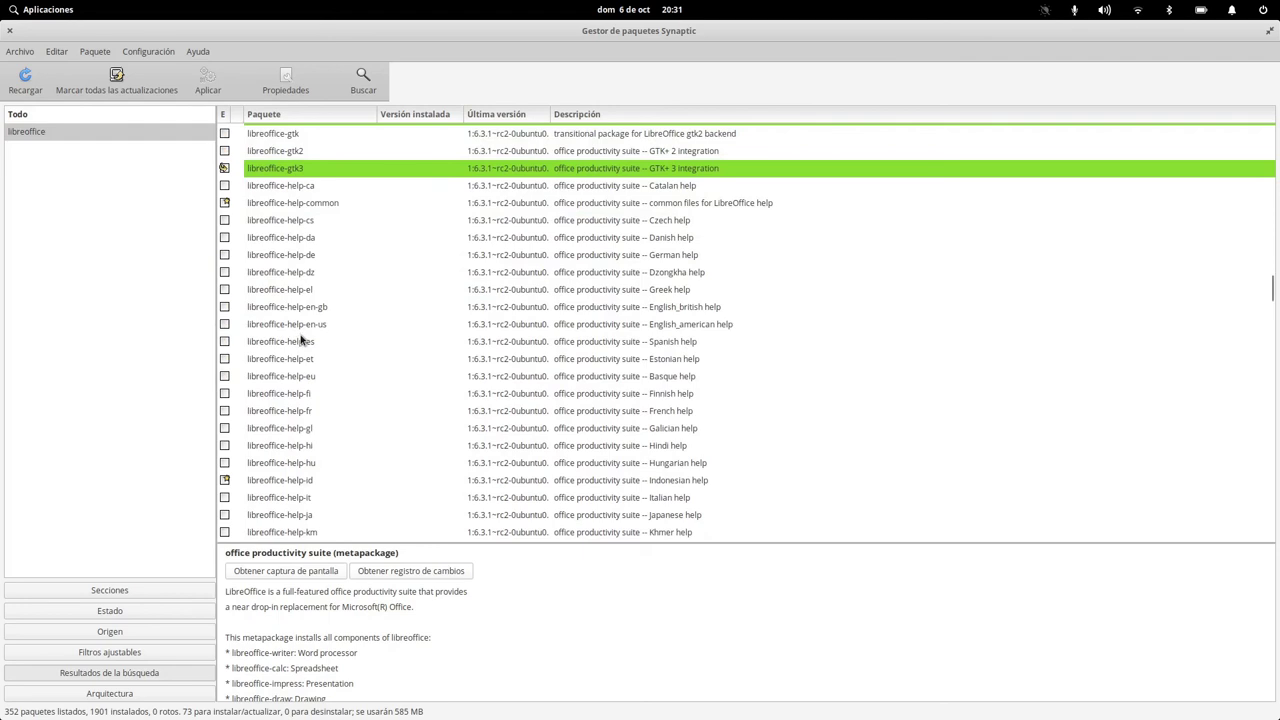
pyautogui.click(298, 342)
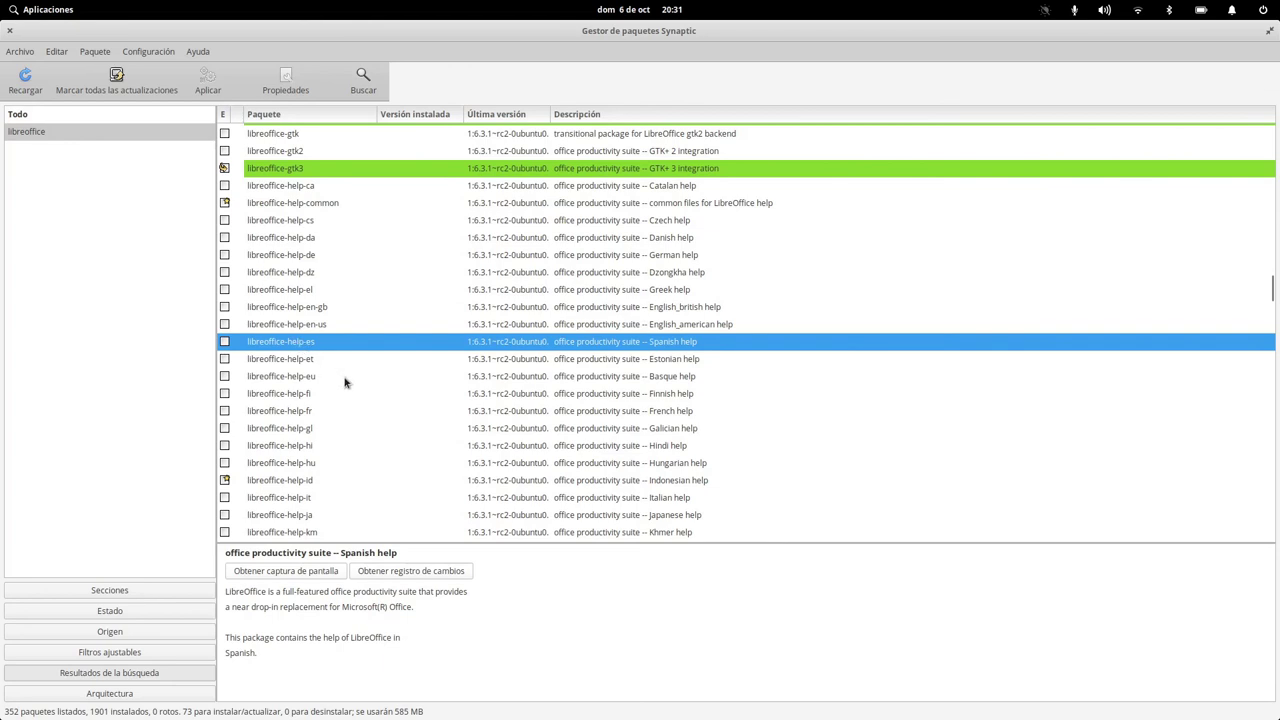
pyautogui.scroll(-3, 344, 382)
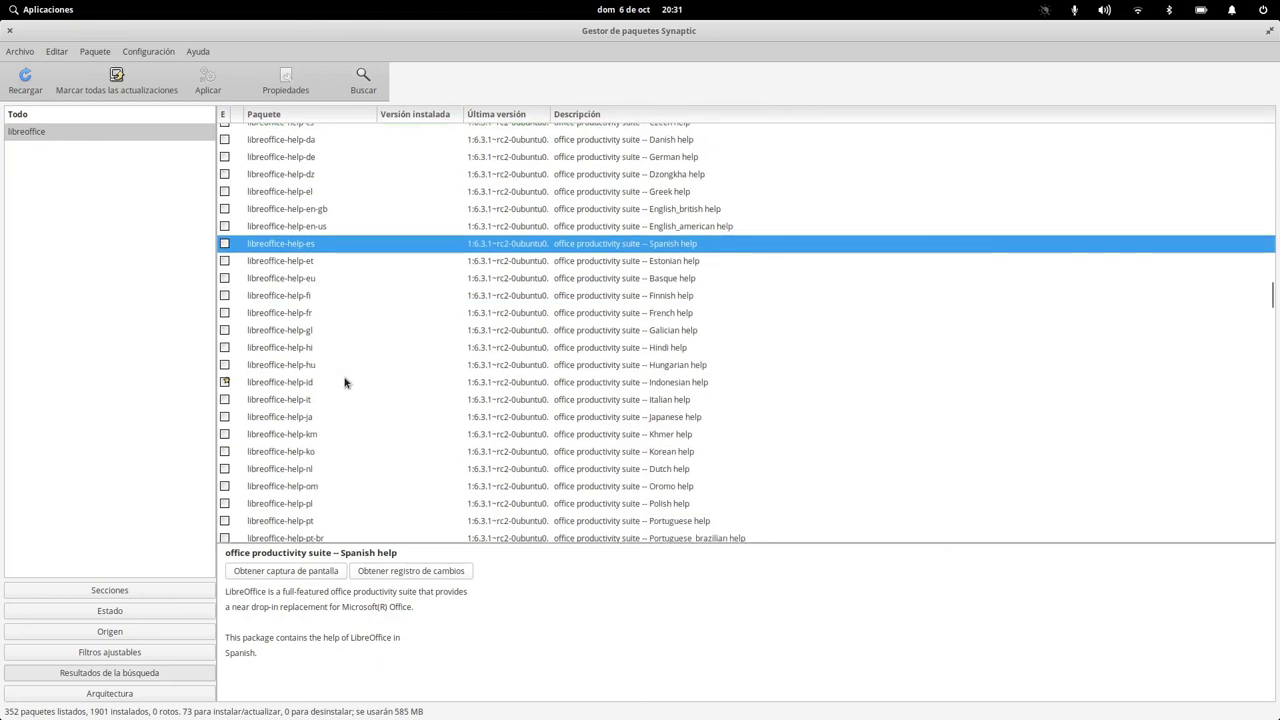
pyautogui.scroll(-12, 345, 383)
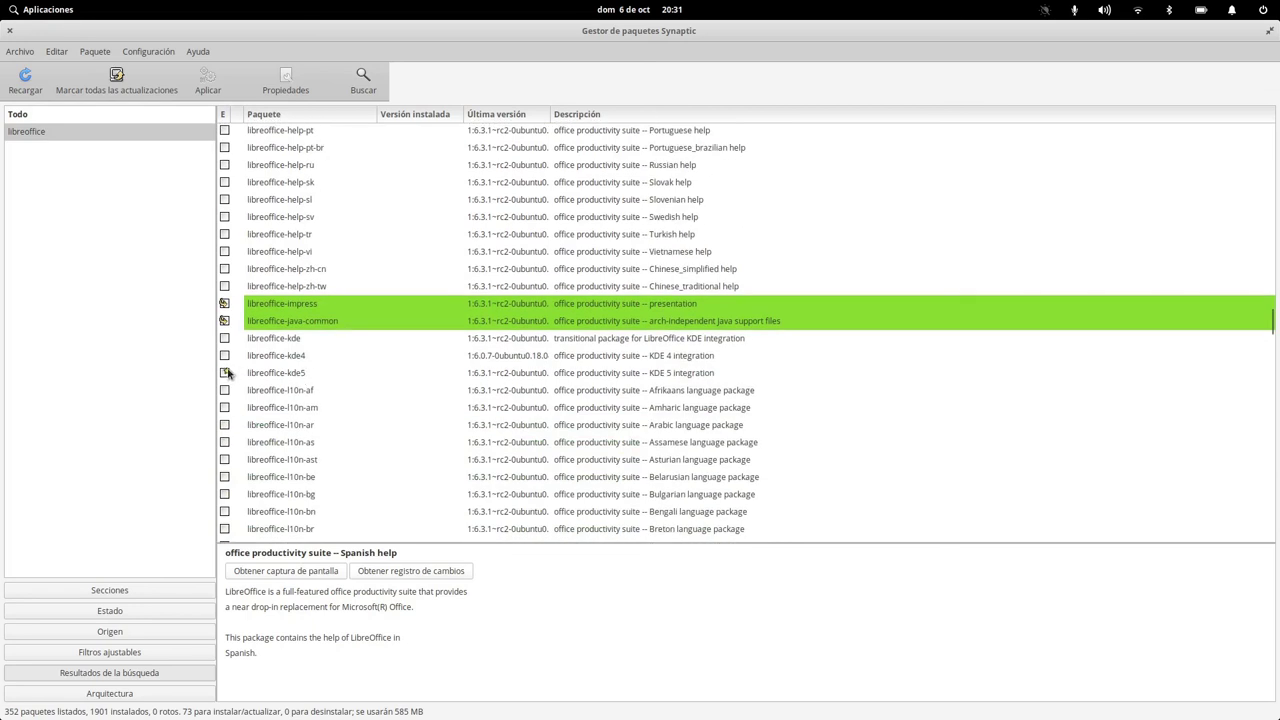
pyautogui.scroll(-7, 320, 383)
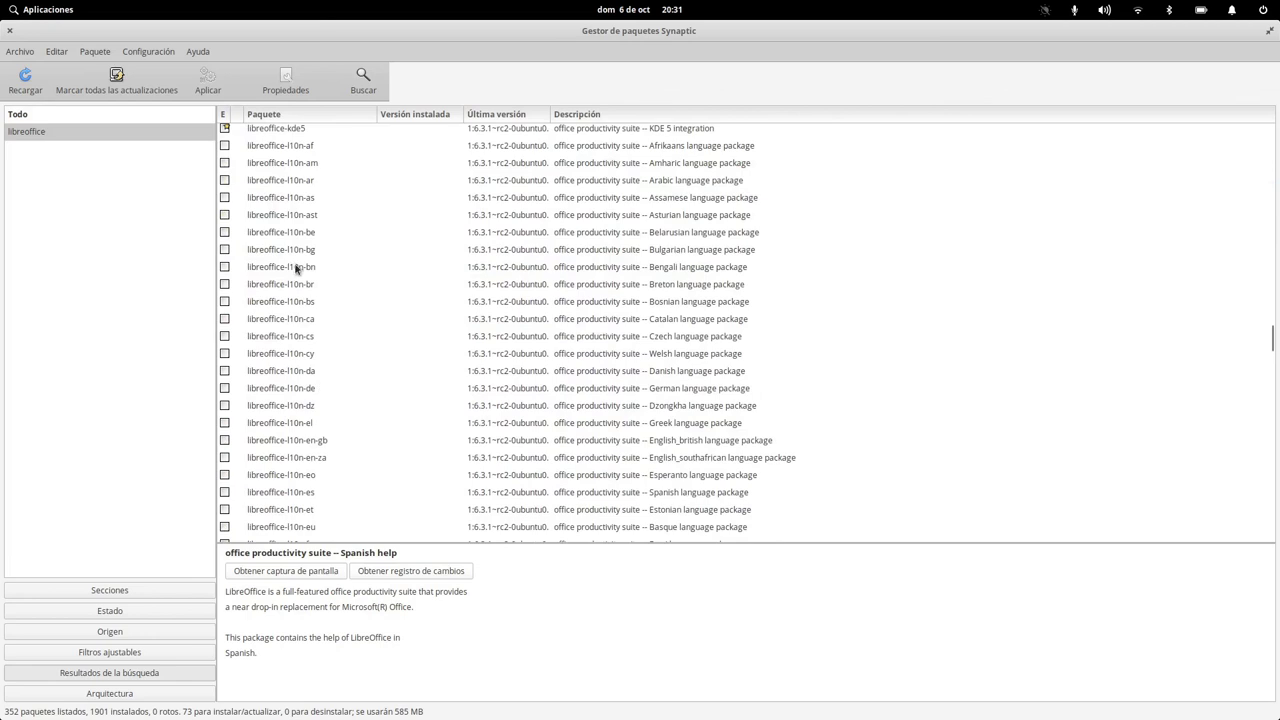
pyautogui.scroll(-2, 332, 470)
pyautogui.click(308, 449)
pyautogui.rightClick(307, 450)
pyautogui.click(349, 472)
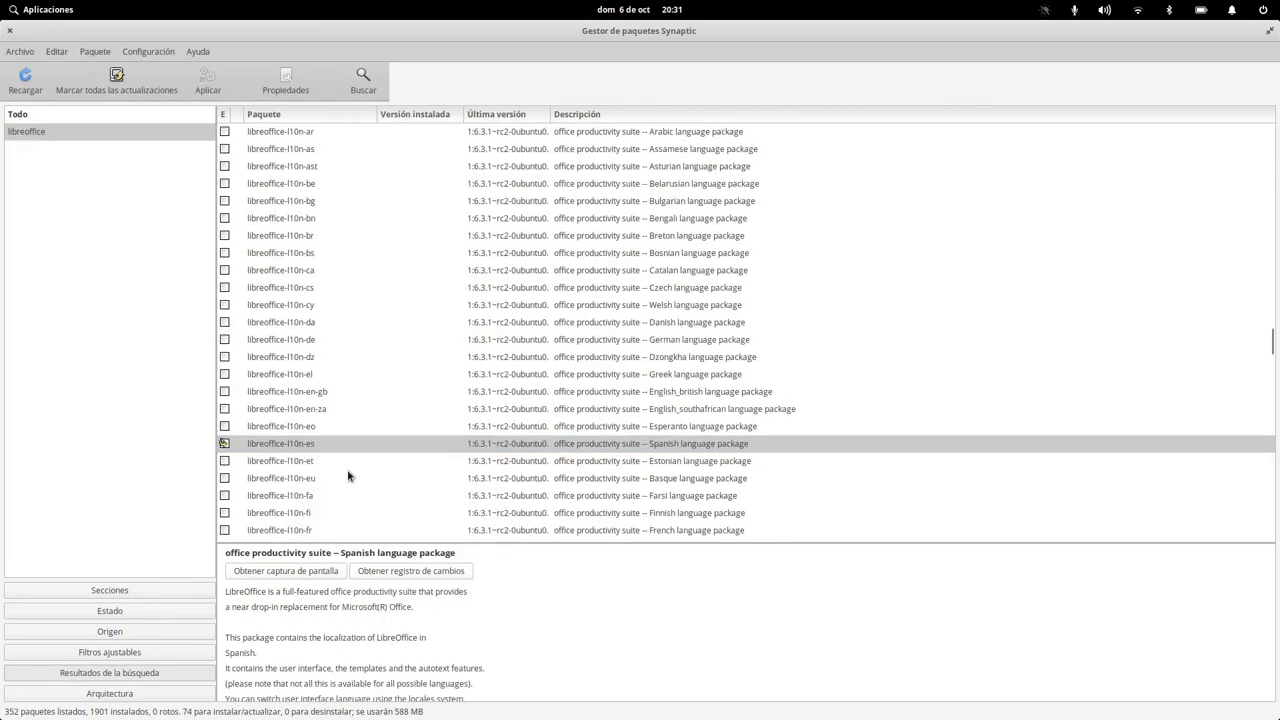
# Mark the libreoffice-style-sifr symbol style for installation, accepting libreoffice-style-breeze as a required addition.
pyautogui.scroll(-20, 349, 480)
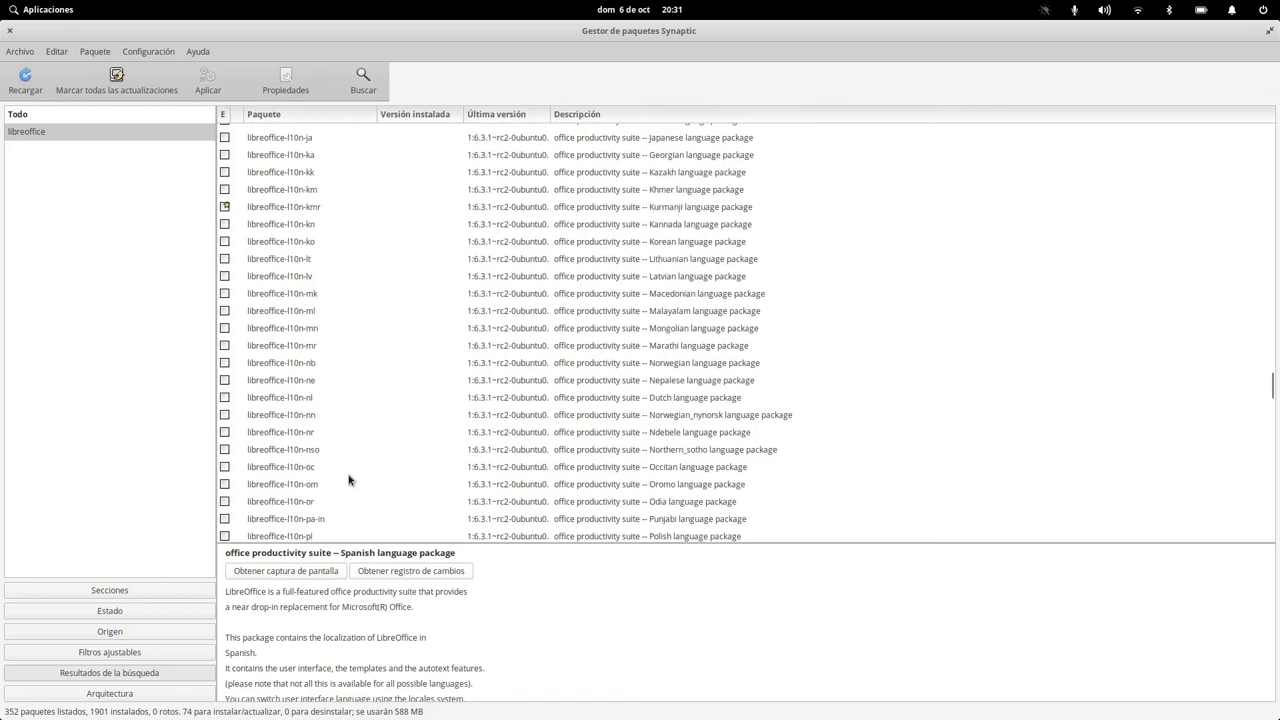
pyautogui.scroll(-15, 348, 478)
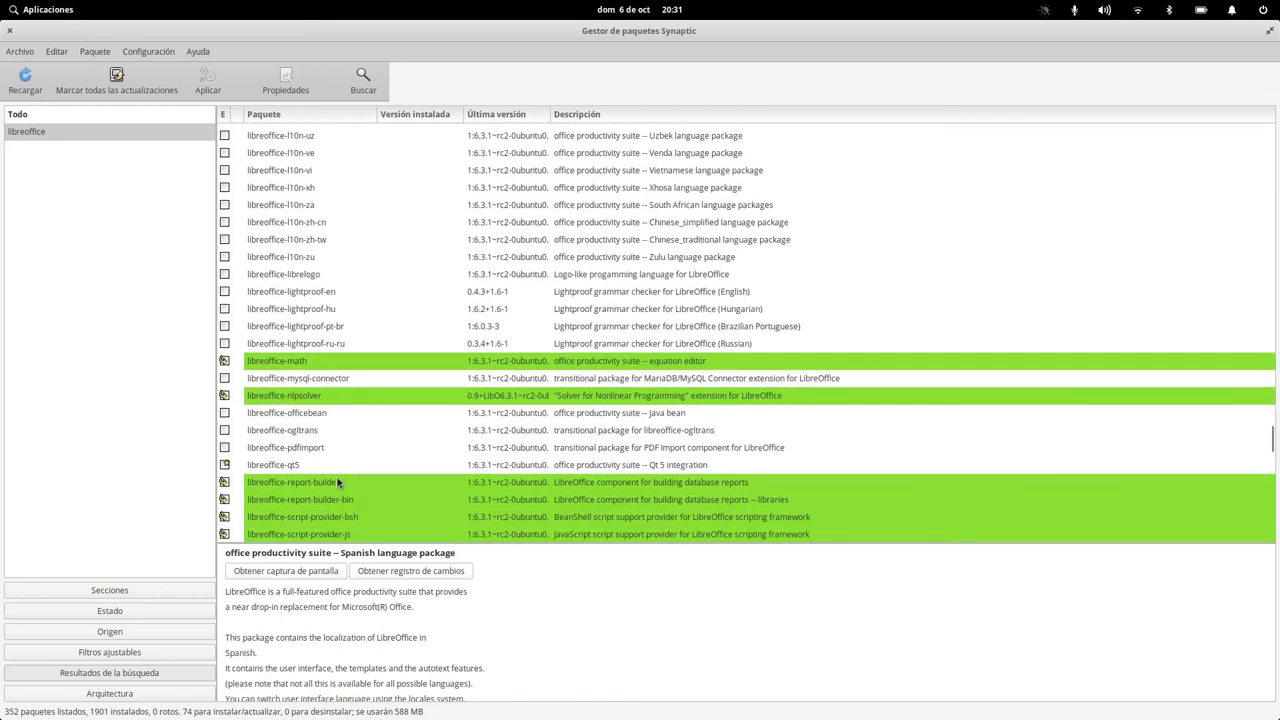
pyautogui.scroll(-4, 382, 387)
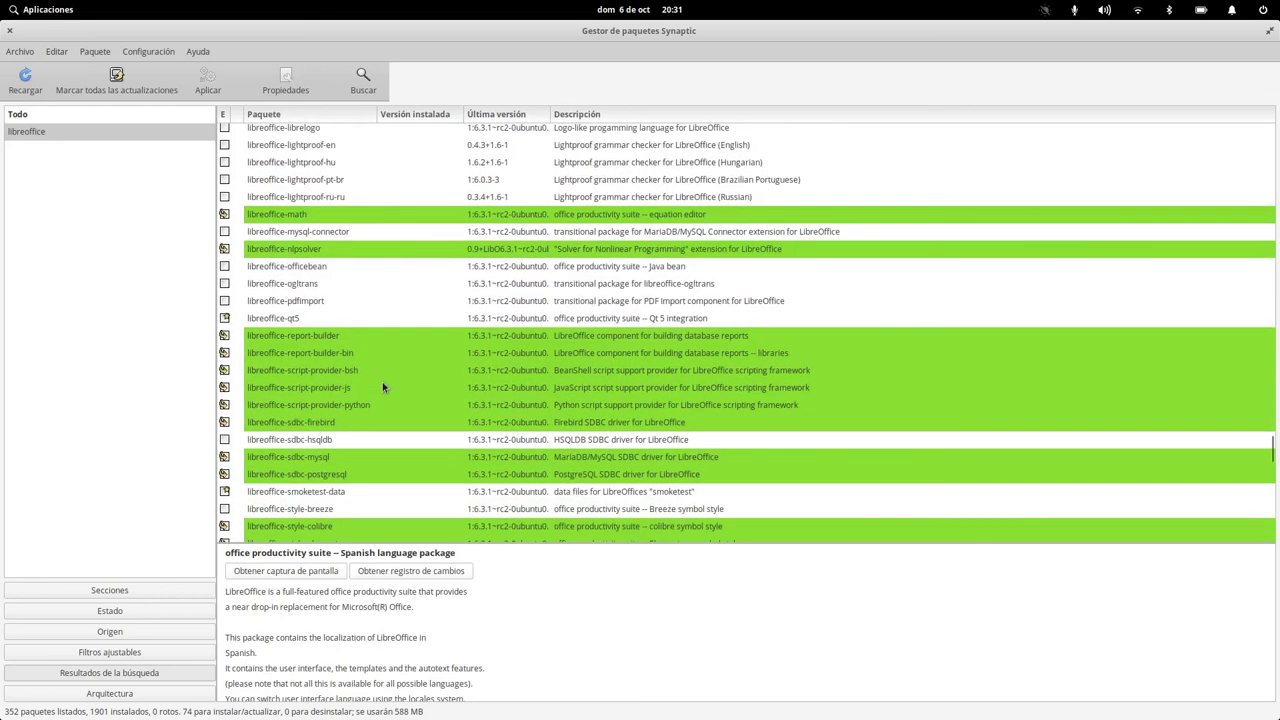
pyautogui.scroll(-6, 382, 387)
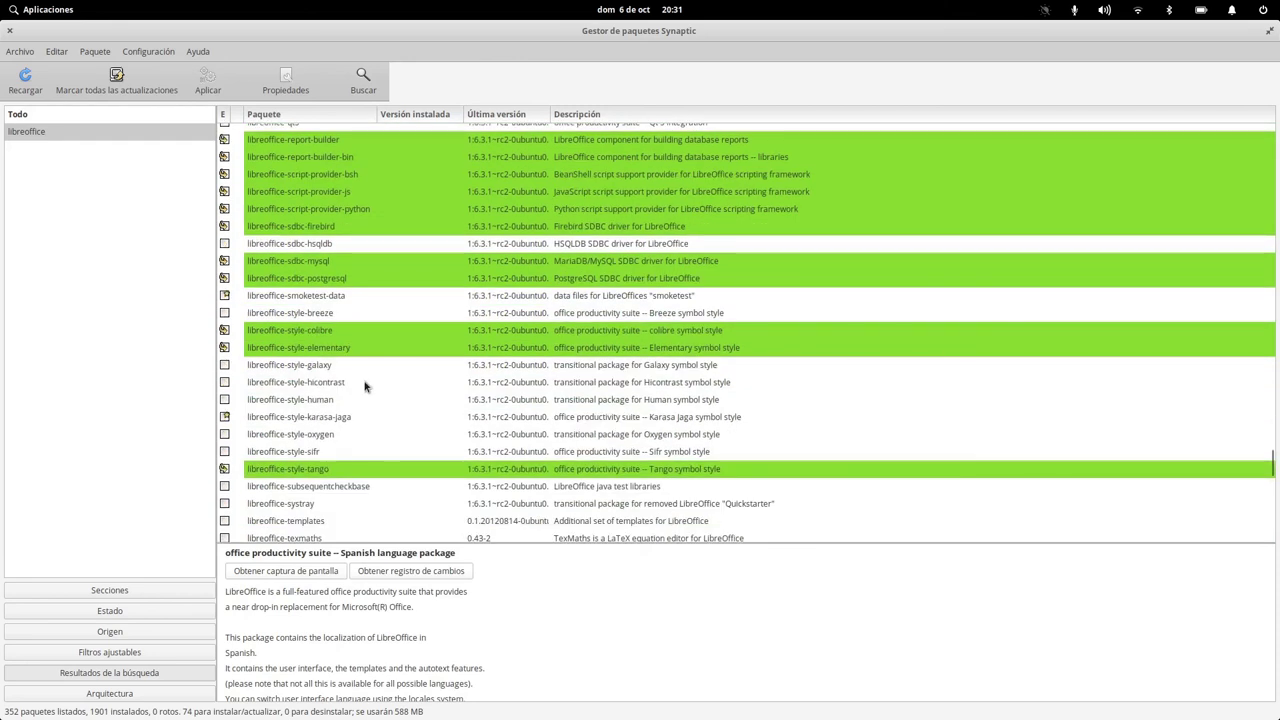
pyautogui.click(279, 453)
pyautogui.rightClick(279, 453)
pyautogui.click(329, 486)
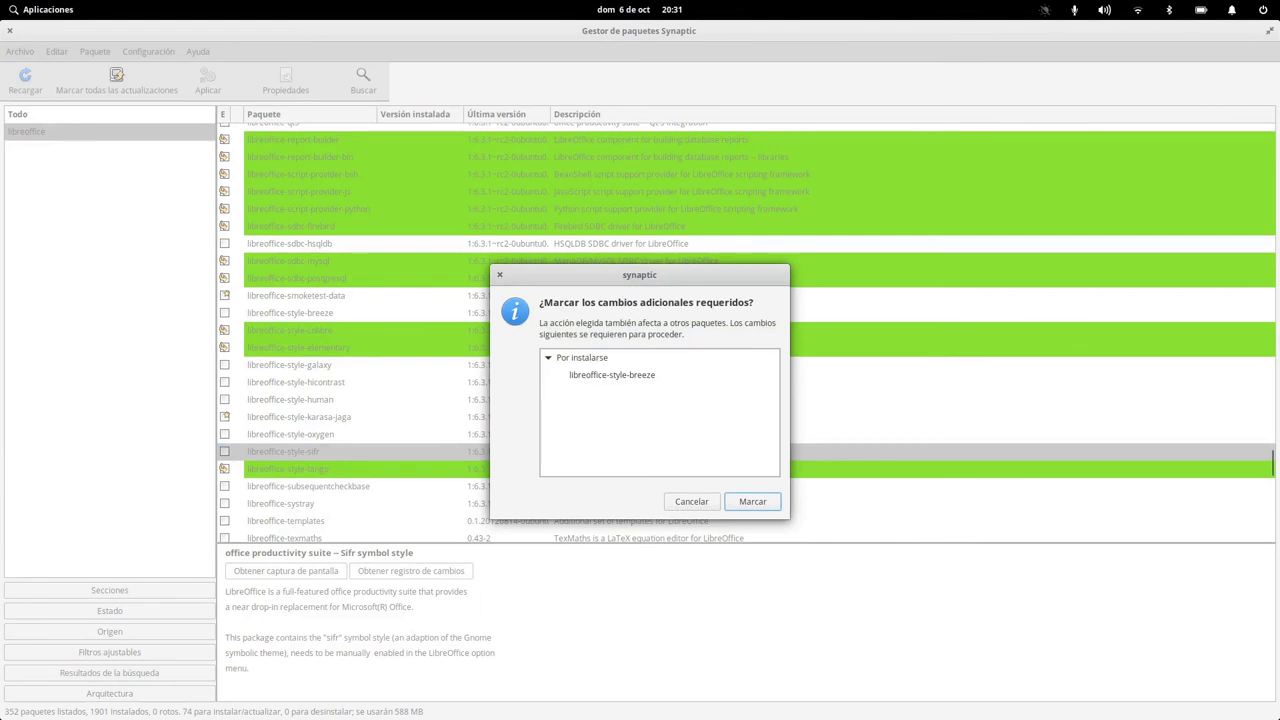
pyautogui.click(777, 506)
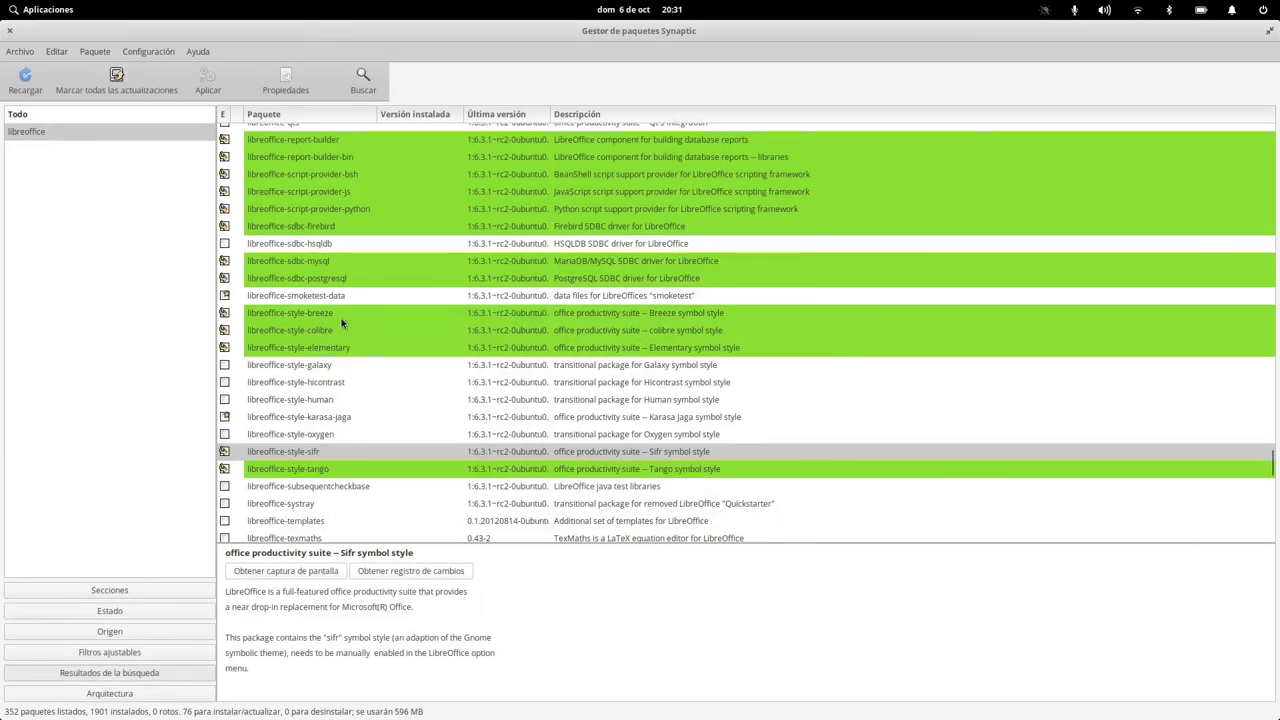
# Examine the Galaxy symbol style package and the rest of the LibreOffice results for other components worth installing.
pyautogui.rightClick(323, 364)
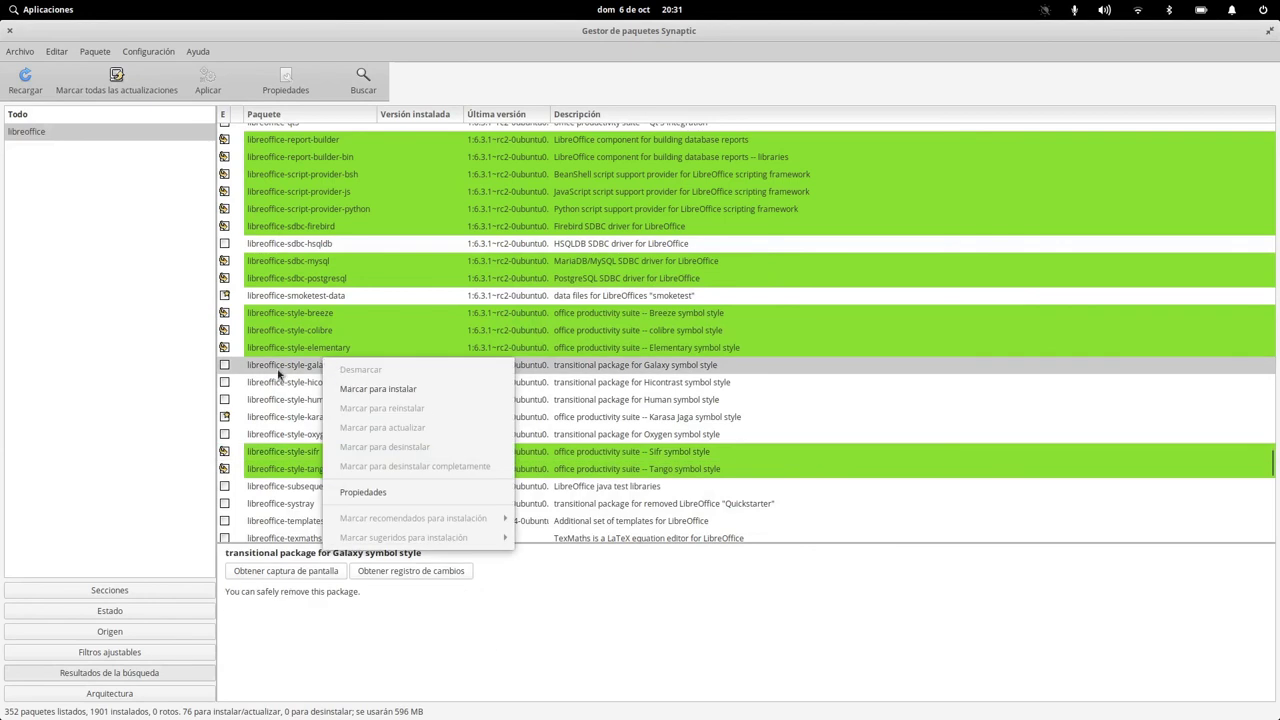
pyautogui.click(280, 373)
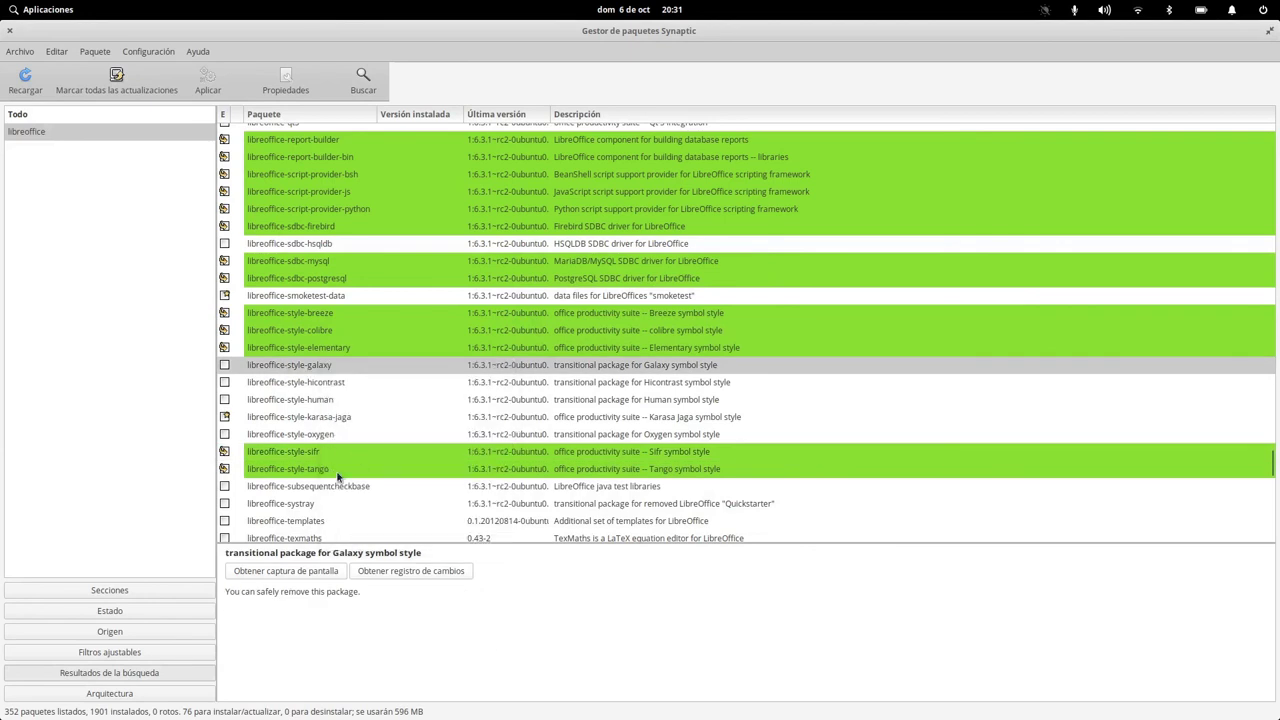
pyautogui.scroll(-4, 437, 505)
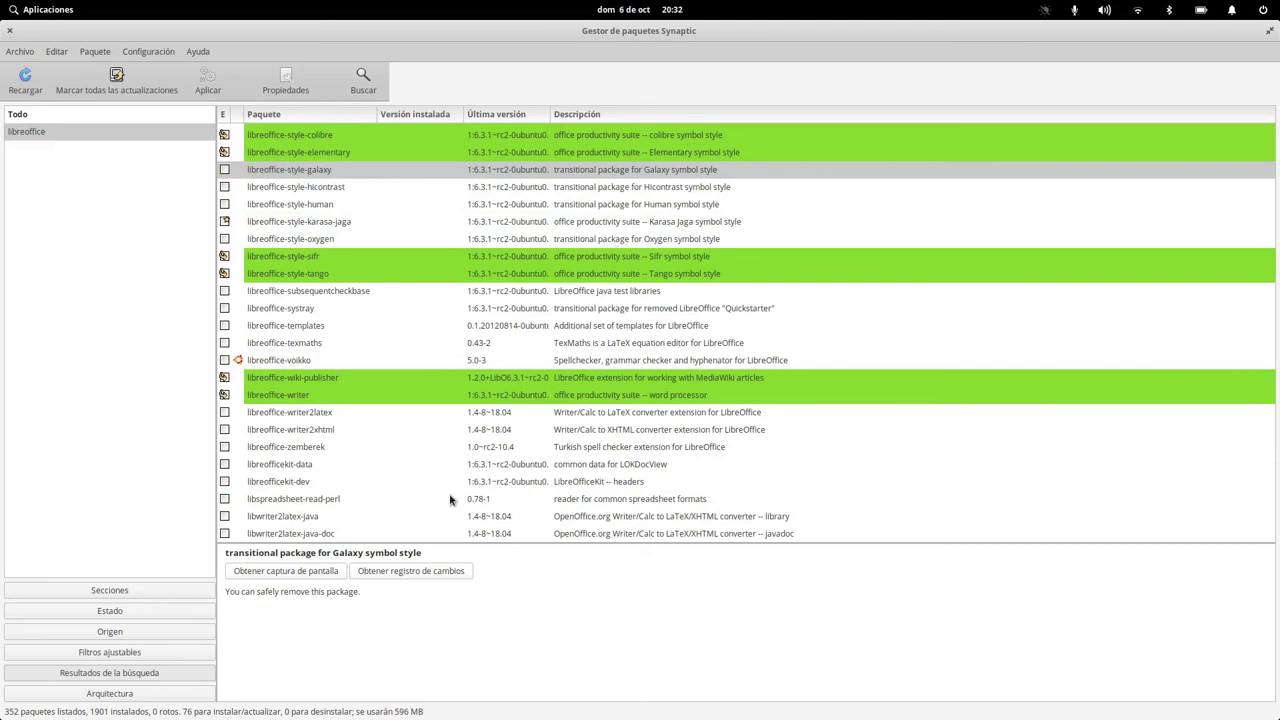
pyautogui.scroll(-2, 450, 500)
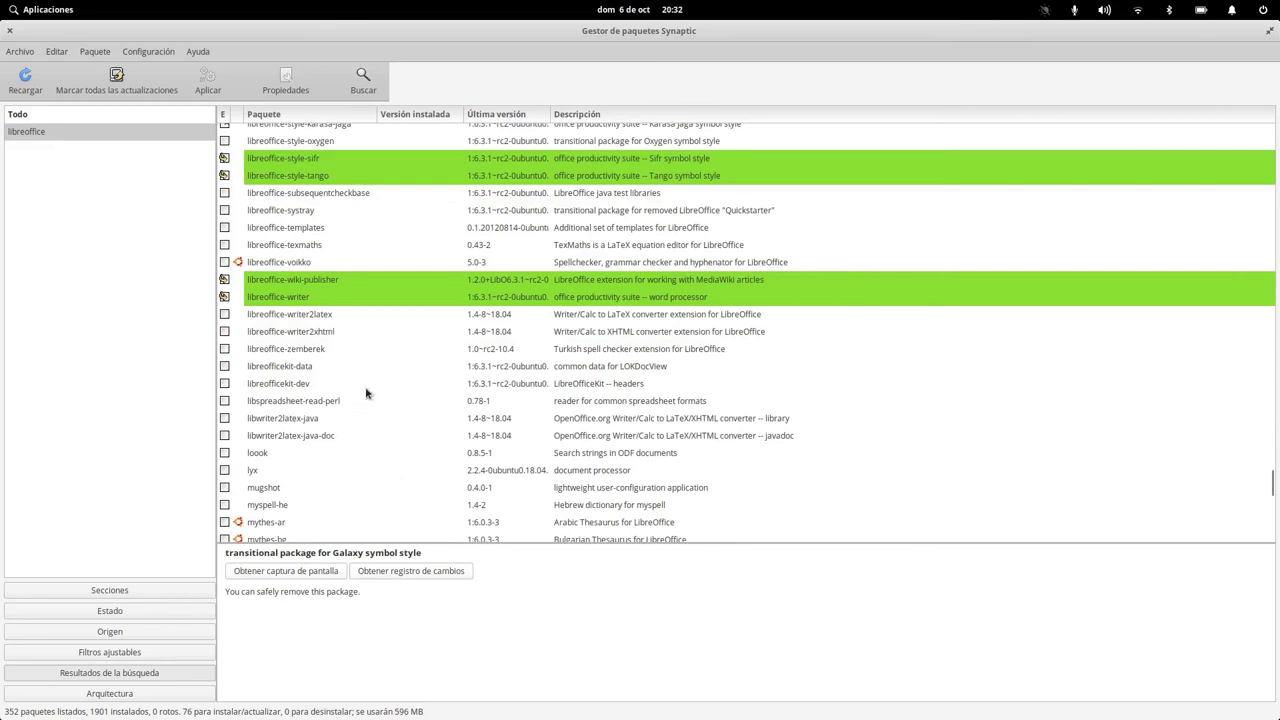
pyautogui.scroll(-4, 346, 403)
pyautogui.scroll(-9, 346, 403)
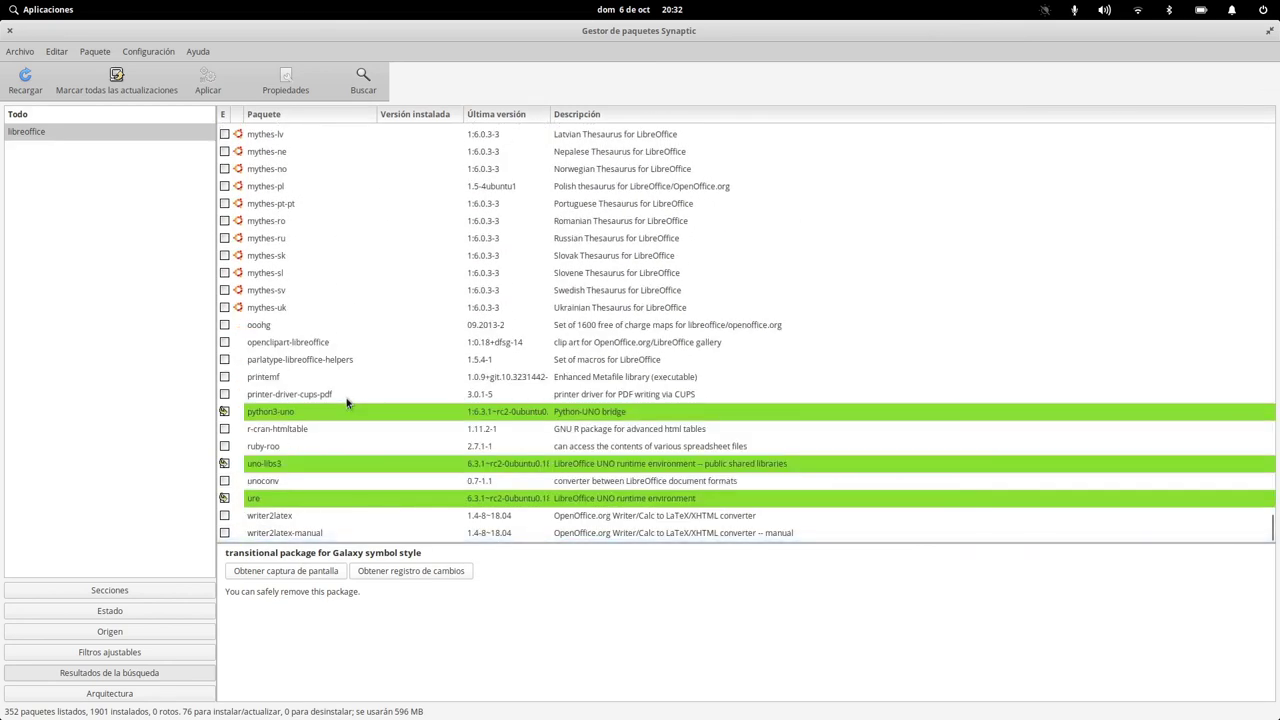
pyautogui.scroll(7, 346, 297)
pyautogui.scroll(8, 331, 240)
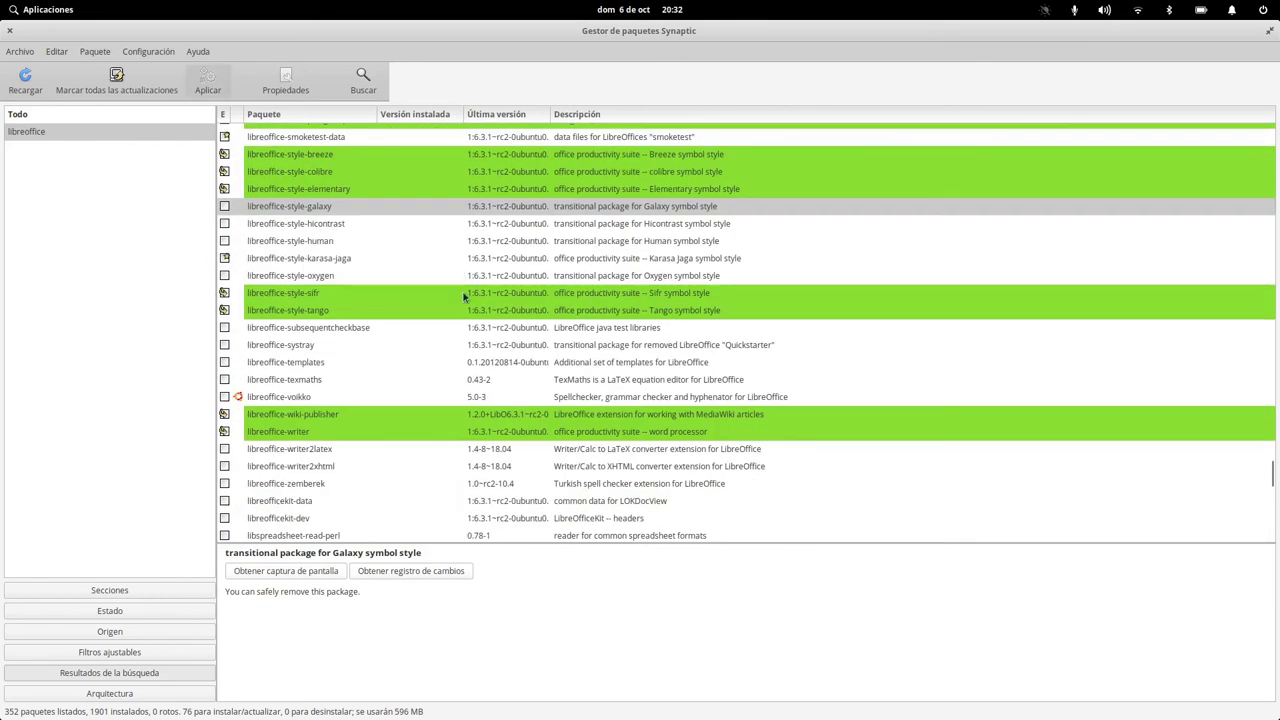
# Apply the marked LibreOffice package installations and show the download progress of the individual files.
pyautogui.hotkey('ctrl', 'p')
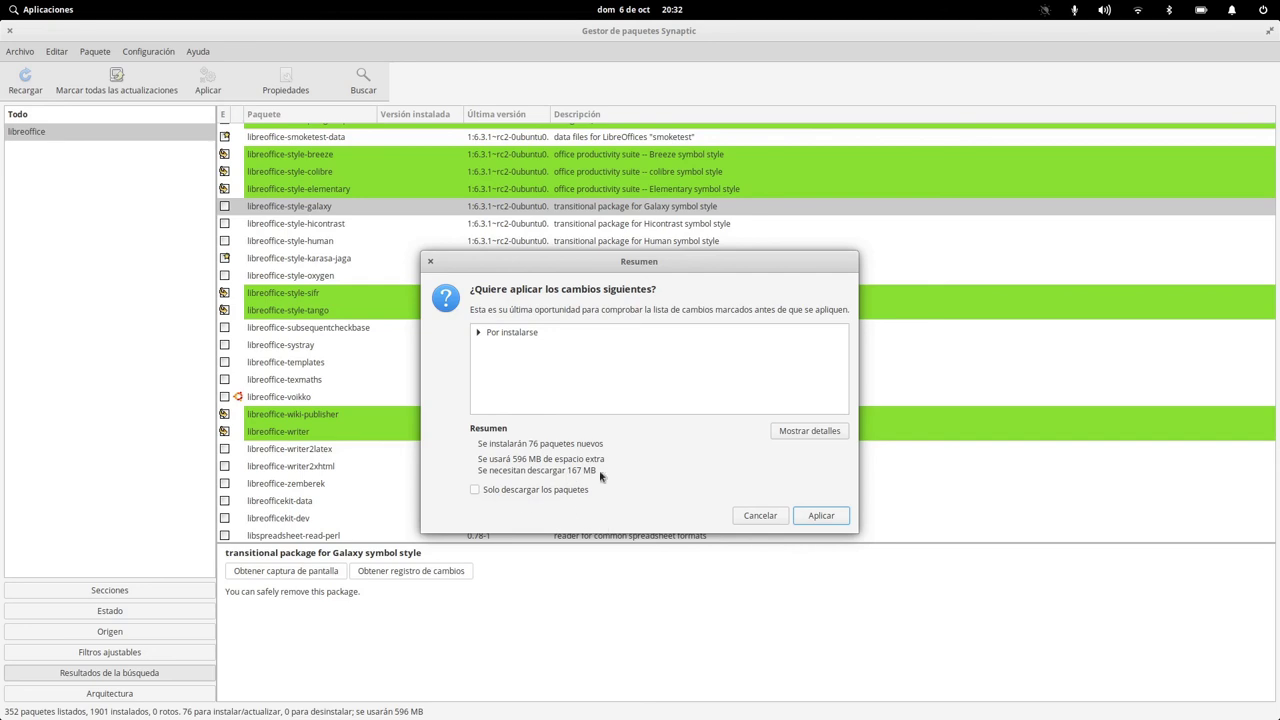
pyautogui.click(819, 516)
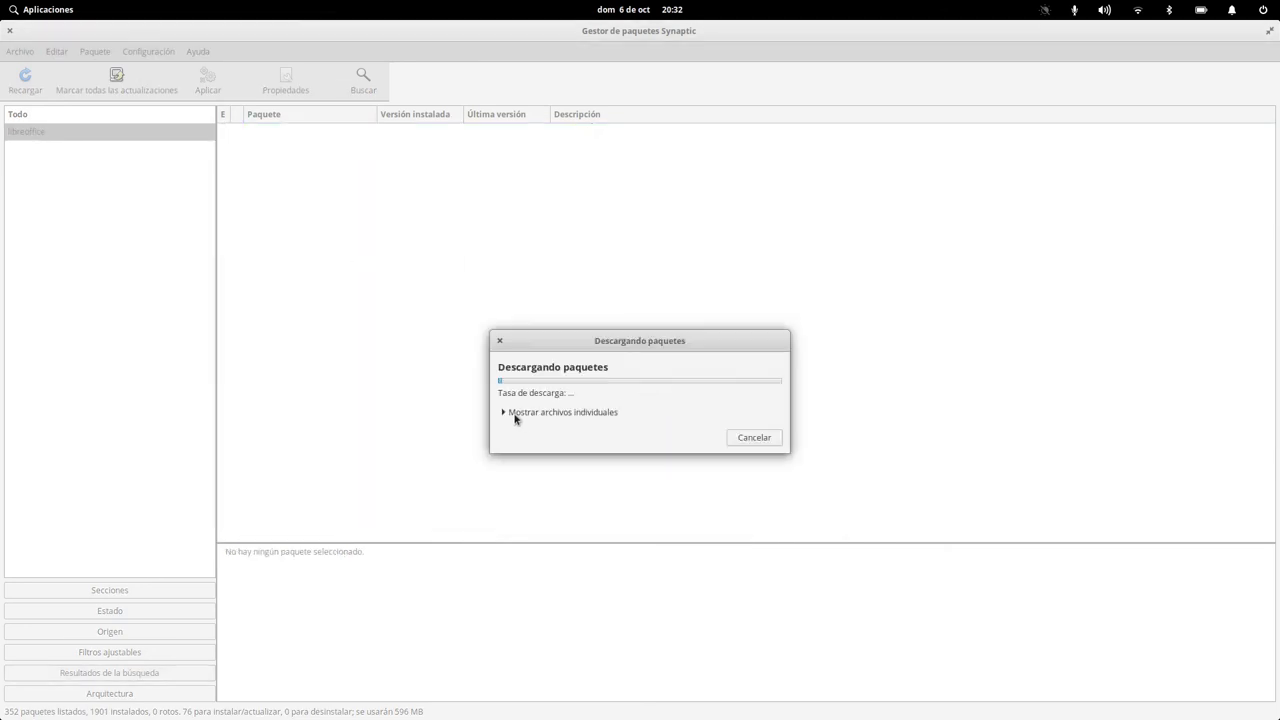
pyautogui.click(515, 414)
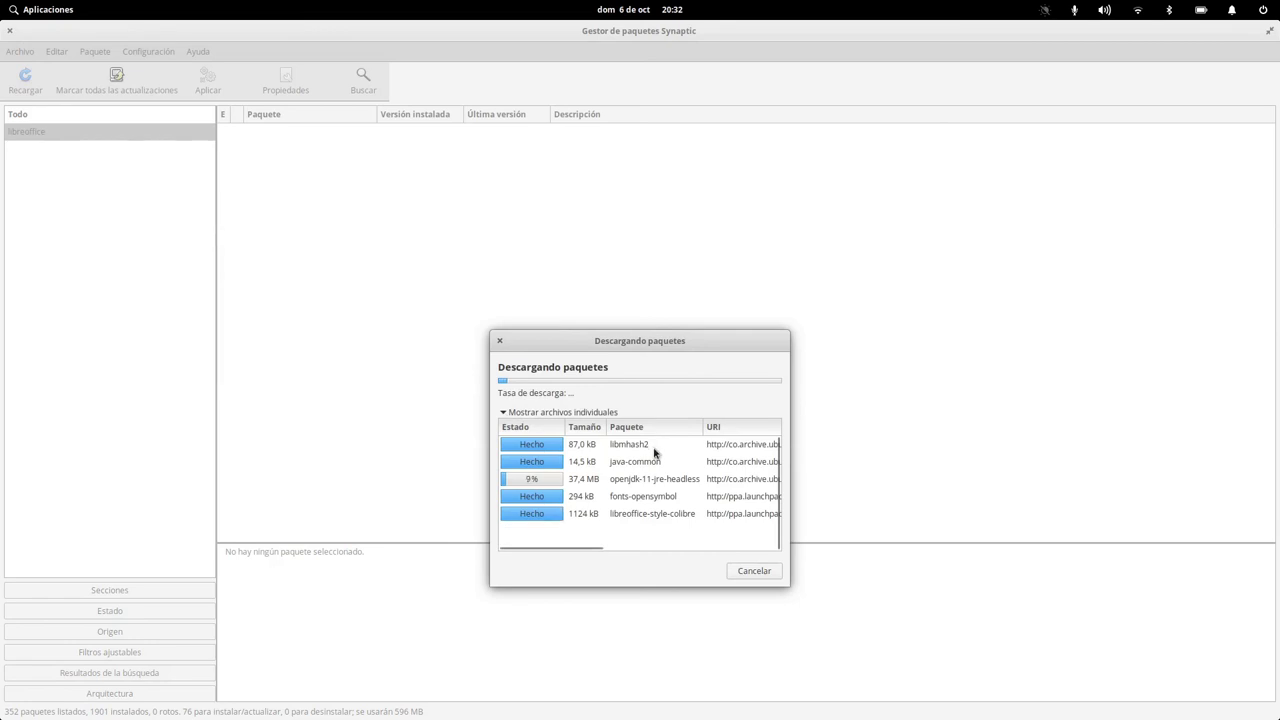
pyautogui.moveTo(786, 700)
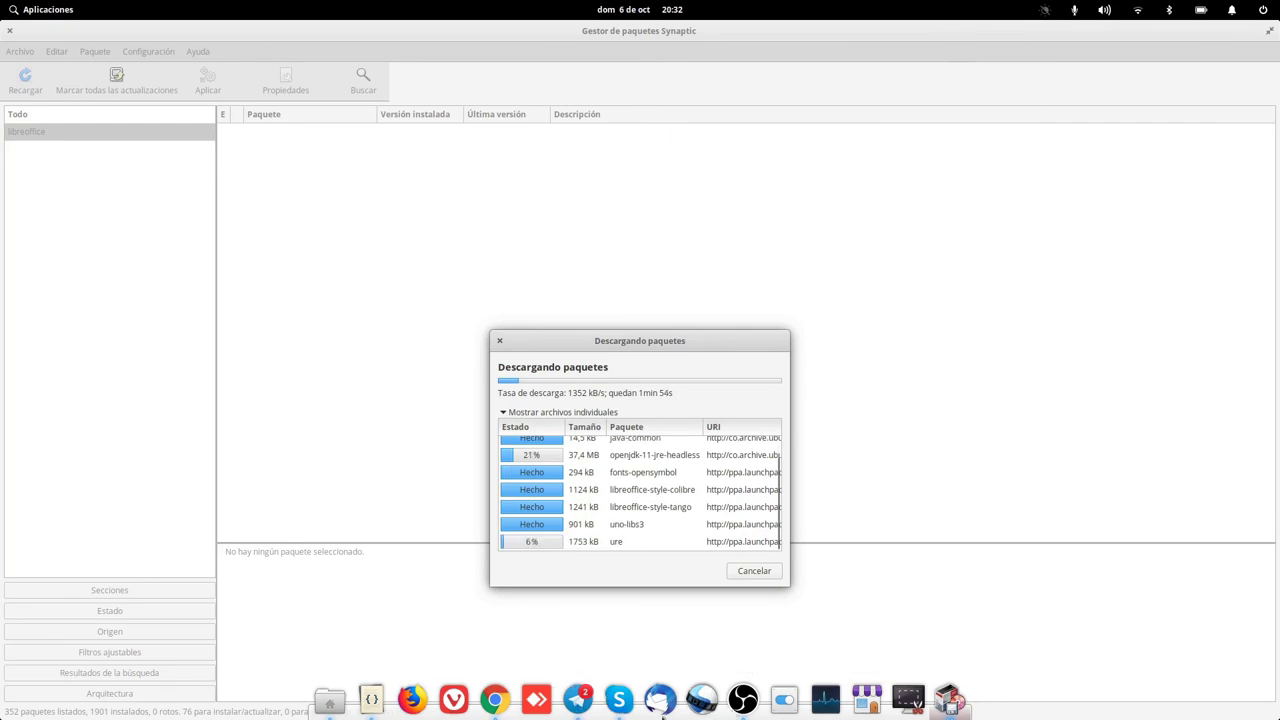
# Switch to Chrome and close the LibreOffice PPA, pCloud and VirtualBox download pages.
pyautogui.click(494, 698)
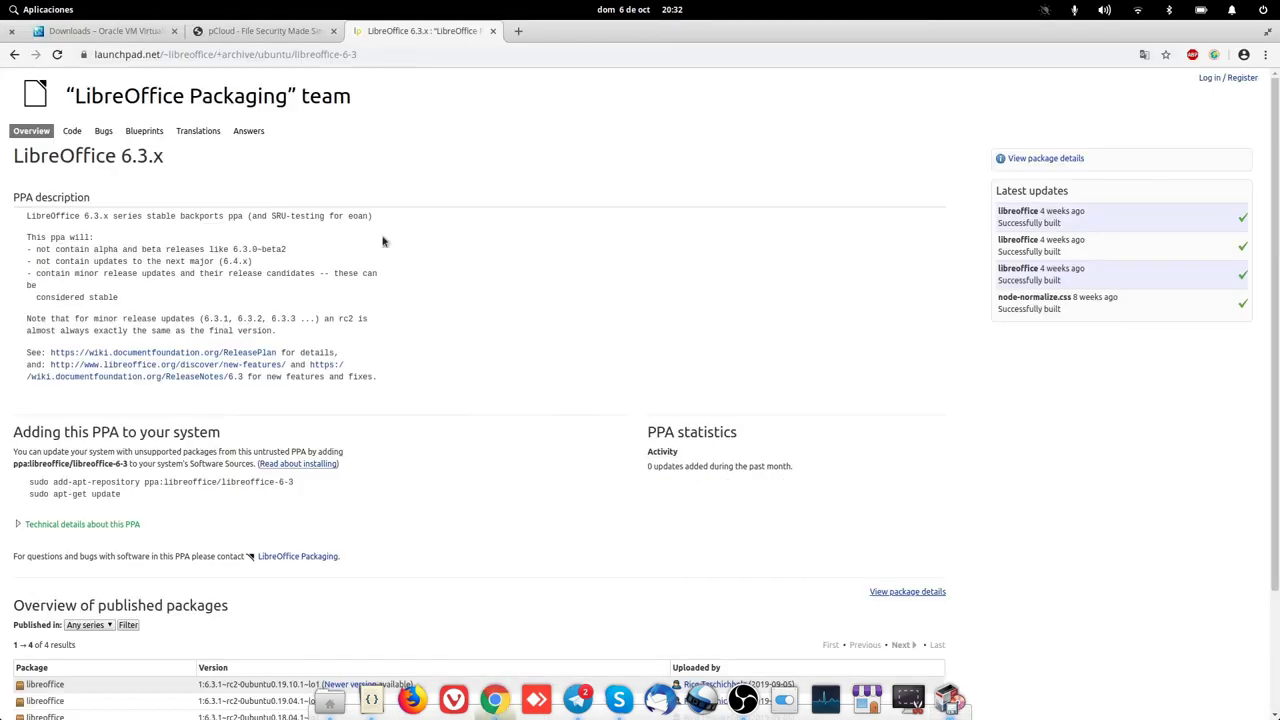
pyautogui.click(492, 31)
pyautogui.click(335, 33)
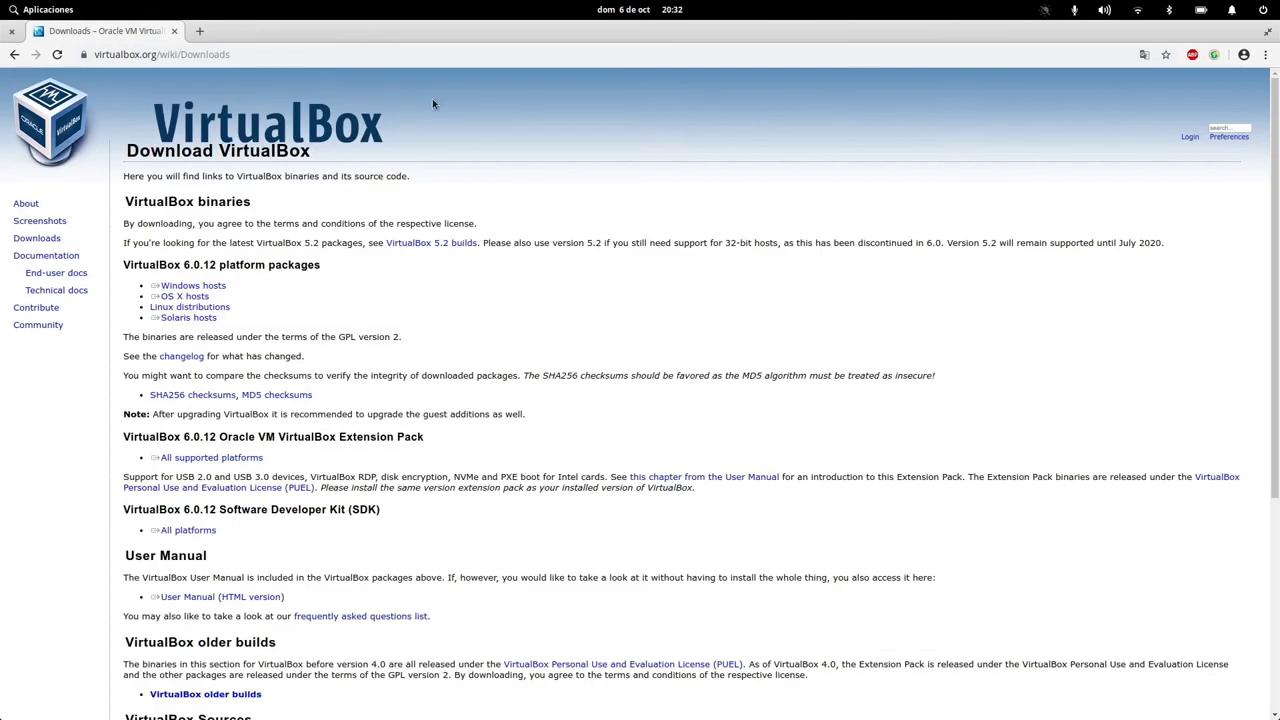
pyautogui.scroll(-1, 432, 100)
pyautogui.scroll(1, 208, 133)
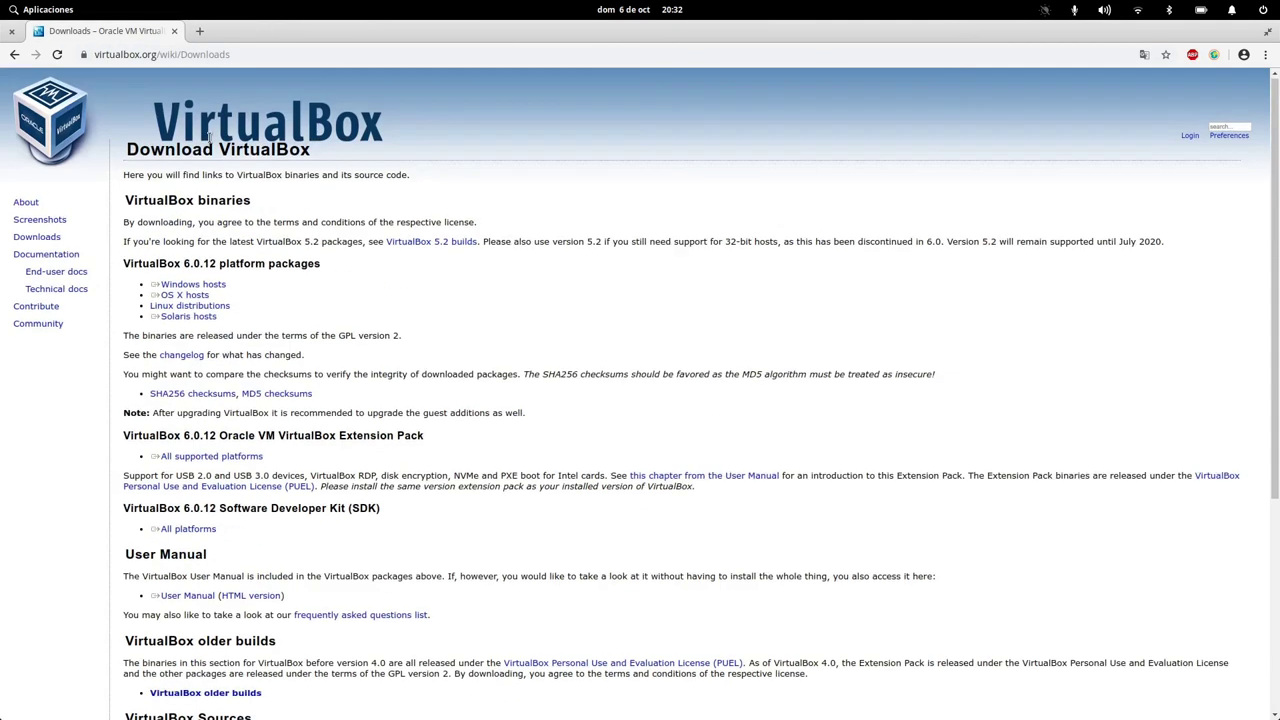
pyautogui.click(174, 31)
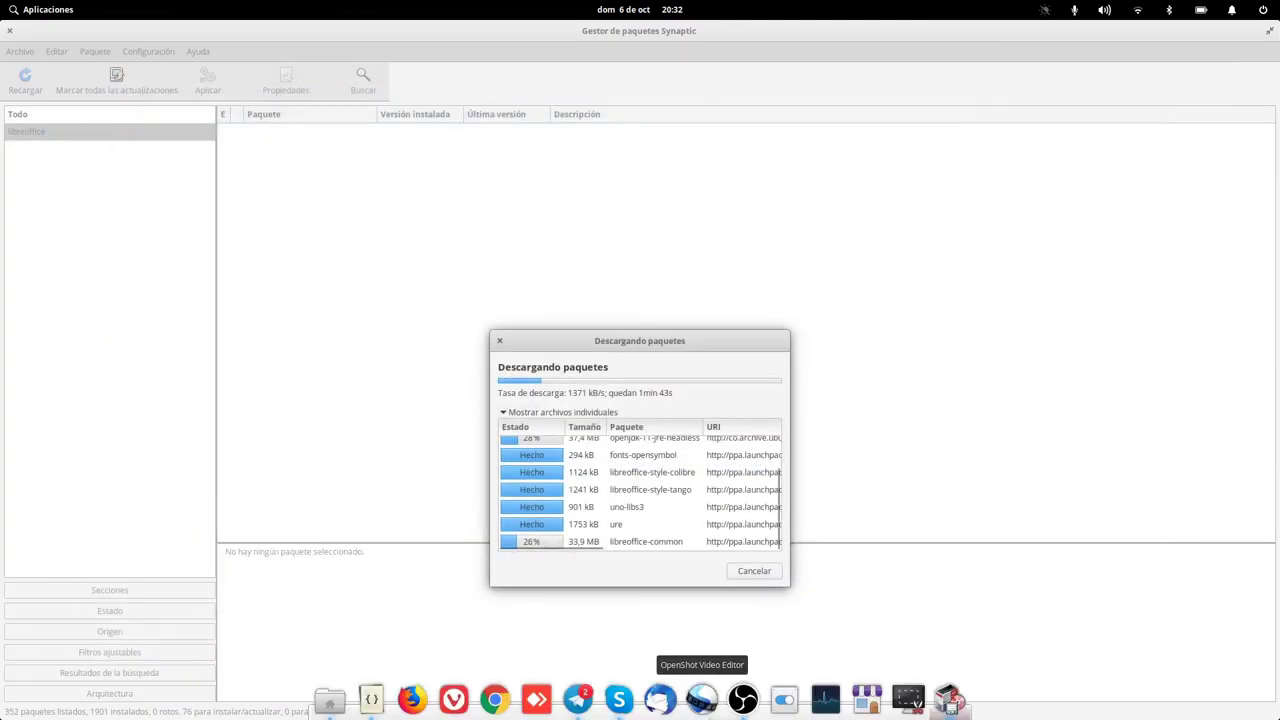
# Check the application list in the text editor notes, and move Synaptic's package download window clear of the notes.
pyautogui.click(371, 700)
pyautogui.click(66, 148)
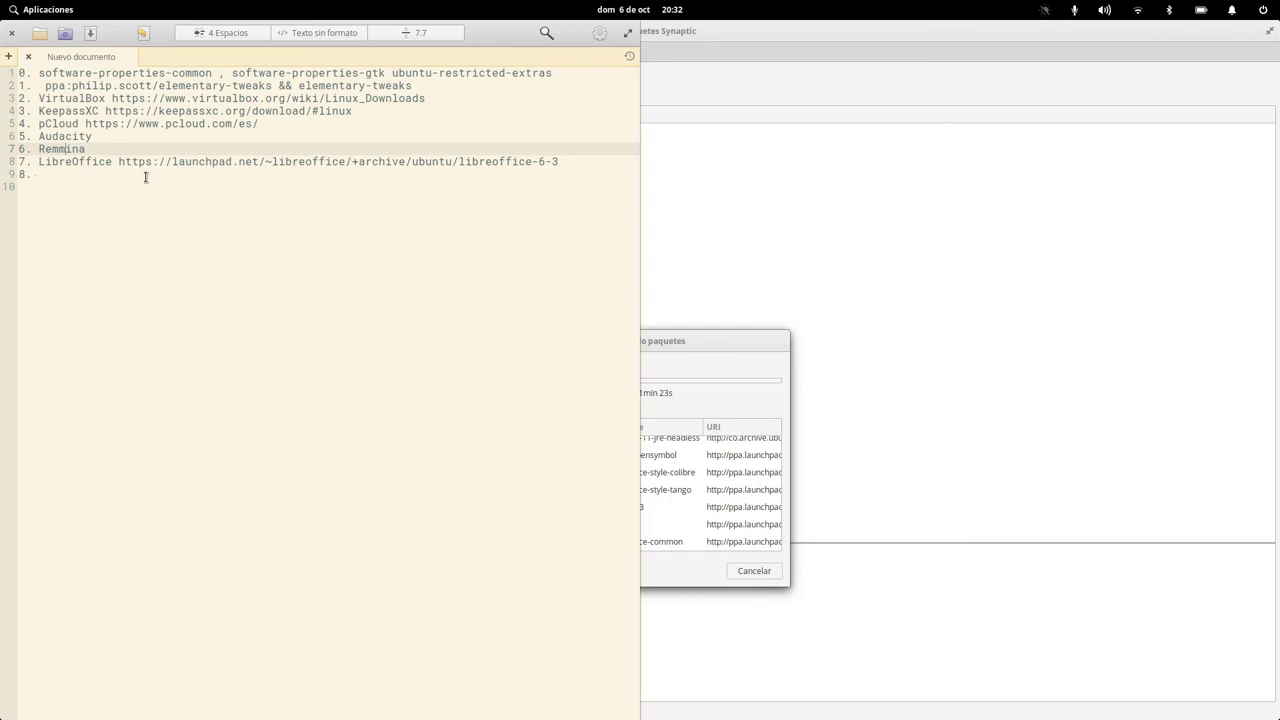
pyautogui.moveTo(677, 338); pyautogui.dragTo(910, 185)
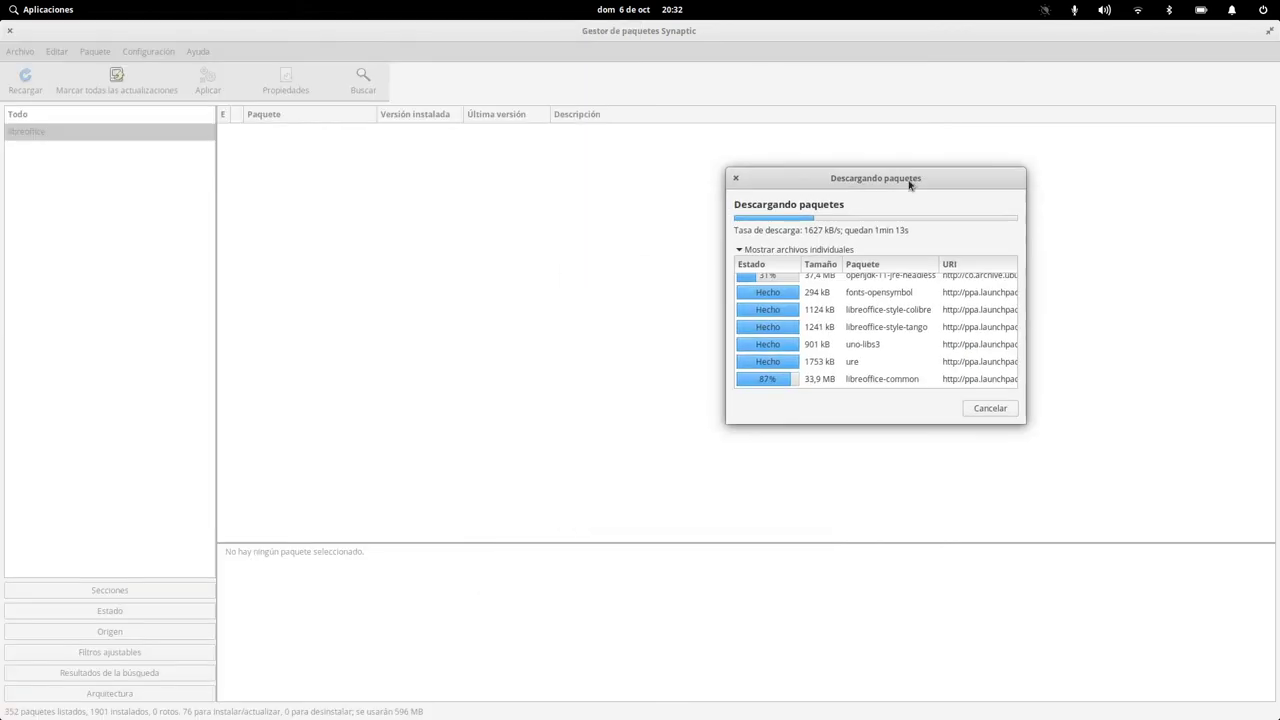